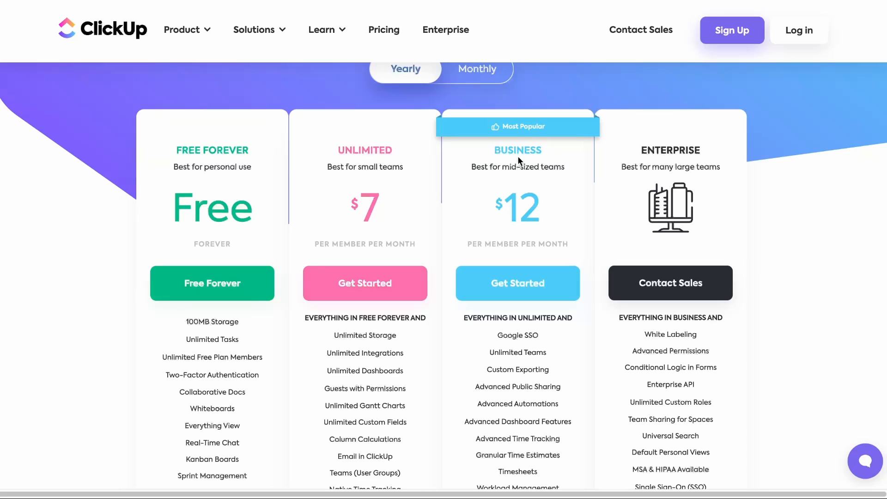
- Scroll the pricing comparison and highlight the Advanced Dashboard Features text
{"action": "scroll", "coordinate": [513, 194], "scroll_direction": "down", "scroll_amount": 2}
{"action": "scroll", "coordinate": [514, 195], "scroll_direction": "up", "scroll_amount": 1}
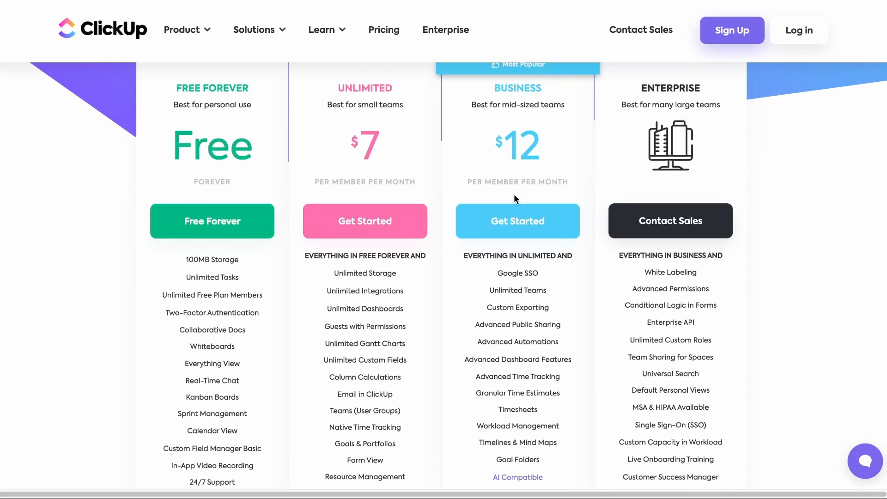
{"action": "left_click_drag", "start_coordinate": [584, 360], "coordinate": [464, 365]}
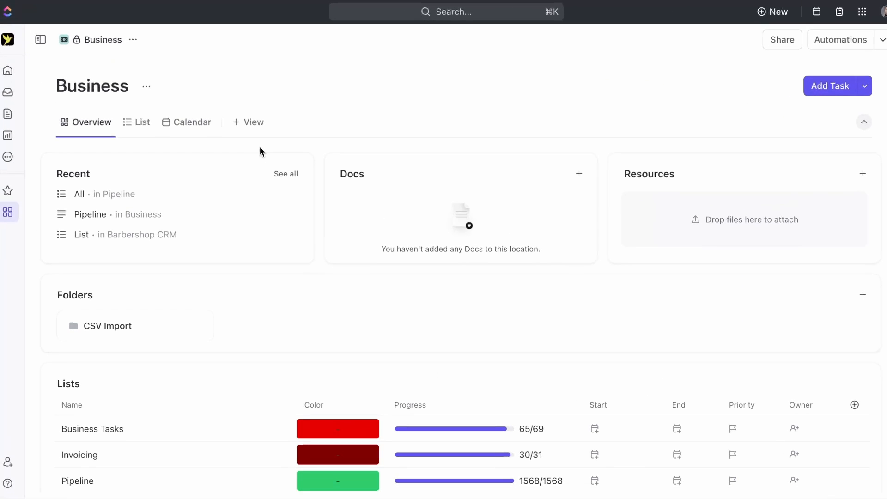
- Start a new space named Sales, replacing the duplicate name Business
{"action": "left_click", "coordinate": [9, 215]}
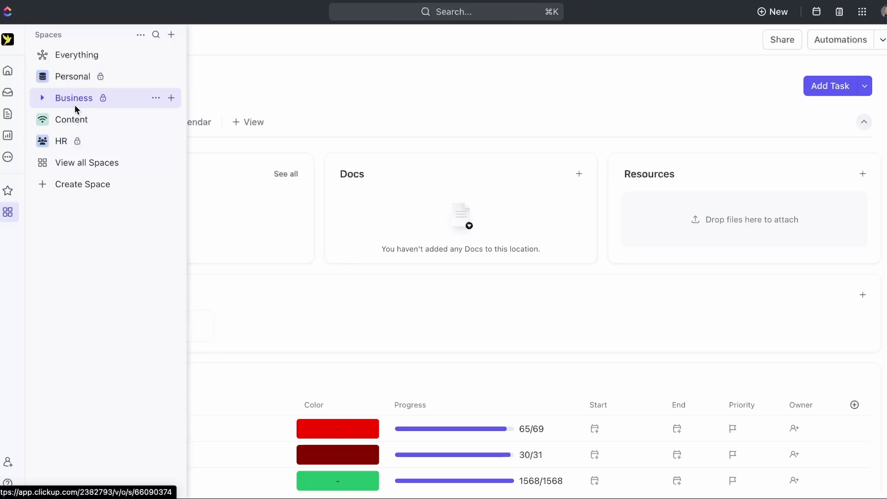
{"action": "left_click", "coordinate": [93, 191]}
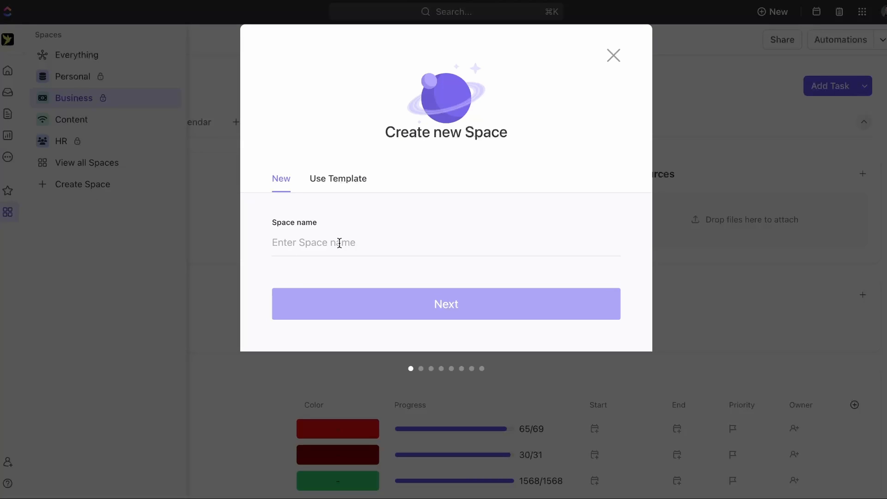
{"action": "type", "text": "Business"}
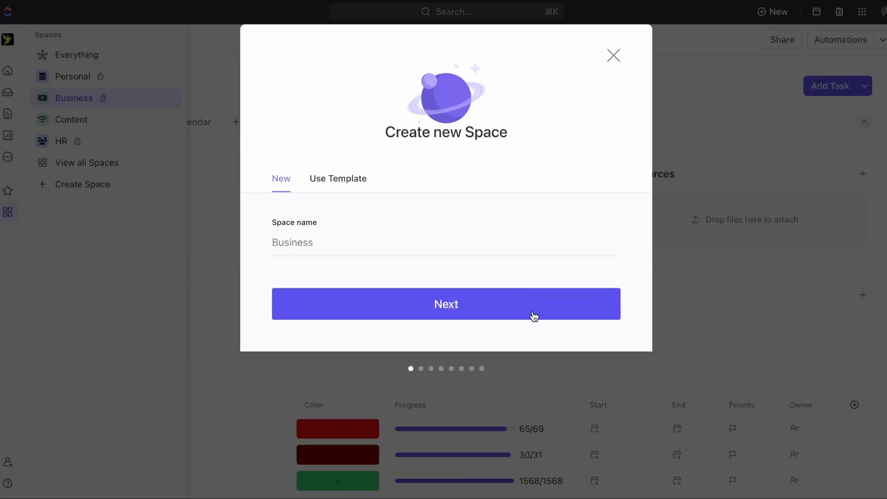
{"action": "left_click", "coordinate": [534, 316]}
{"action": "left_click", "coordinate": [369, 242]}
{"action": "key", "text": "super+a"}
{"action": "type", "text": "Sales"}
{"action": "left_click", "coordinate": [490, 325]}
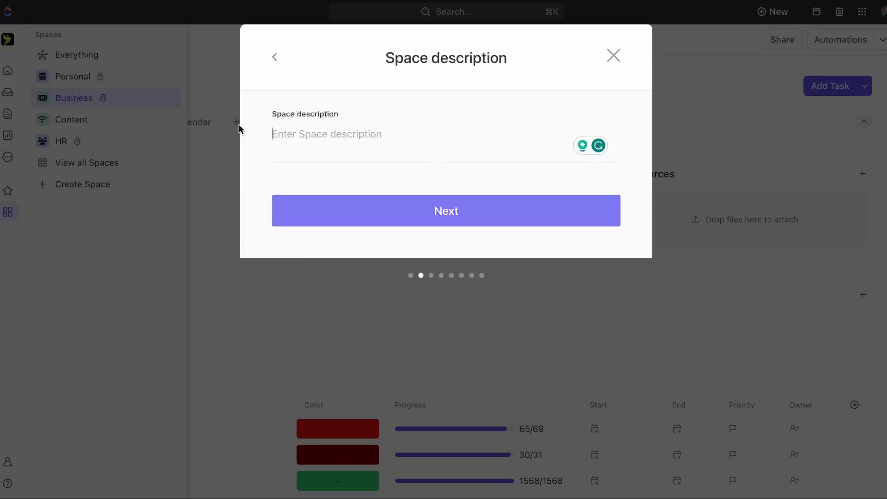
- Keep the default description, avatar, sharing and statuses for the space
{"action": "left_click", "coordinate": [399, 203]}
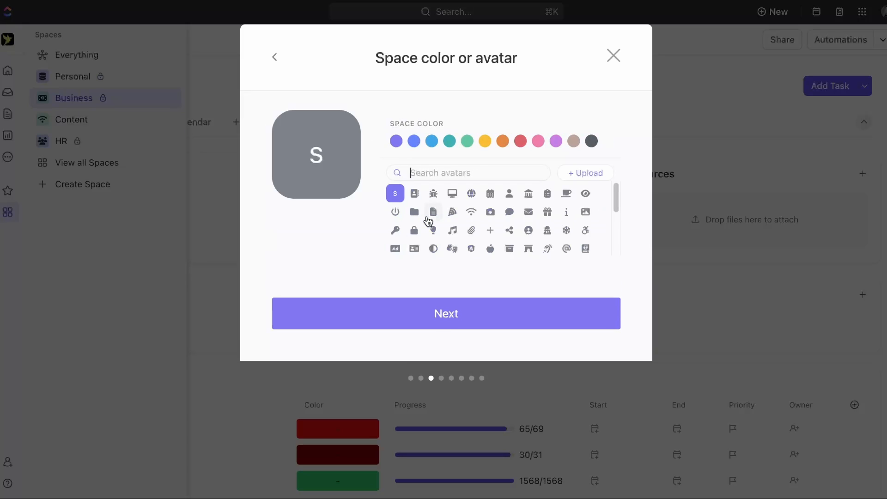
{"action": "left_click", "coordinate": [444, 316]}
{"action": "left_click", "coordinate": [441, 342]}
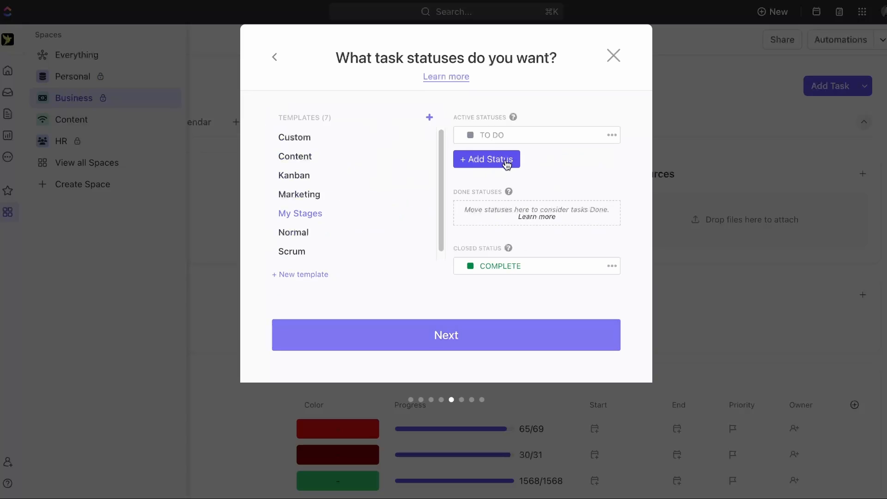
{"action": "left_click", "coordinate": [507, 344]}
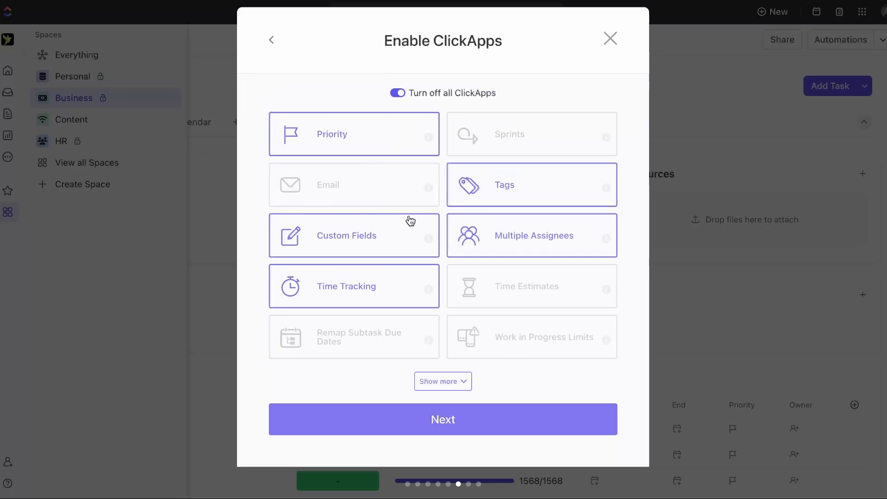
- Turn off Time Tracking, Multiple Assignees, Tags, Priority, Dependency Warning and Incomplete Warning ClickApps
{"action": "left_click", "coordinate": [415, 295]}
{"action": "left_click", "coordinate": [560, 246]}
{"action": "left_click", "coordinate": [572, 185]}
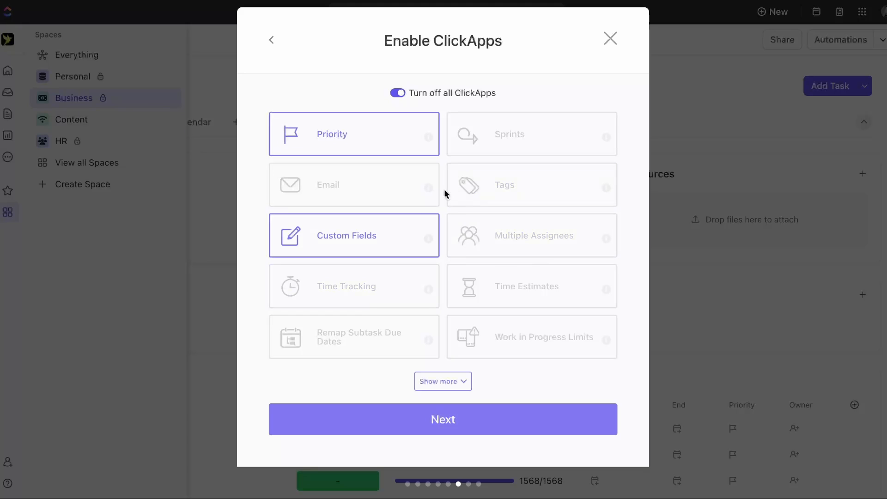
{"action": "left_click", "coordinate": [390, 125]}
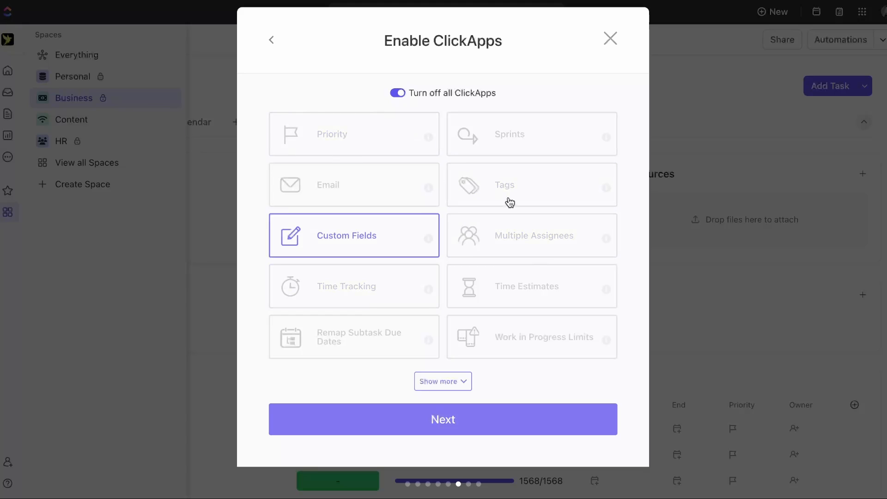
{"action": "left_click", "coordinate": [446, 383]}
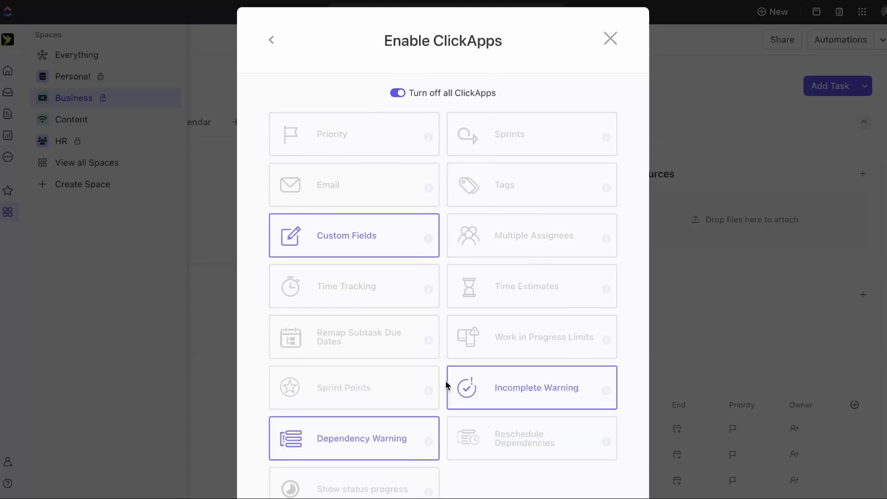
{"action": "scroll", "coordinate": [360, 341], "scroll_direction": "down", "scroll_amount": 3}
{"action": "left_click", "coordinate": [353, 274]}
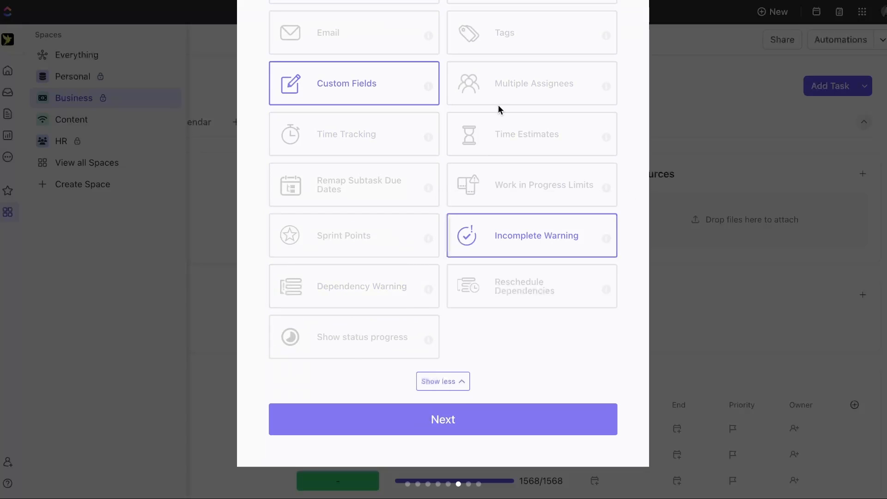
{"action": "left_click", "coordinate": [549, 239]}
{"action": "scroll", "coordinate": [550, 240], "scroll_direction": "up", "scroll_amount": 3}
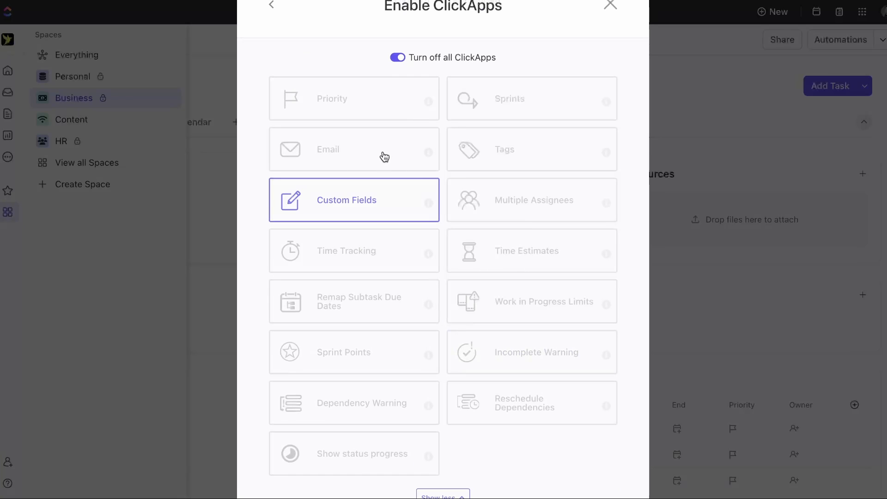
{"action": "scroll", "coordinate": [414, 217], "scroll_direction": "down", "scroll_amount": 3}
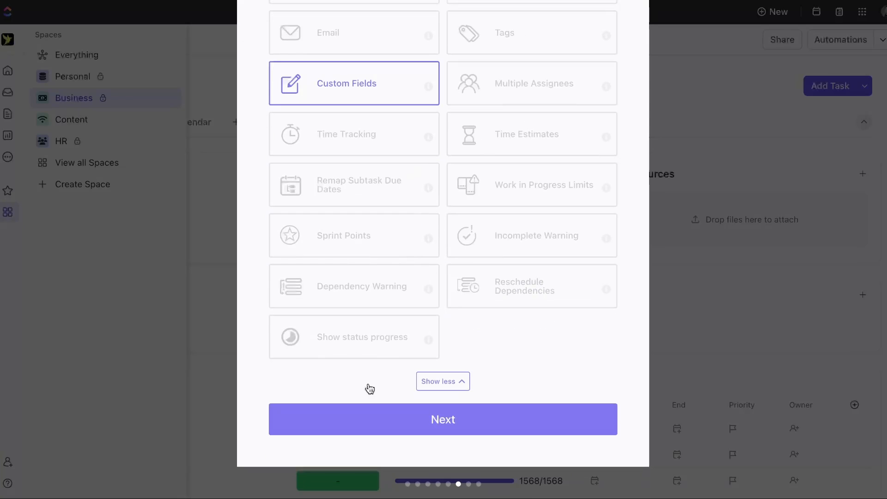
- Stop requiring the Board view, leaving List as the only required view, and reach review
{"action": "left_click", "coordinate": [454, 422]}
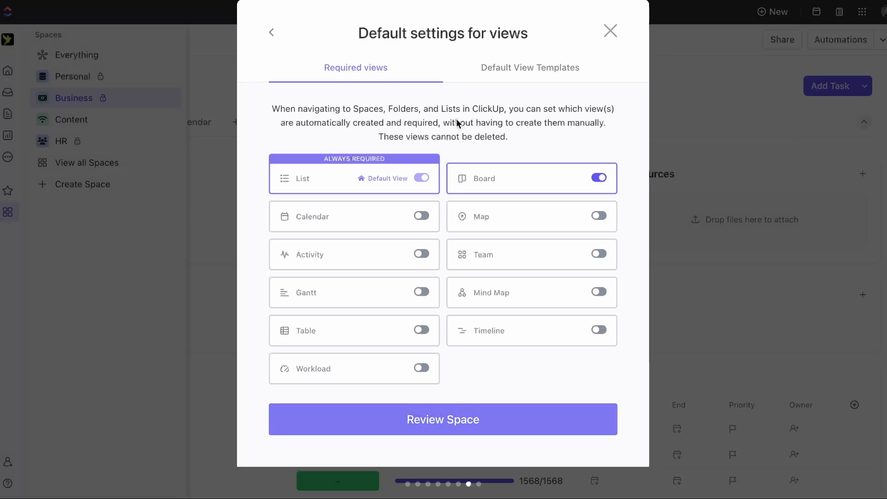
{"action": "left_click", "coordinate": [599, 178]}
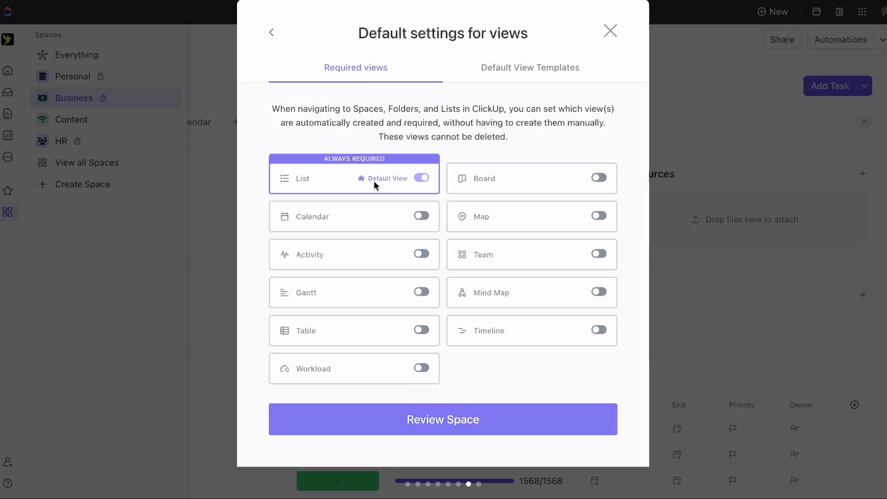
{"action": "left_click", "coordinate": [453, 425]}
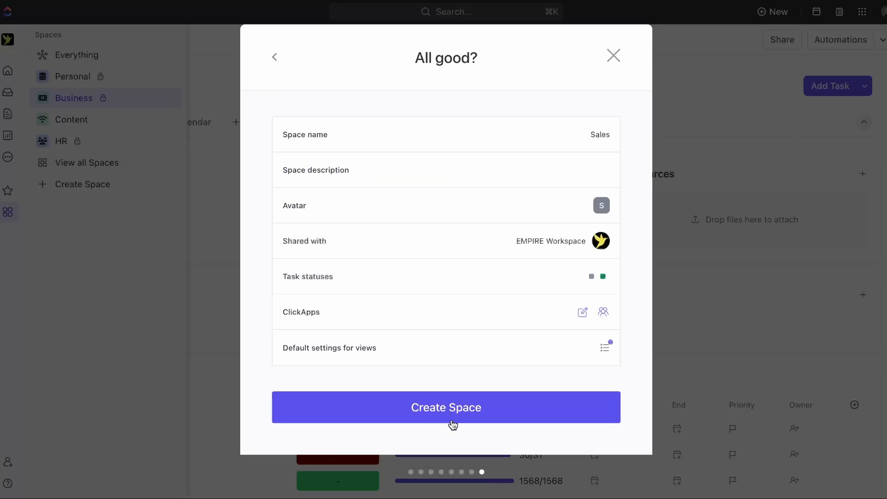
- Create the space, rename its list to Sales Pipeline, and dismiss the inheritance prompt
{"action": "left_click", "coordinate": [454, 425]}
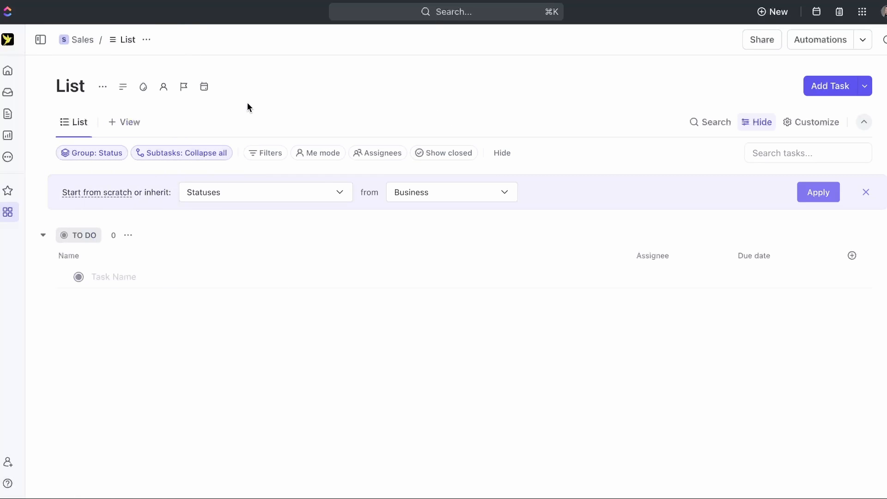
{"action": "double_click", "coordinate": [74, 87]}
{"action": "type", "text": "Sales Pipeline"}
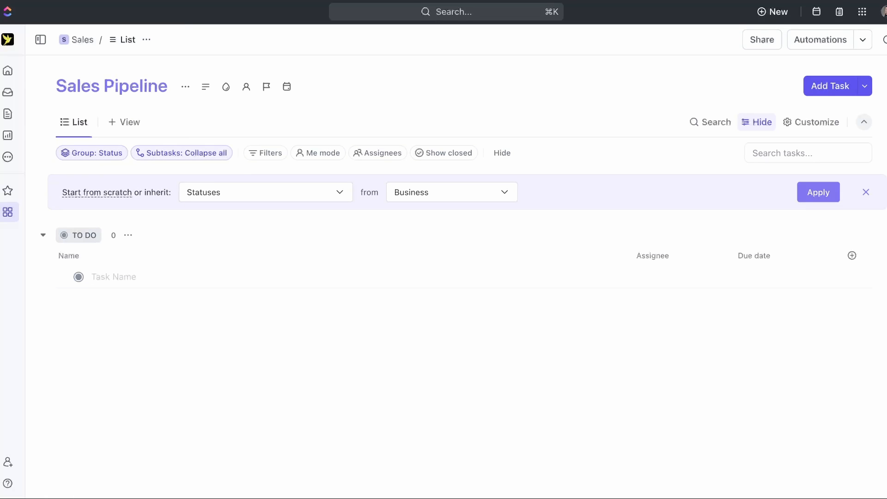
{"action": "left_click", "coordinate": [425, 71]}
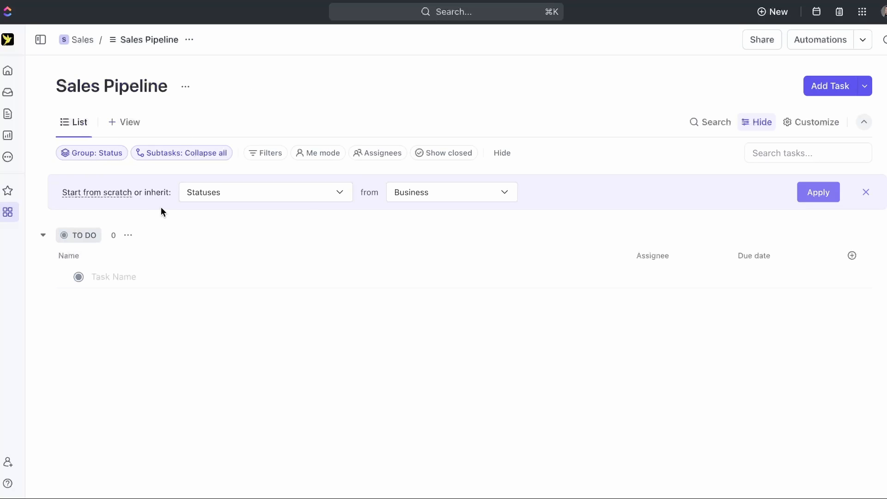
{"action": "left_click", "coordinate": [867, 193]}
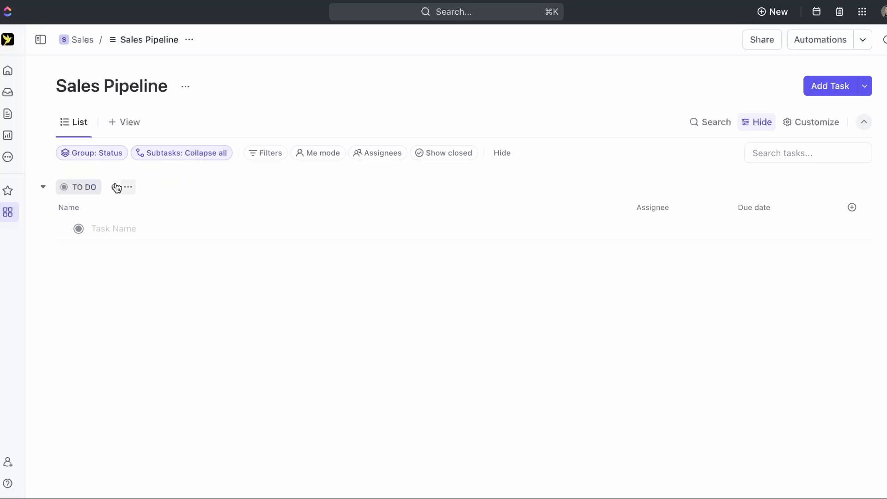
- Add two client tasks under To Do in the Sales Pipeline list
{"action": "left_click", "coordinate": [363, 230]}
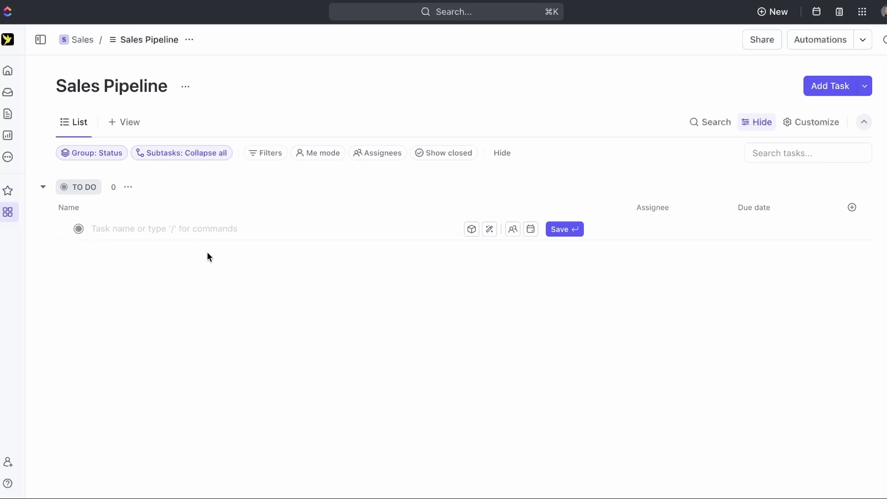
{"action": "type", "text": "Jonathan"}
{"action": "key", "text": "Return"}
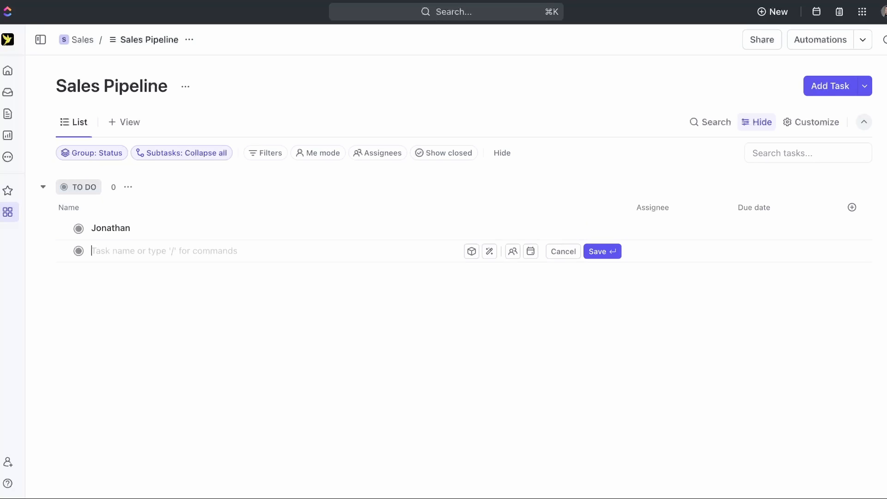
{"action": "left_click", "coordinate": [423, 336]}
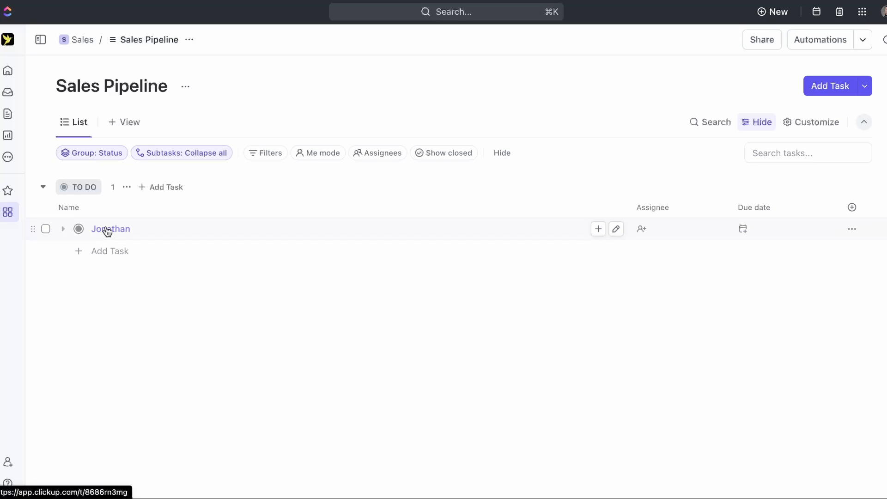
{"action": "left_click", "coordinate": [110, 251]}
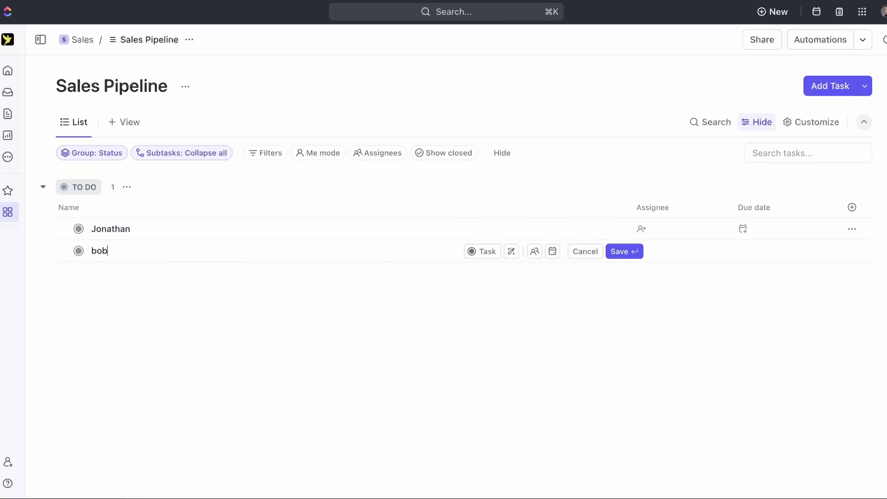
{"action": "key", "text": "Return"}
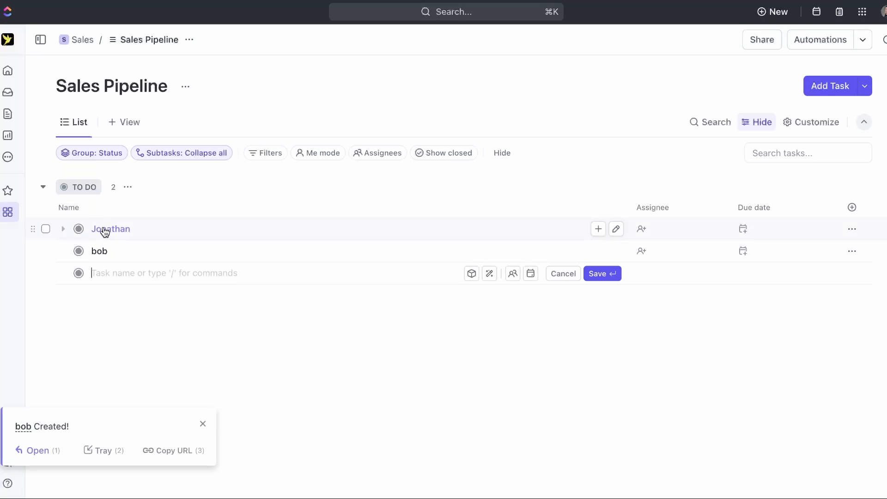
- Open the first client task's detail view and dismiss the task-created notification
{"action": "left_click", "coordinate": [104, 230]}
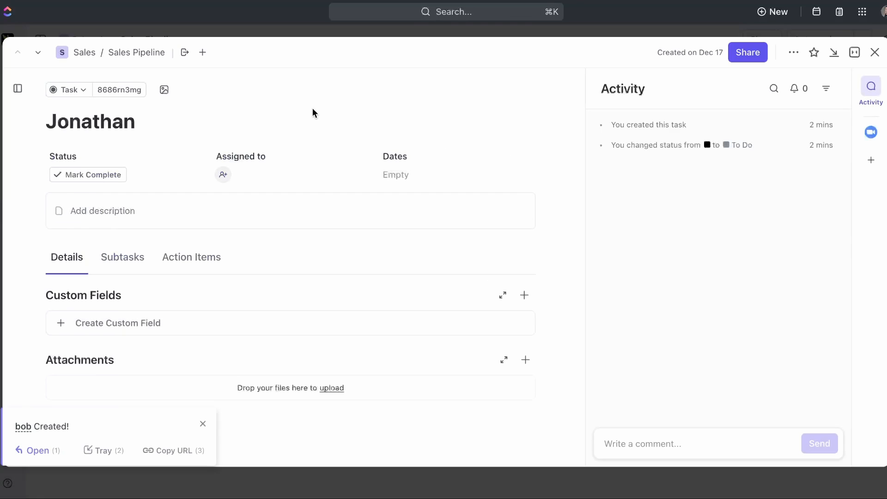
{"action": "left_click", "coordinate": [202, 424]}
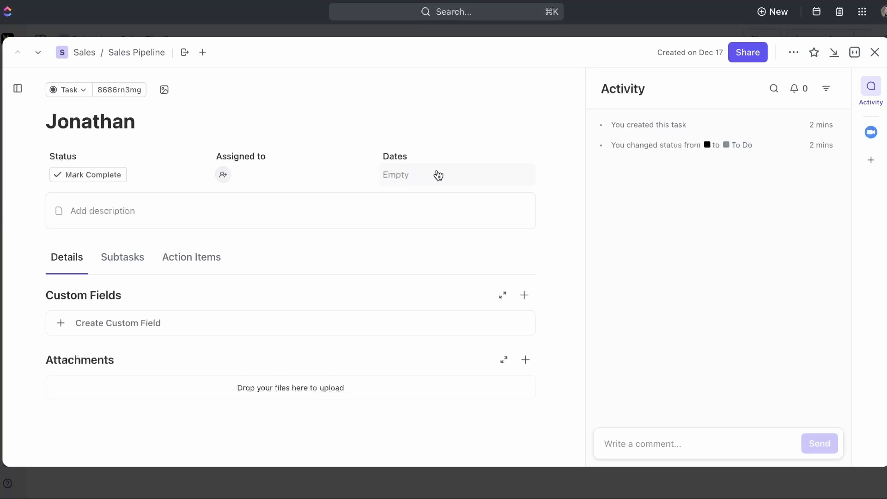
- Create pinned Phone (Phone type) and Website (Website type) custom fields
{"action": "left_click", "coordinate": [115, 326]}
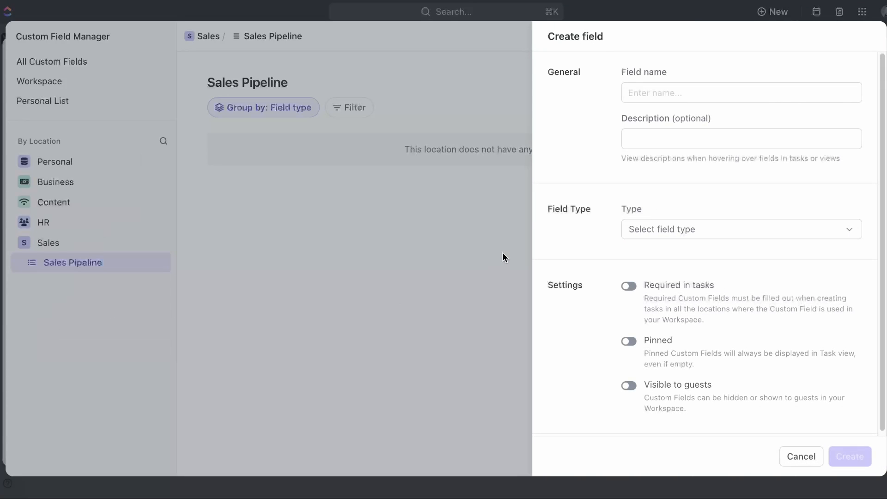
{"action": "left_click", "coordinate": [666, 92]}
{"action": "type", "text": "PHone"}
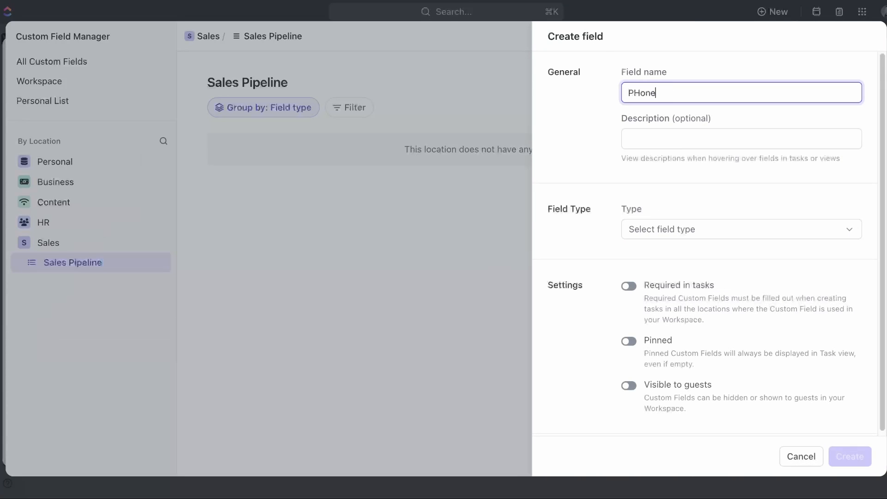
{"action": "type", "text": "e"}
{"action": "left_click", "coordinate": [651, 232]}
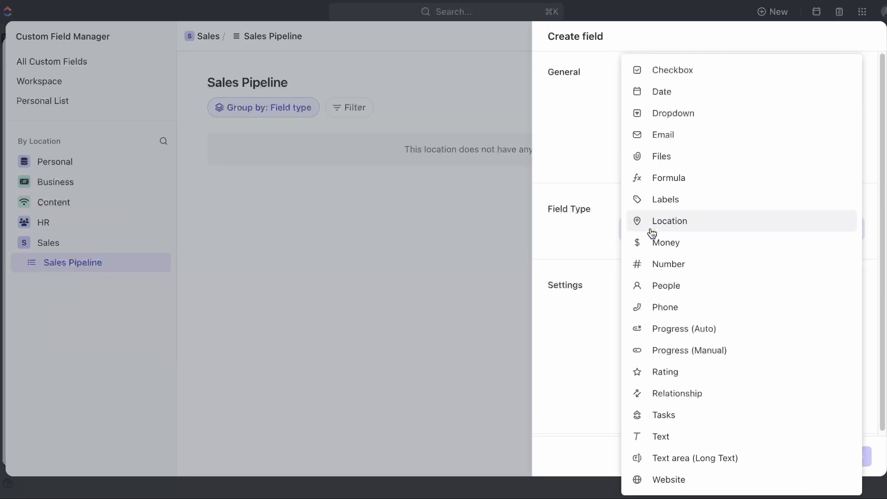
{"action": "left_click", "coordinate": [684, 308]}
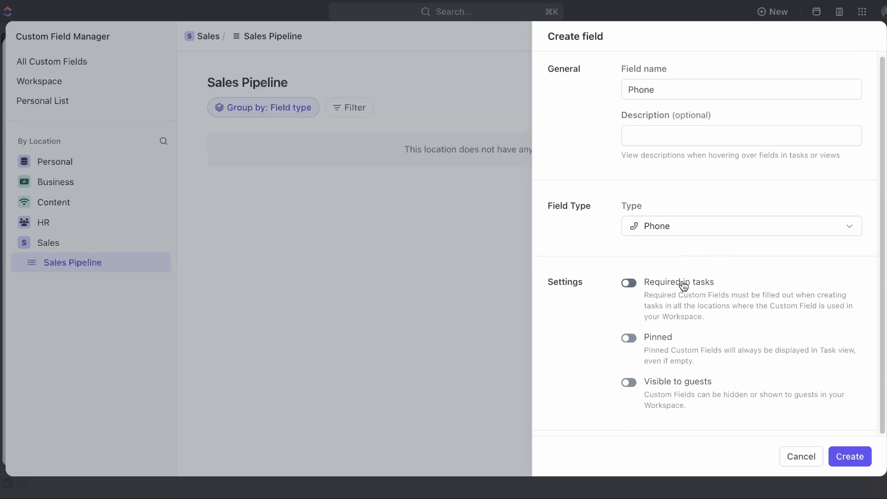
{"action": "left_click", "coordinate": [658, 342]}
{"action": "left_click", "coordinate": [853, 457]}
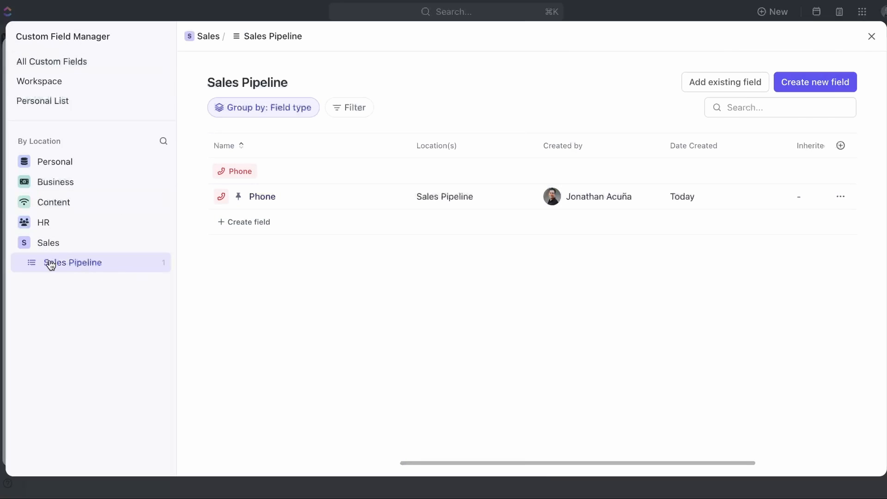
{"action": "left_click", "coordinate": [845, 88]}
{"action": "type", "text": "Website"}
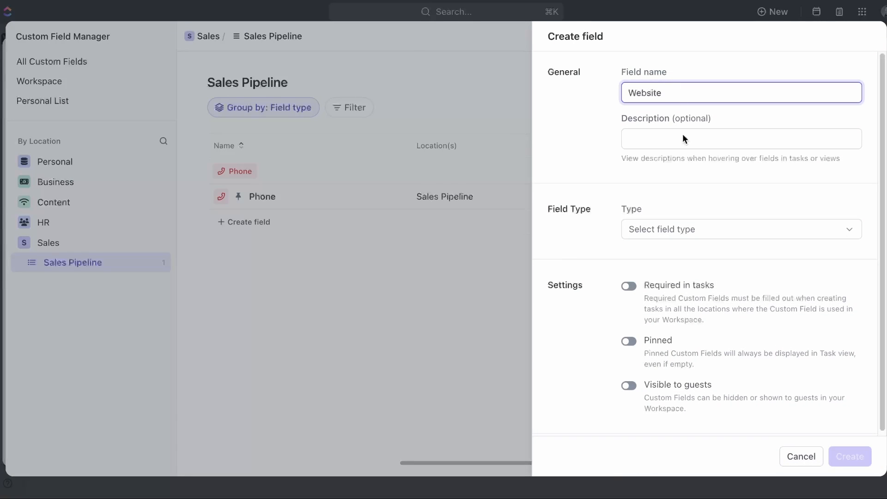
{"action": "left_click", "coordinate": [667, 231]}
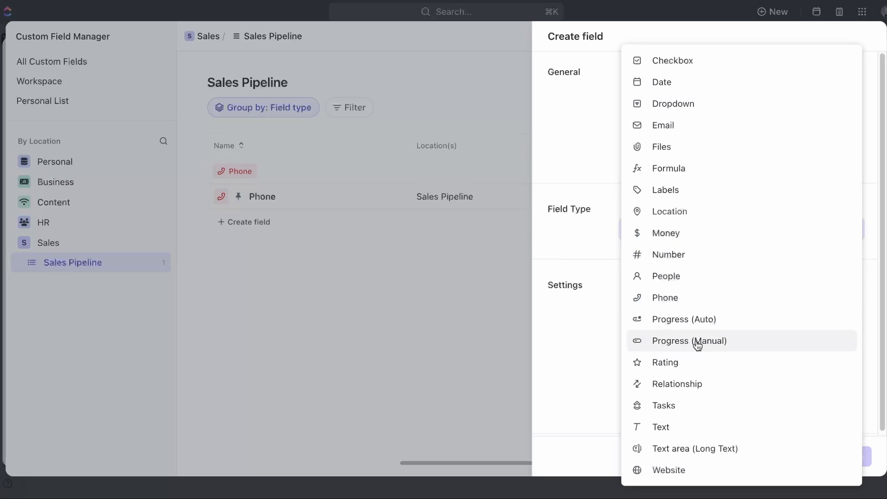
{"action": "left_click", "coordinate": [680, 469]}
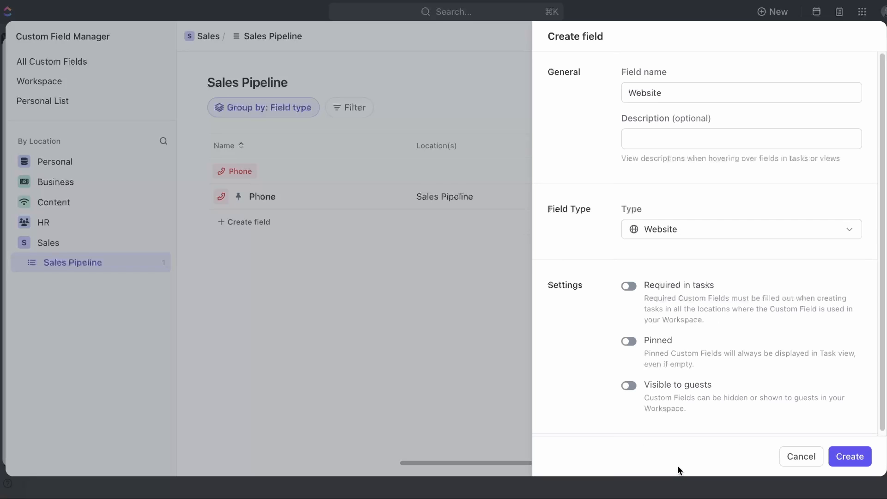
{"action": "left_click", "coordinate": [653, 348]}
{"action": "left_click", "coordinate": [860, 456]}
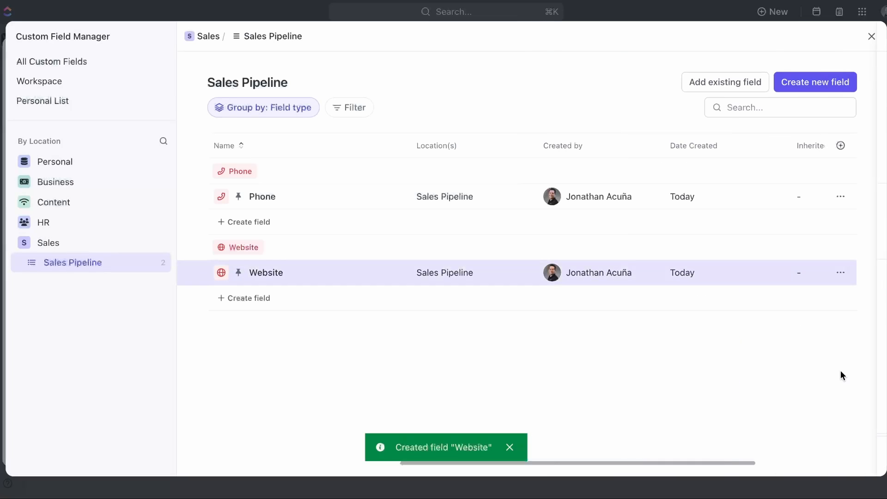
- Create pinned Address (Location type) and Revenue (Number type) custom fields
{"action": "left_click", "coordinate": [813, 83]}
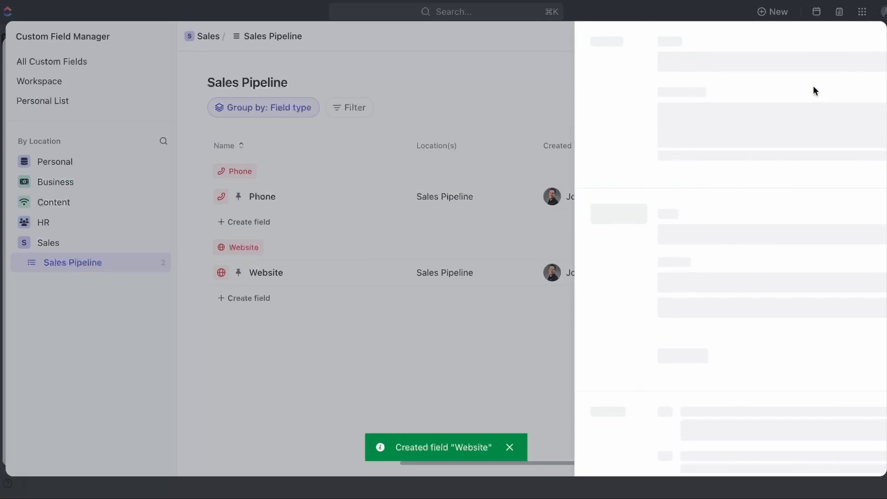
{"action": "left_click", "coordinate": [657, 95]}
{"action": "type", "text": "Address"}
{"action": "left_click", "coordinate": [662, 229]}
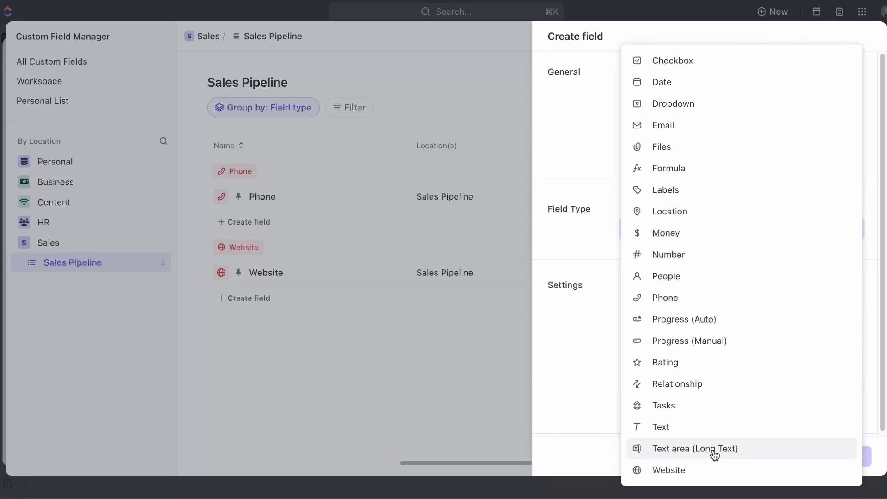
{"action": "left_click", "coordinate": [711, 211]}
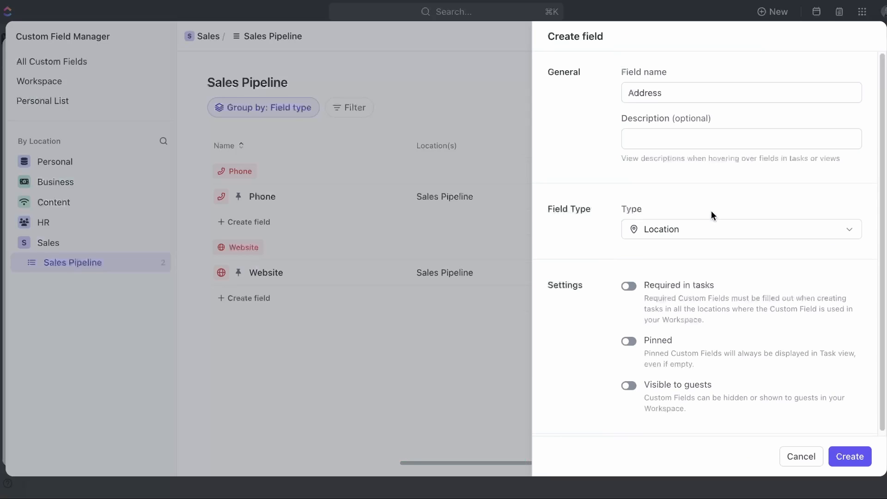
{"action": "left_click", "coordinate": [628, 344]}
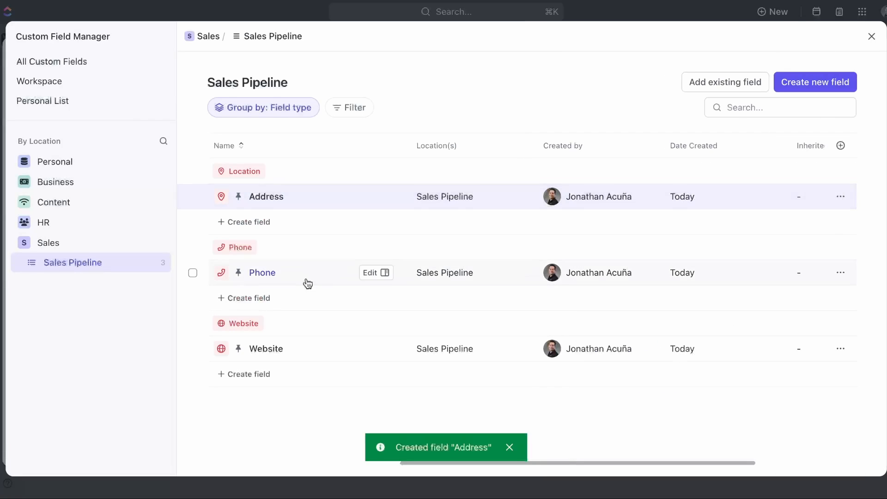
{"action": "left_click", "coordinate": [820, 85]}
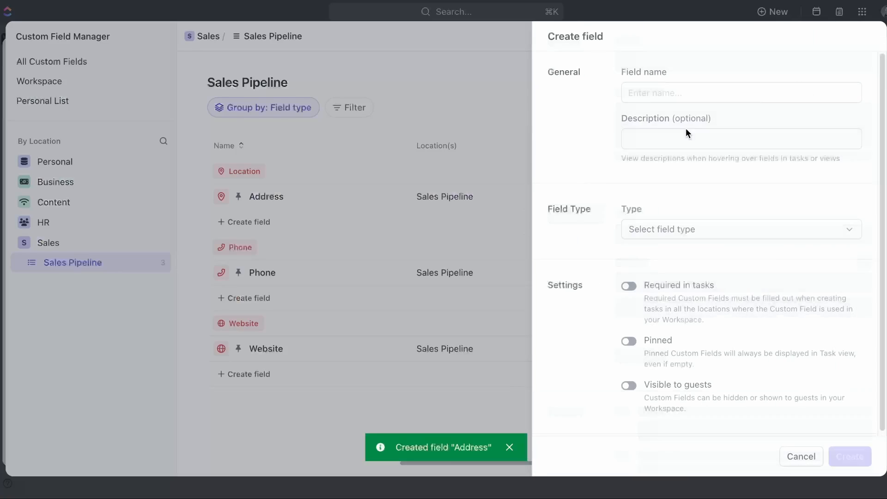
{"action": "left_click", "coordinate": [659, 92]}
{"action": "type", "text": "Revenue"}
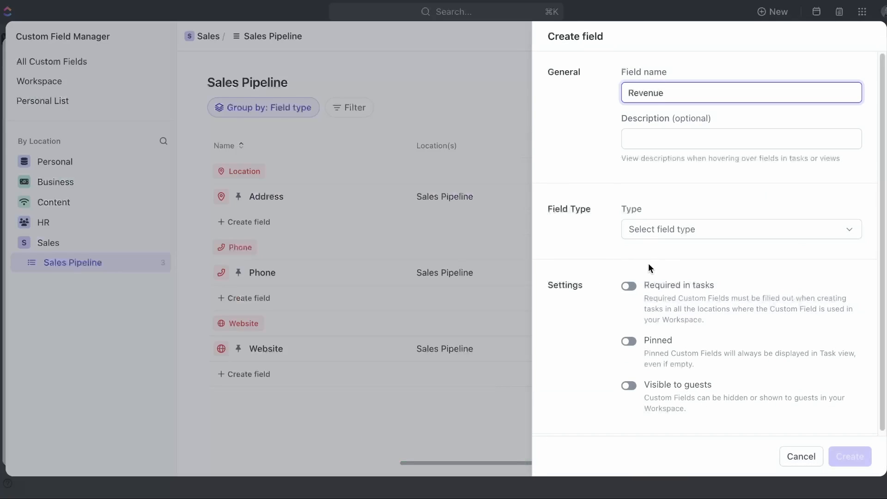
{"action": "left_click", "coordinate": [685, 231]}
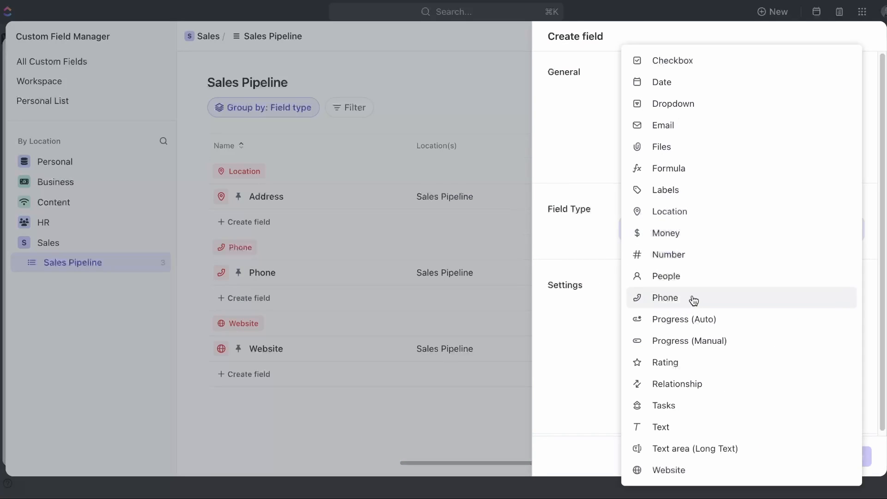
{"action": "left_click", "coordinate": [704, 257]}
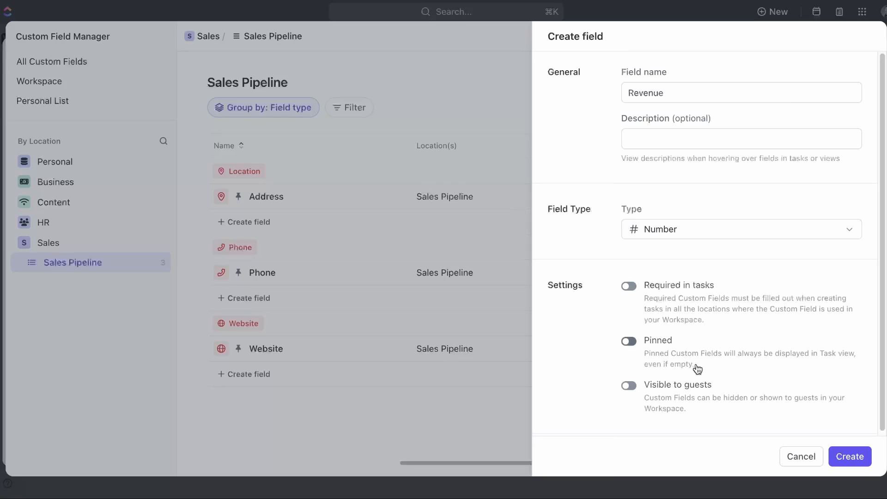
{"action": "left_click", "coordinate": [659, 340]}
{"action": "left_click", "coordinate": [860, 458]}
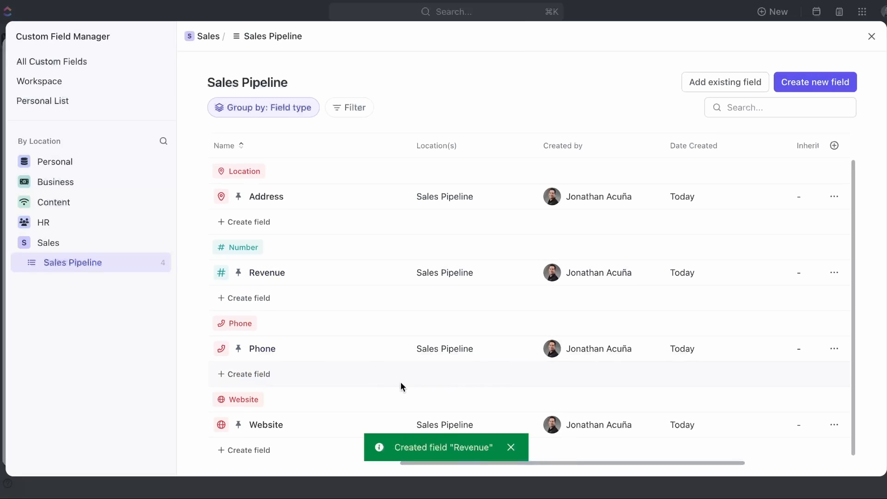
- Create an Email-type field, check the field list, and close the Custom Field Manager
{"action": "left_click", "coordinate": [837, 88]}
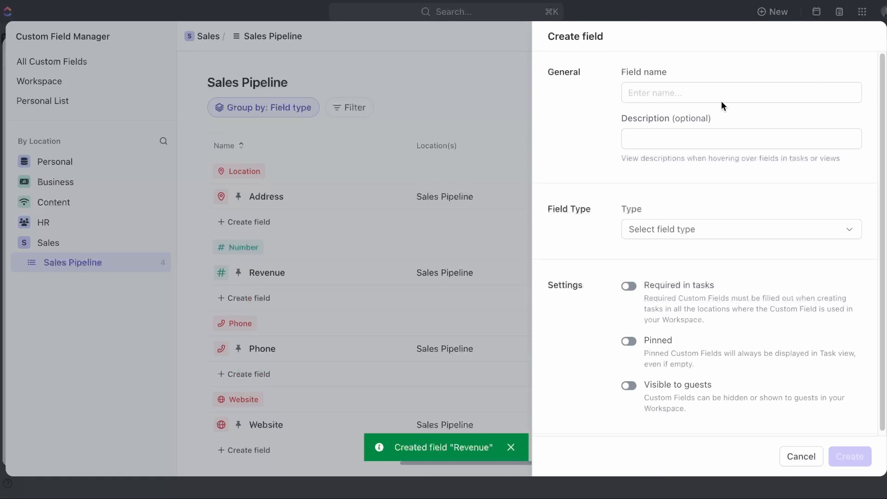
{"action": "left_click", "coordinate": [697, 91]}
{"action": "type", "text": "Email"}
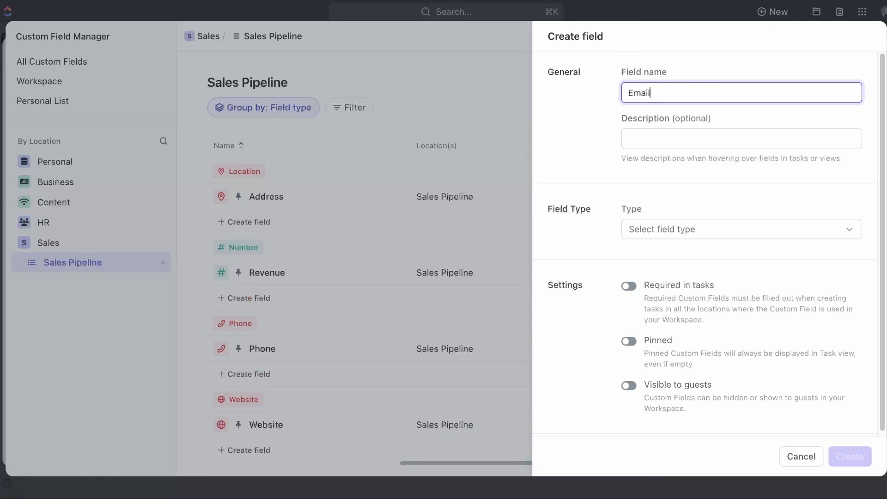
{"action": "left_click", "coordinate": [654, 228]}
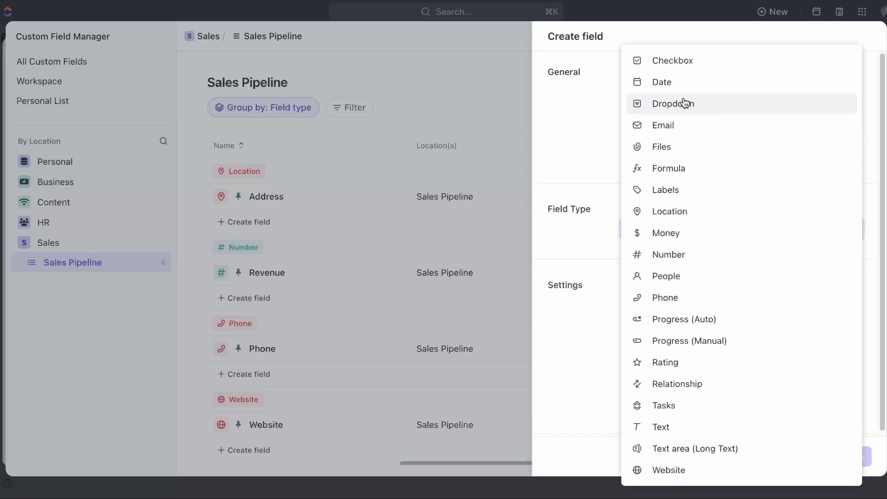
{"action": "left_click", "coordinate": [672, 125]}
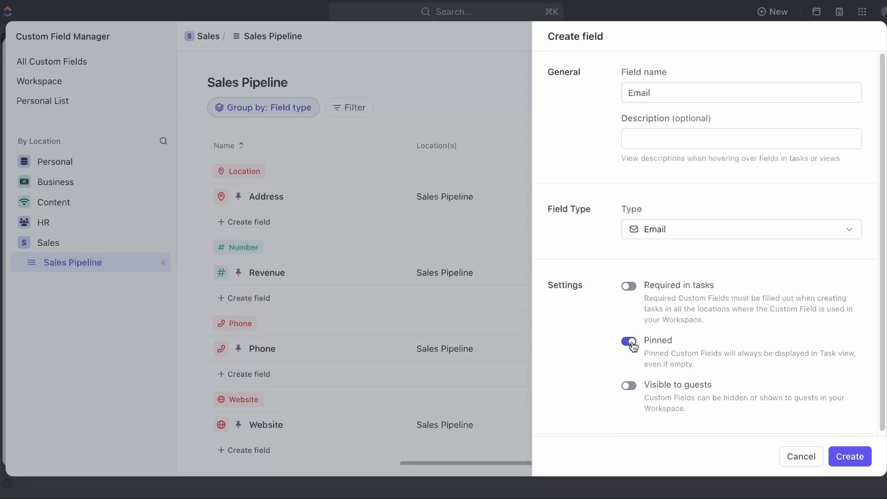
{"action": "left_click", "coordinate": [848, 457]}
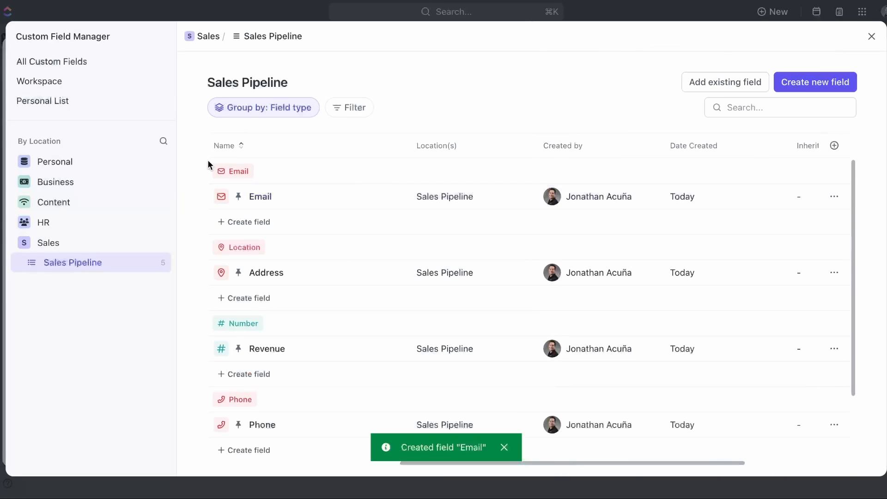
{"action": "scroll", "coordinate": [207, 161], "scroll_direction": "down", "scroll_amount": 2}
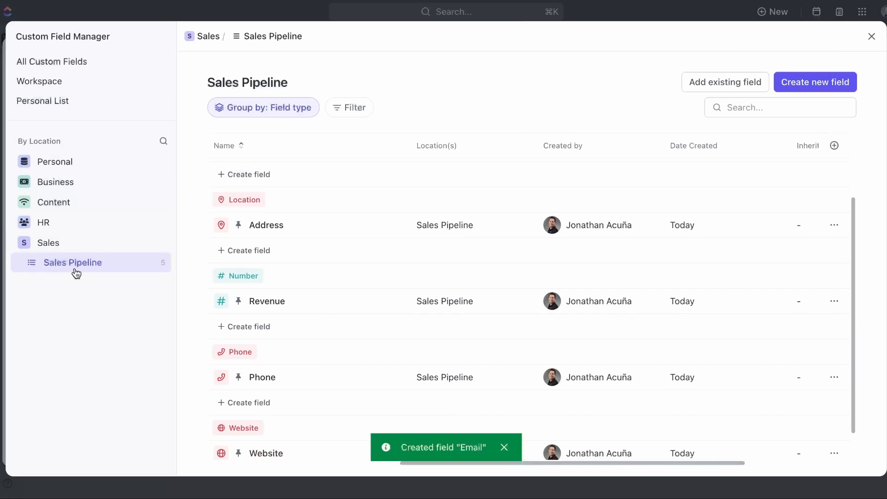
{"action": "scroll", "coordinate": [215, 179], "scroll_direction": "up", "scroll_amount": 2}
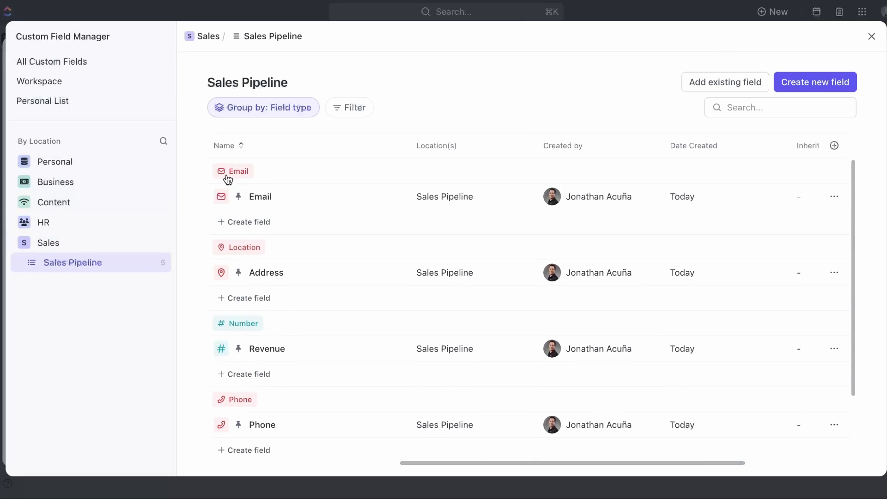
{"action": "scroll", "coordinate": [245, 410], "scroll_direction": "down", "scroll_amount": 1}
{"action": "scroll", "coordinate": [245, 410], "scroll_direction": "down", "scroll_amount": 3}
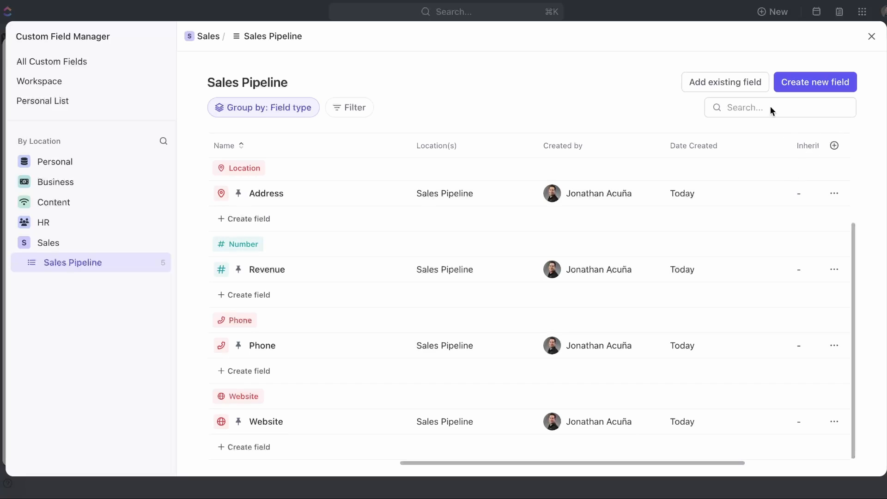
{"action": "left_click", "coordinate": [872, 37]}
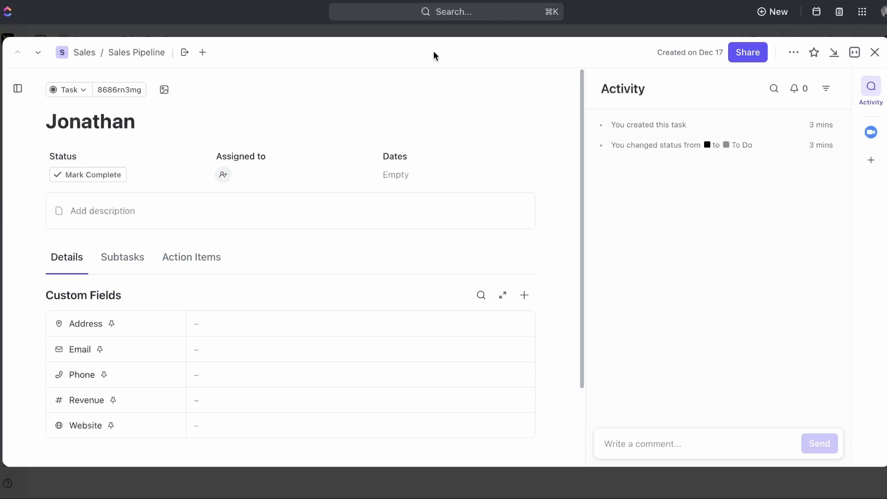
{"action": "scroll", "coordinate": [259, 259], "scroll_direction": "down", "scroll_amount": 2}
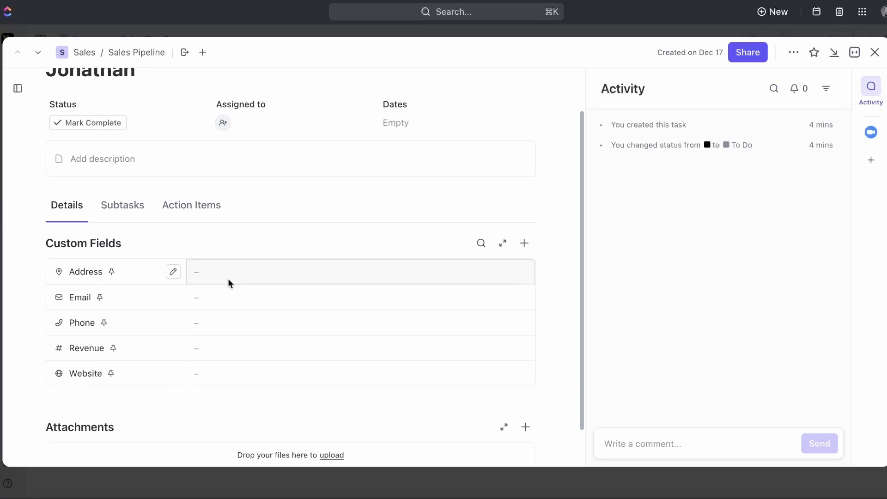
{"action": "scroll", "coordinate": [228, 278], "scroll_direction": "up", "scroll_amount": 1}
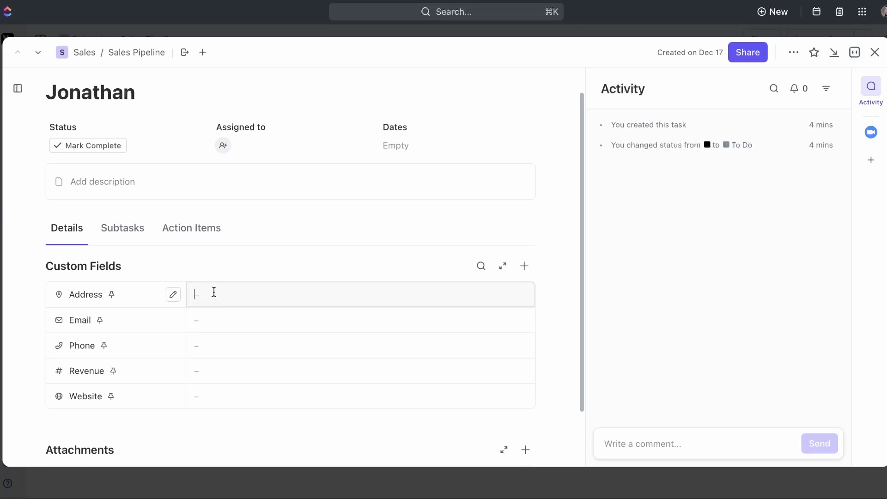
{"action": "key", "text": "alt+space"}
{"action": "type", "text": "grifith observatory address"}
{"action": "key", "text": "Return"}
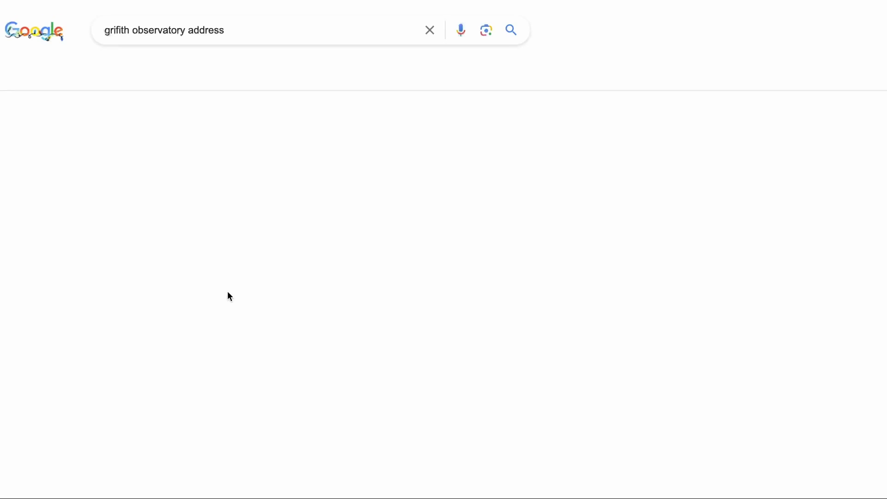
{"action": "left_click_drag", "start_coordinate": [190, 254], "coordinate": [118, 231]}
{"action": "key", "text": "super+c"}
{"action": "key", "text": "super+w"}
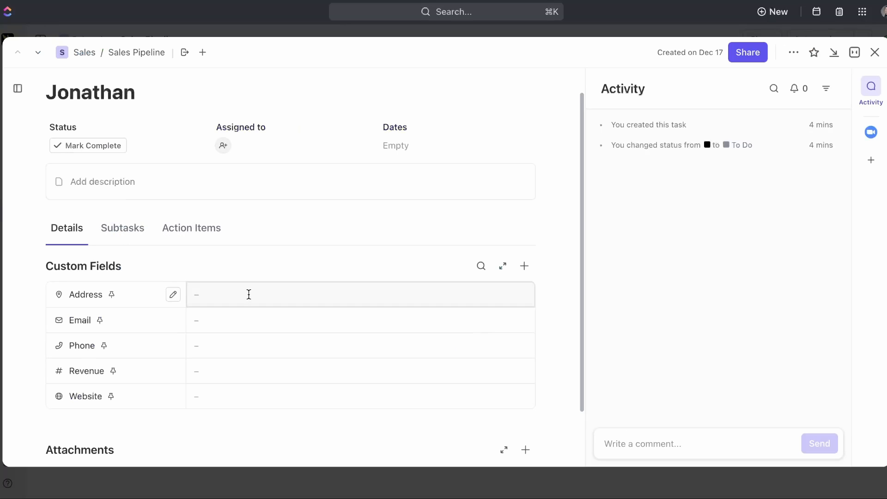
- Fill in the task's Address from the suggestion and enter the contact's e-mail
{"action": "key", "text": "super+v"}
{"action": "scroll", "coordinate": [249, 296], "scroll_direction": "down", "scroll_amount": 3}
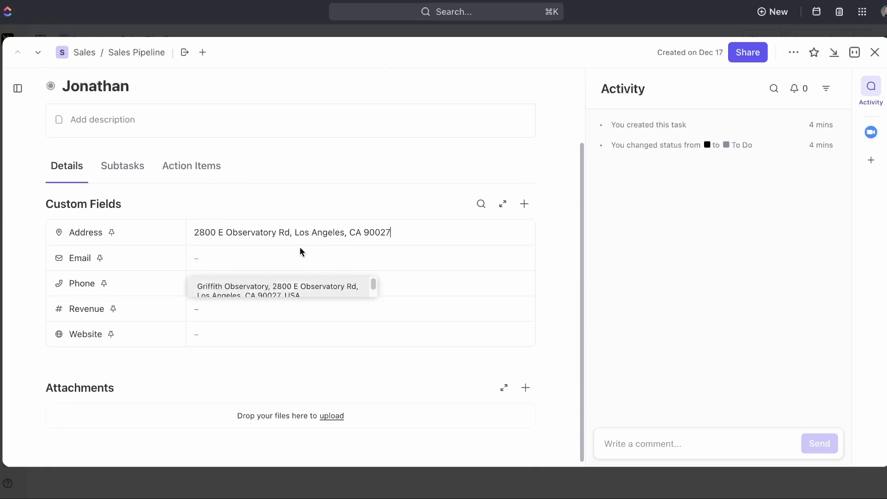
{"action": "left_click", "coordinate": [285, 292]}
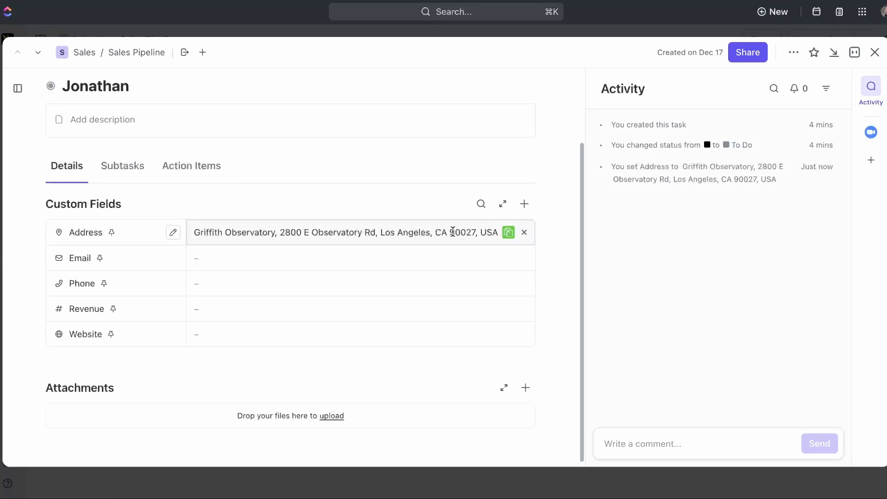
{"action": "left_click", "coordinate": [250, 255]}
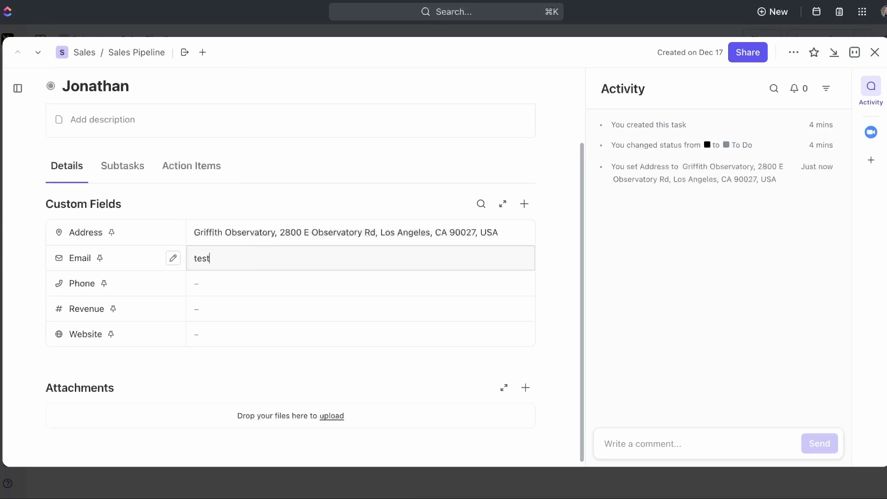
{"action": "type", "text": "test@gmail.com"}
{"action": "key", "text": "Return"}
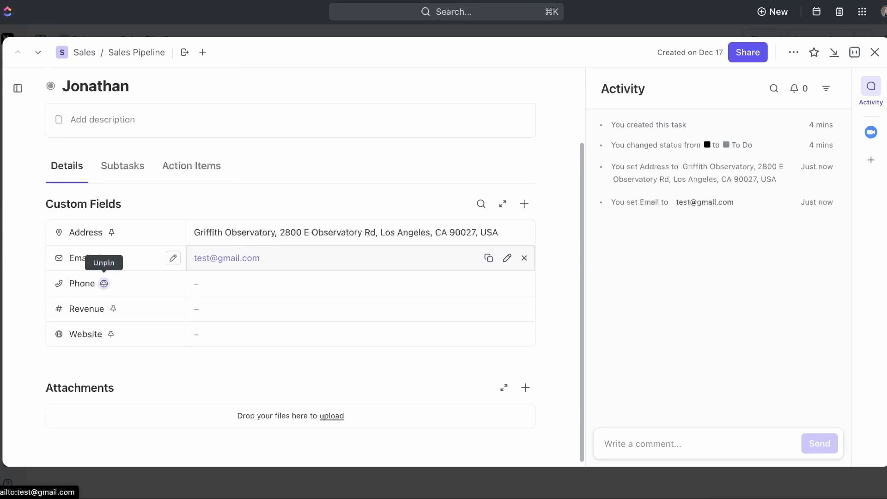
{"action": "left_click", "coordinate": [250, 288]}
{"action": "type", "text": "55555555"}
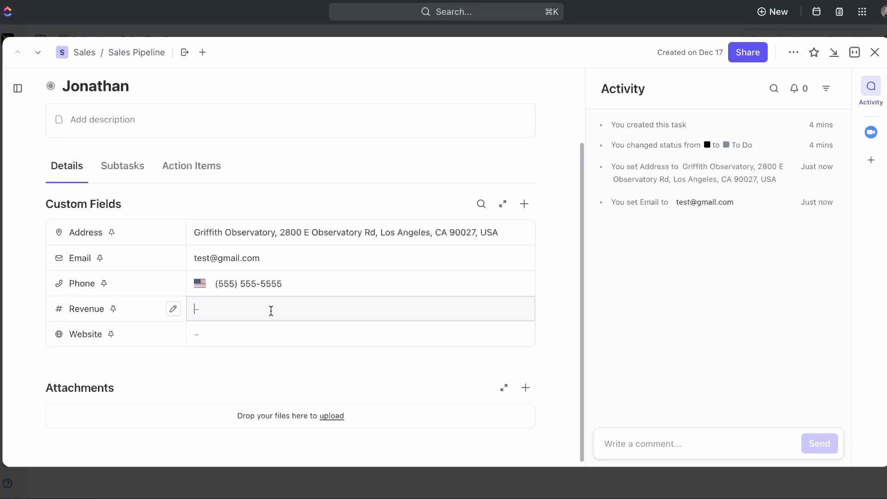
{"action": "type", "text": "5510000000"}
{"action": "key", "text": "BackSpace"}
{"action": "left_click", "coordinate": [317, 328]}
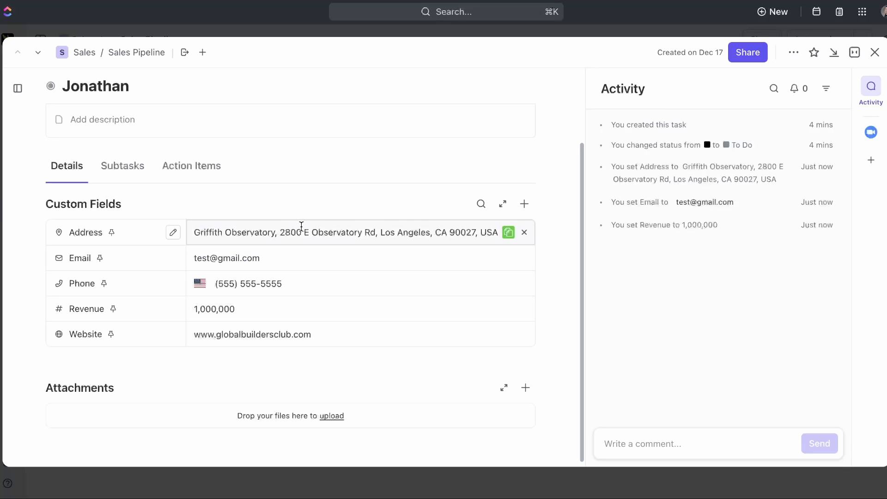
{"action": "left_click", "coordinate": [246, 201]}
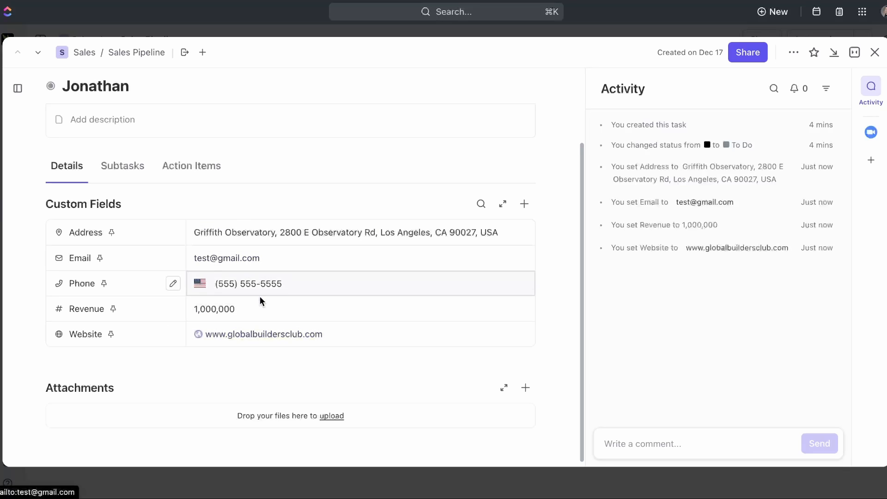
{"action": "scroll", "coordinate": [262, 309], "scroll_direction": "up", "scroll_amount": 3}
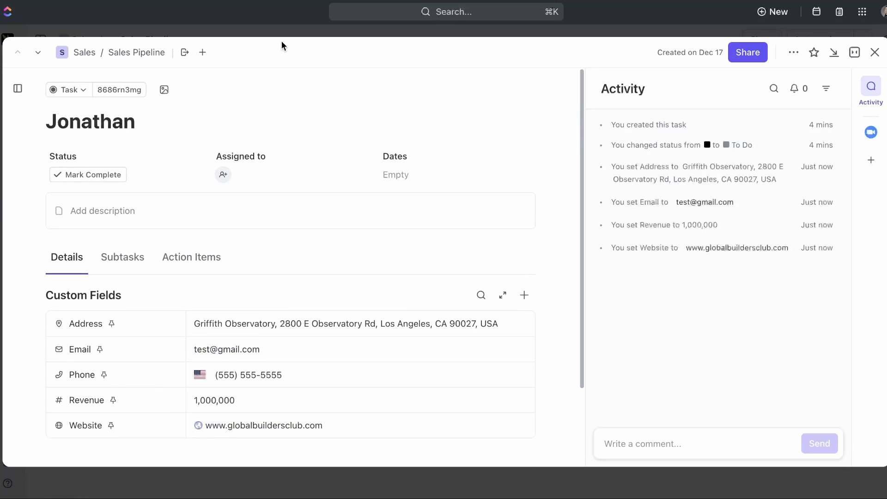
- Close the task and show Address as a column in the list
{"action": "left_click", "coordinate": [285, 29]}
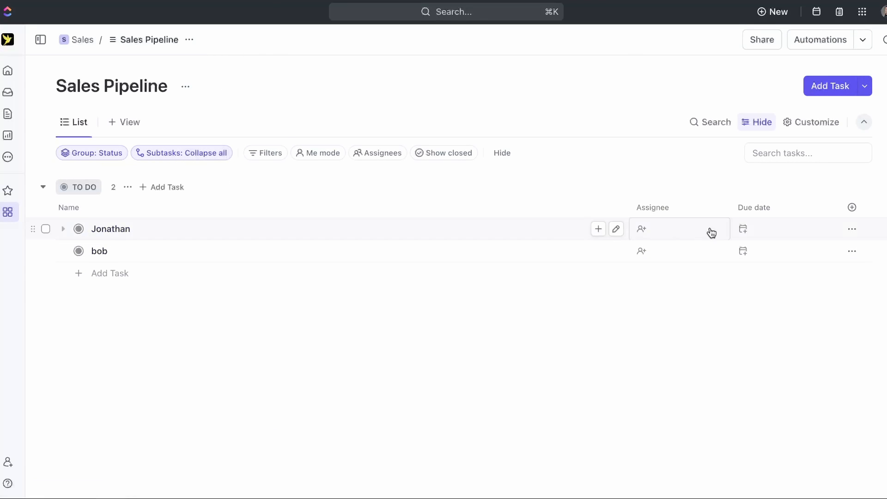
{"action": "left_click", "coordinate": [858, 213]}
{"action": "scroll", "coordinate": [805, 273], "scroll_direction": "down", "scroll_amount": 8}
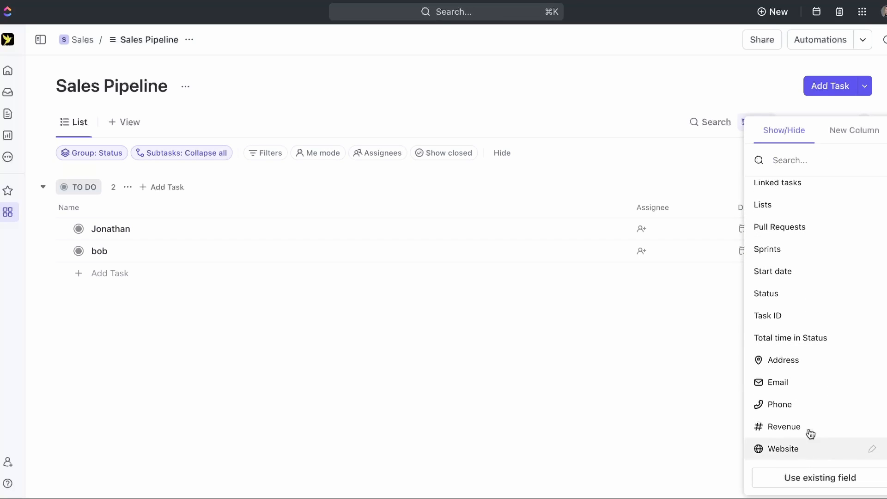
{"action": "left_click", "coordinate": [810, 370]}
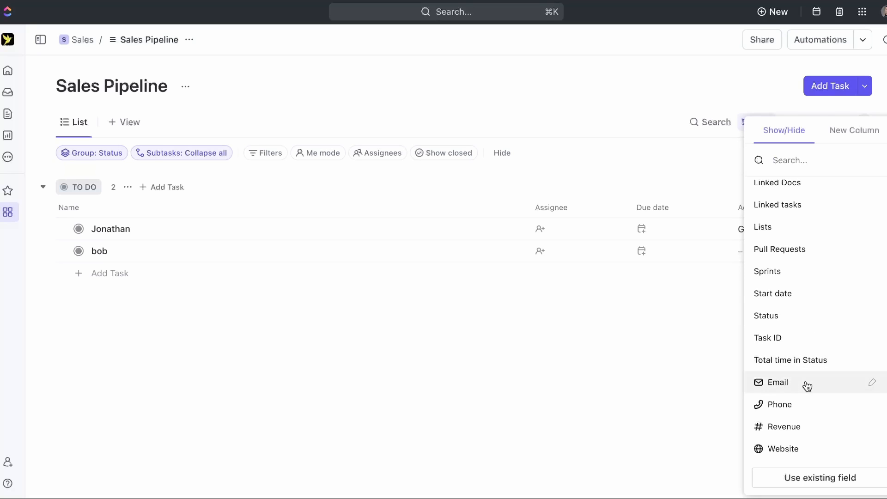
{"action": "key", "text": "Escape"}
- Show Email, Phone, Revenue and Website as list columns
{"action": "left_click", "coordinate": [853, 206]}
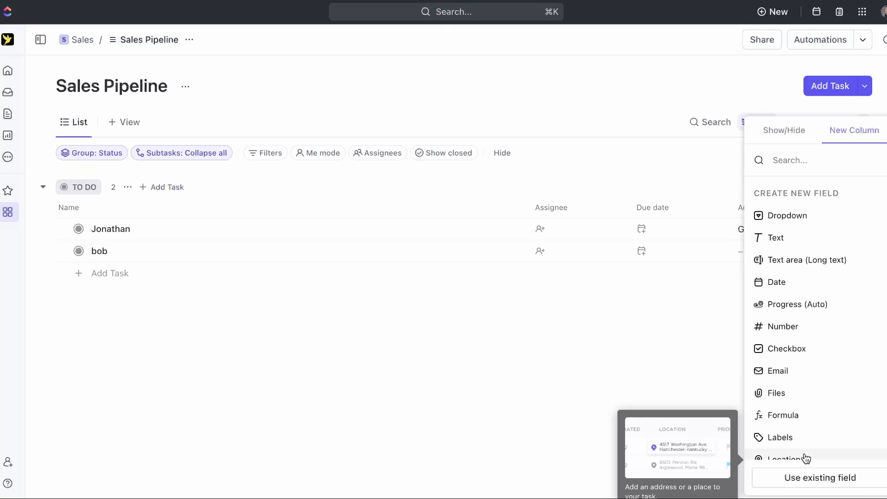
{"action": "scroll", "coordinate": [804, 450], "scroll_direction": "down", "scroll_amount": 5}
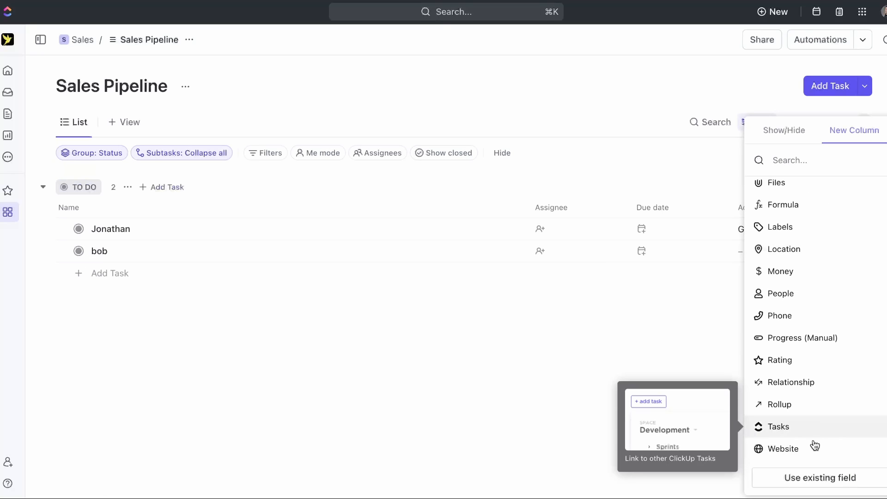
{"action": "left_click", "coordinate": [791, 129]}
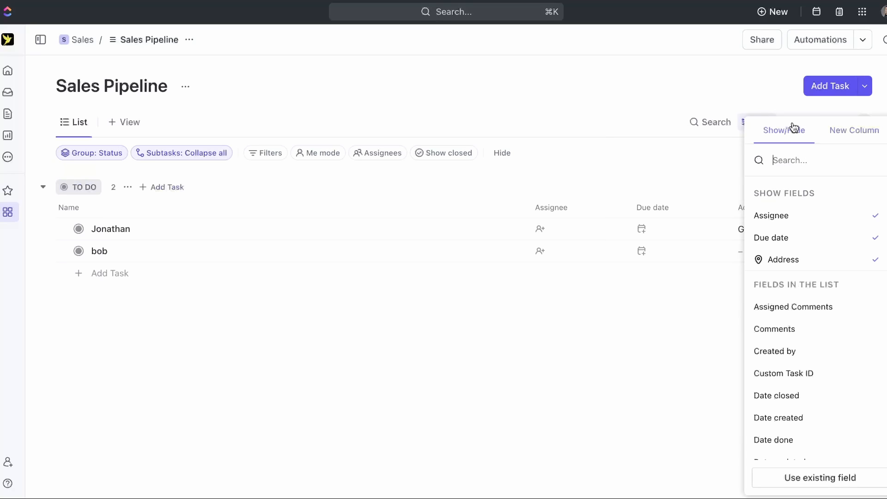
{"action": "scroll", "coordinate": [812, 347], "scroll_direction": "down", "scroll_amount": 5}
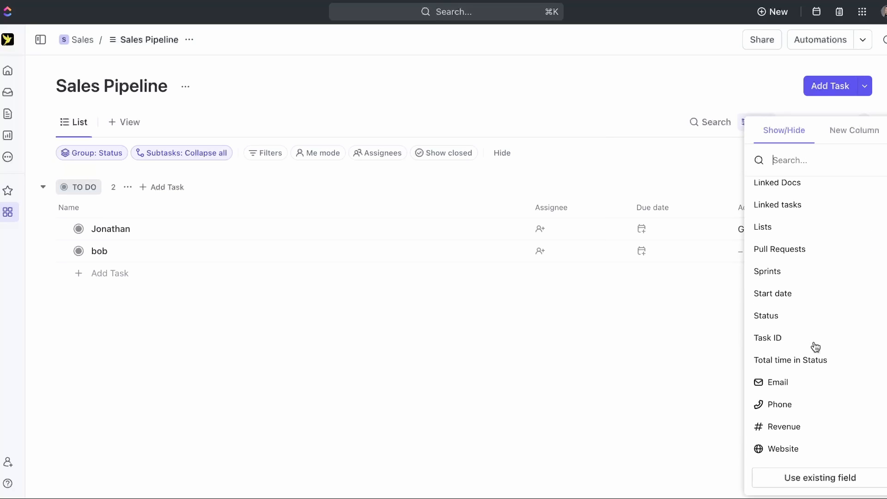
{"action": "left_click", "coordinate": [824, 392]}
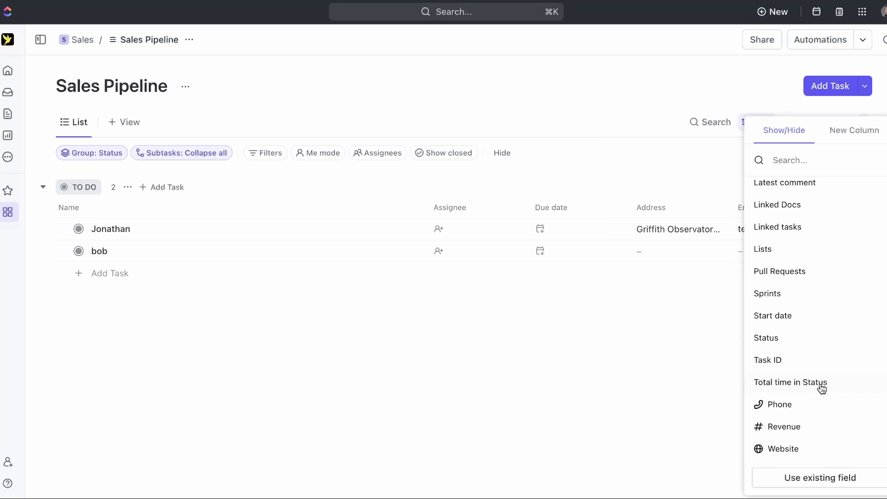
{"action": "left_click", "coordinate": [802, 404]}
{"action": "left_click", "coordinate": [802, 428]}
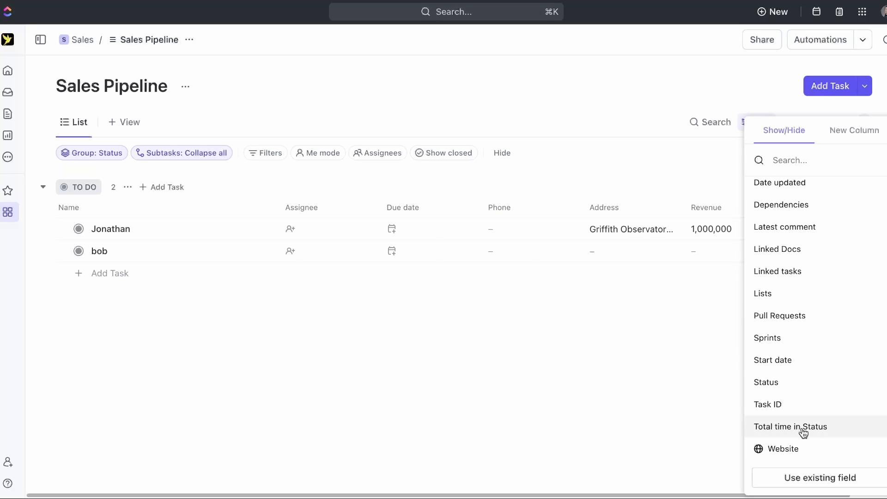
{"action": "left_click", "coordinate": [796, 449]}
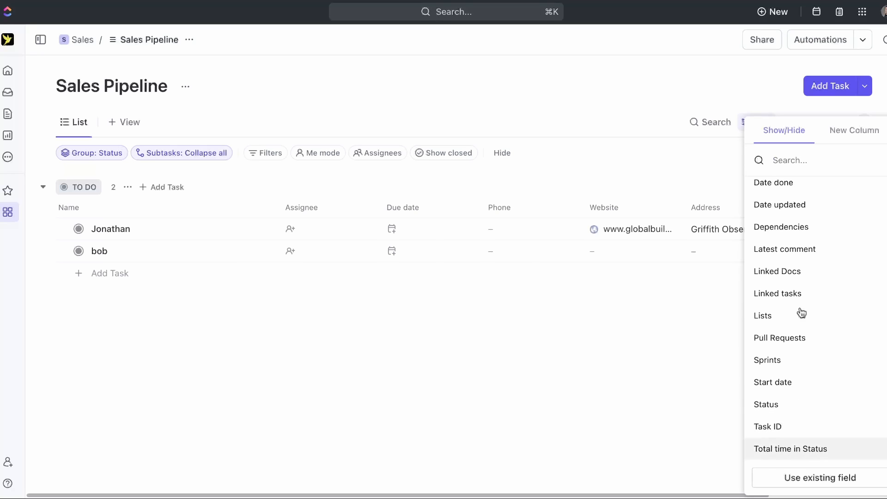
{"action": "left_click", "coordinate": [630, 380]}
- Move the Due date column after Revenue and narrow the Assignee column
{"action": "left_click_drag", "start_coordinate": [403, 207], "coordinate": [830, 212]}
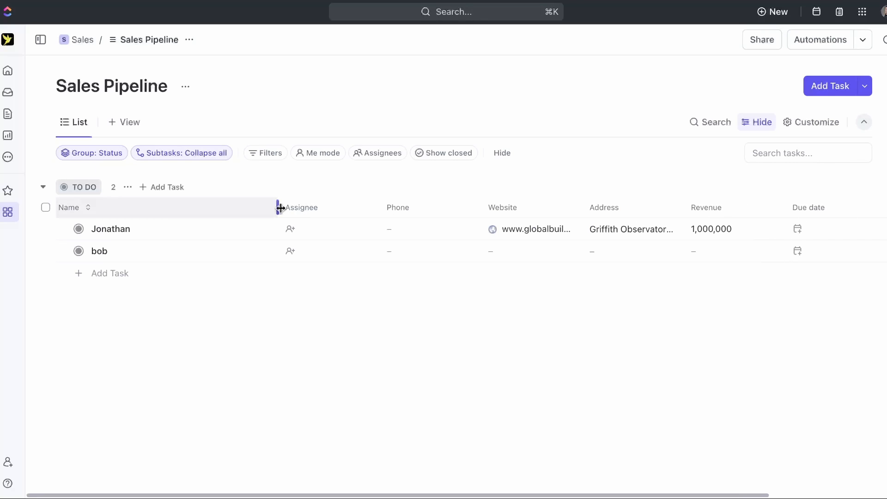
{"action": "left_click_drag", "start_coordinate": [378, 204], "coordinate": [340, 204]}
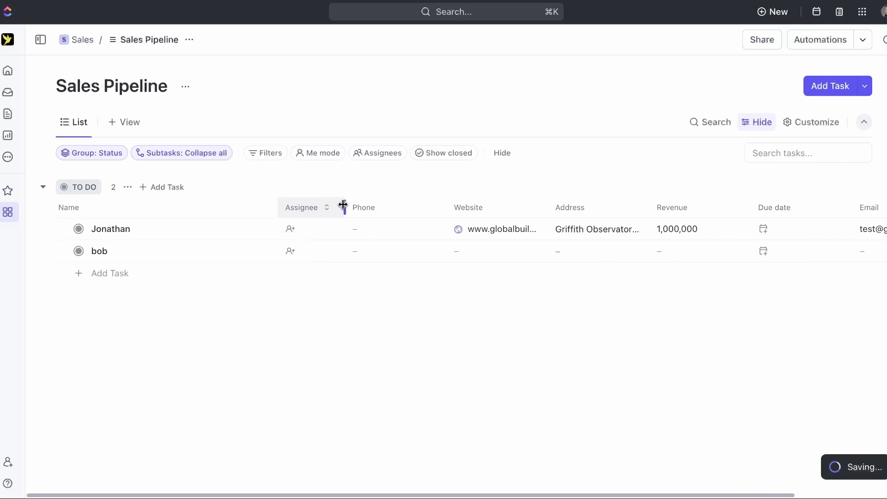
{"action": "scroll", "coordinate": [723, 277], "scroll_direction": "right", "scroll_amount": 5}
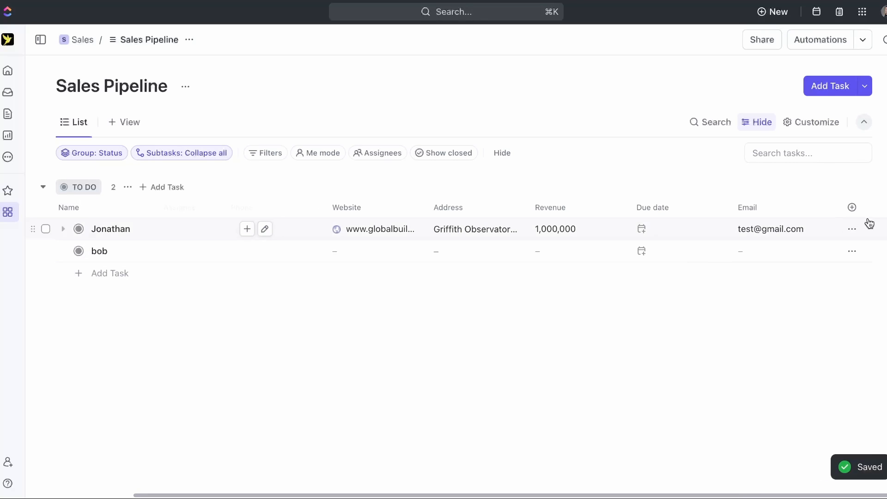
- Add a Text-type column named notes to the Sales Pipeline list
{"action": "left_click", "coordinate": [852, 208]}
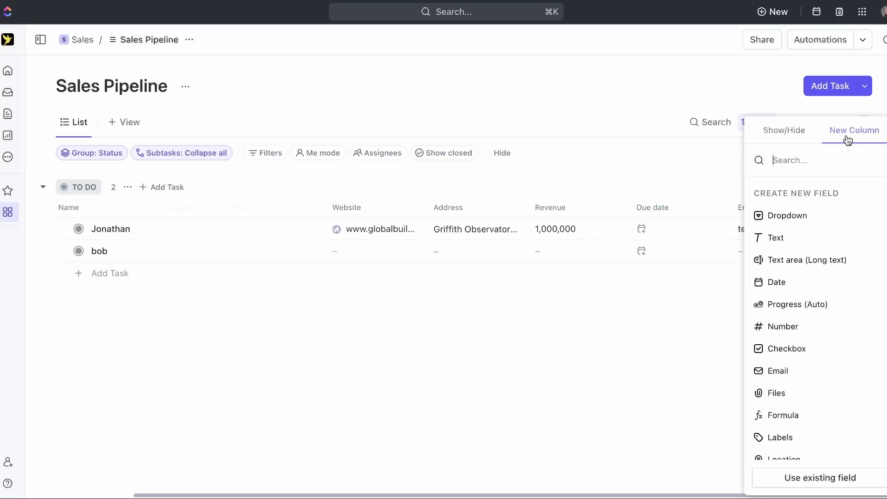
{"action": "left_click", "coordinate": [810, 241]}
{"action": "type", "text": "T"}
{"action": "key", "text": "BackSpace"}
{"action": "type", "text": "notes"}
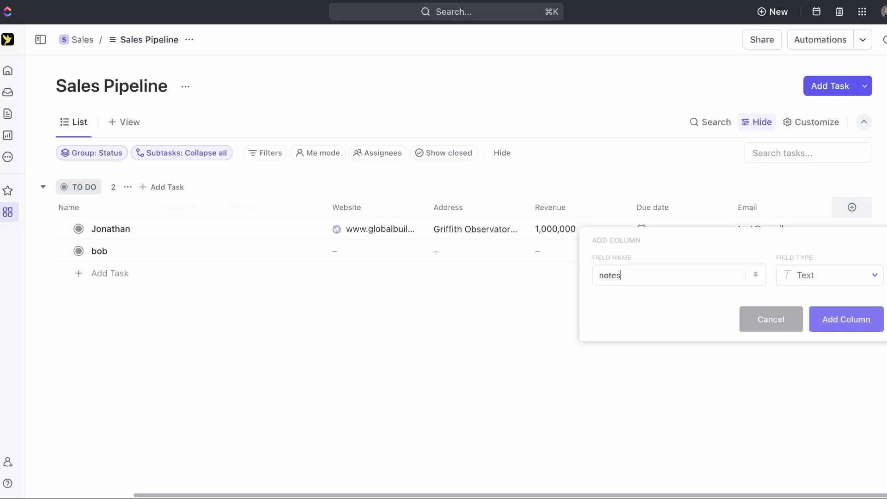
{"action": "left_click", "coordinate": [846, 317]}
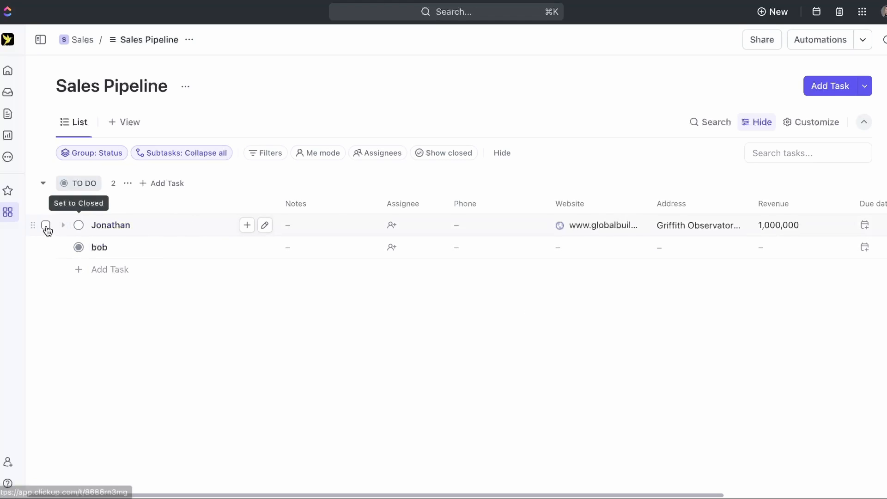
- Duplicate the first client task into the Sales space's Sales Pipeline list
{"action": "left_click", "coordinate": [46, 225]}
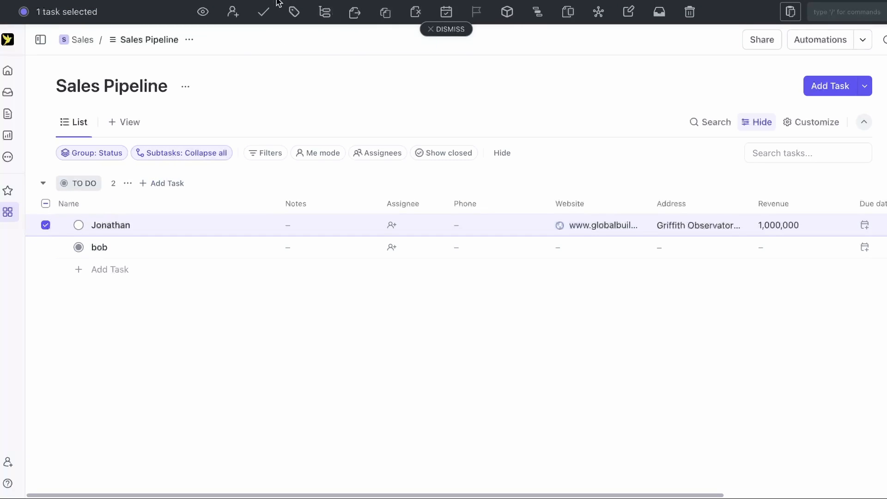
{"action": "left_click", "coordinate": [384, 19]}
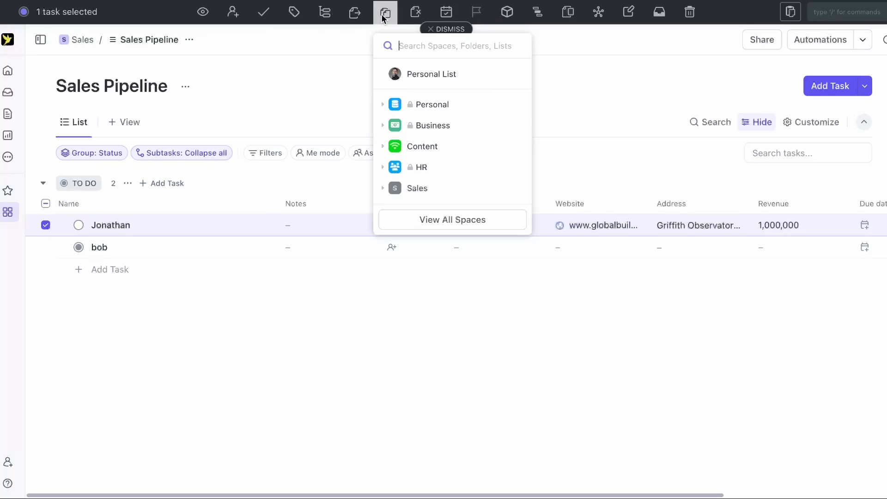
{"action": "left_click", "coordinate": [451, 190]}
{"action": "left_click", "coordinate": [443, 215]}
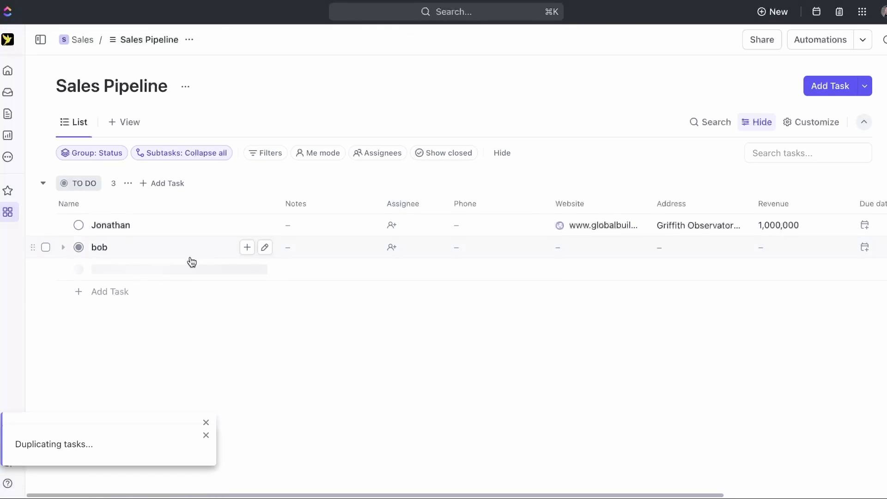
- Append ' 2' to the copied task's title and move the second client task to trash
{"action": "left_click", "coordinate": [141, 270]}
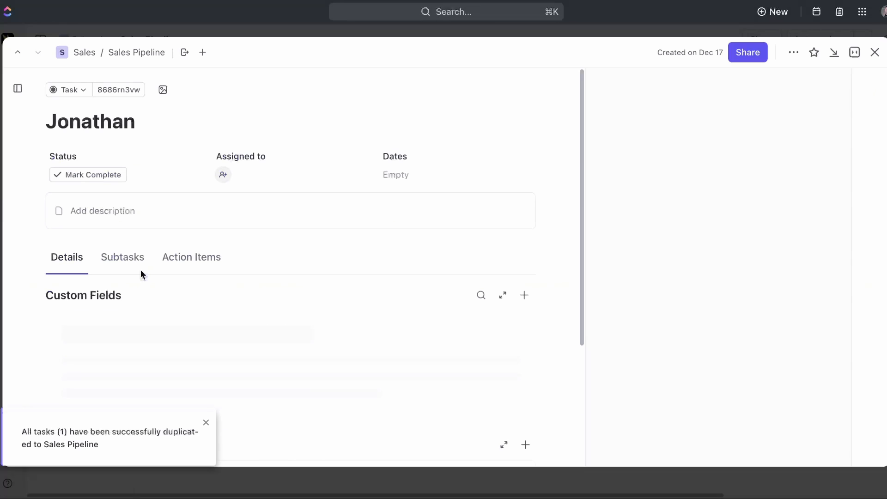
{"action": "type", "text": "2"}
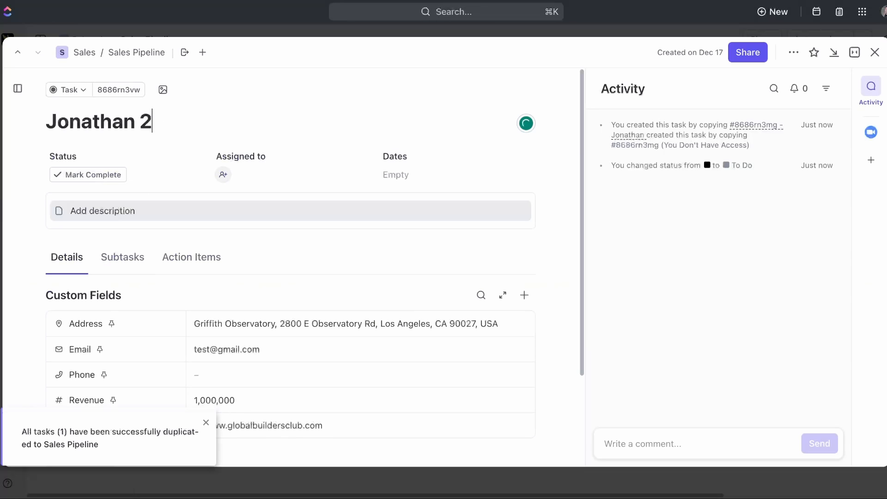
{"action": "left_click", "coordinate": [196, 32]}
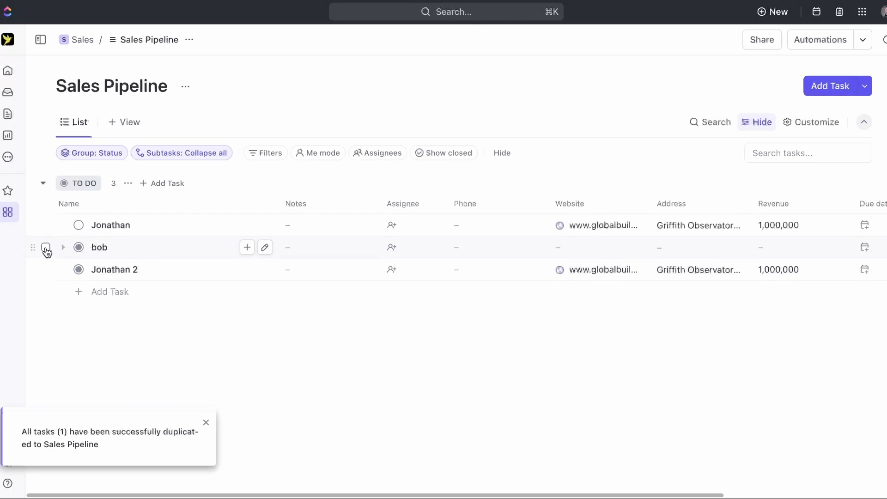
{"action": "left_click", "coordinate": [46, 248]}
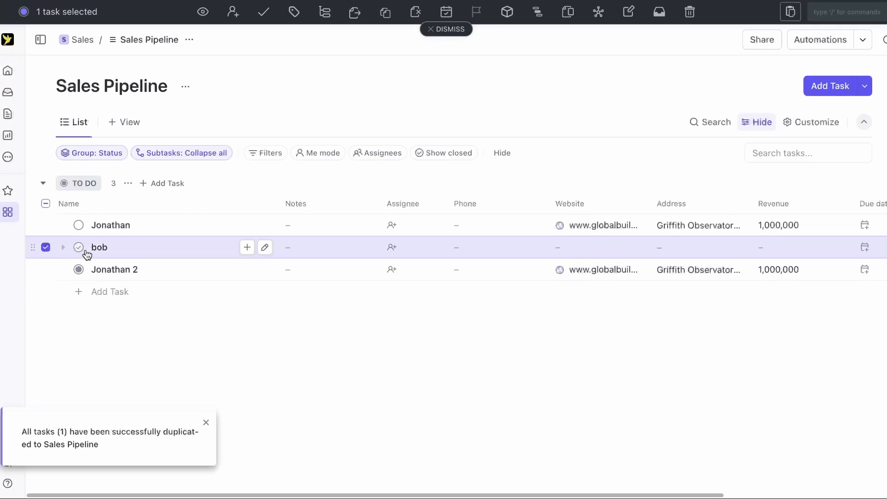
{"action": "left_click", "coordinate": [692, 14]}
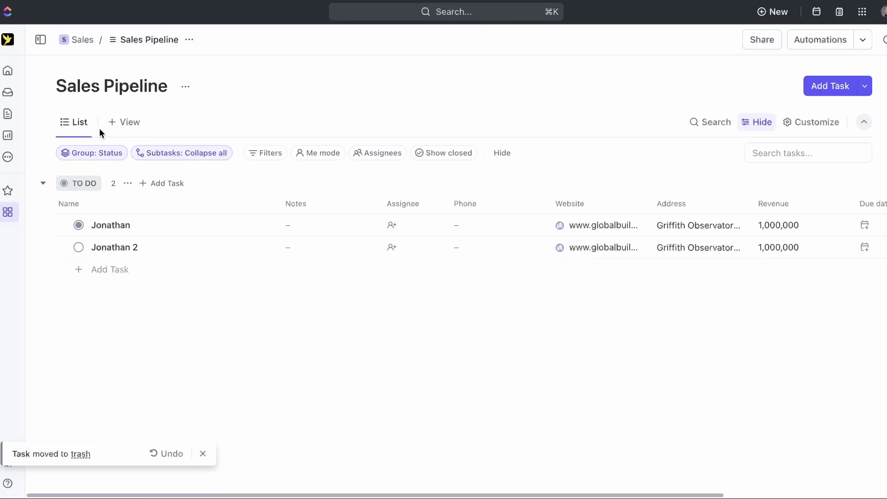
- Add a Board view to Sales Pipeline and drag the Jonathan card toward COMPLETE
{"action": "left_click", "coordinate": [117, 125]}
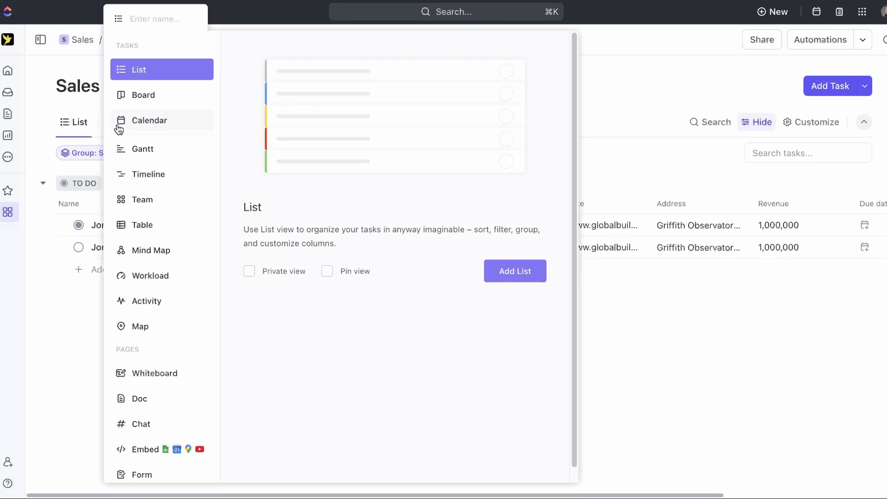
{"action": "left_click", "coordinate": [162, 100]}
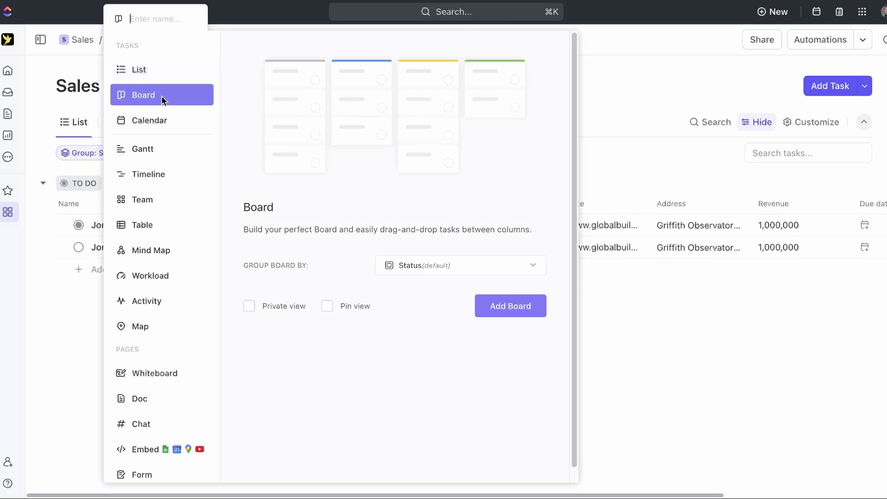
{"action": "left_click", "coordinate": [517, 304]}
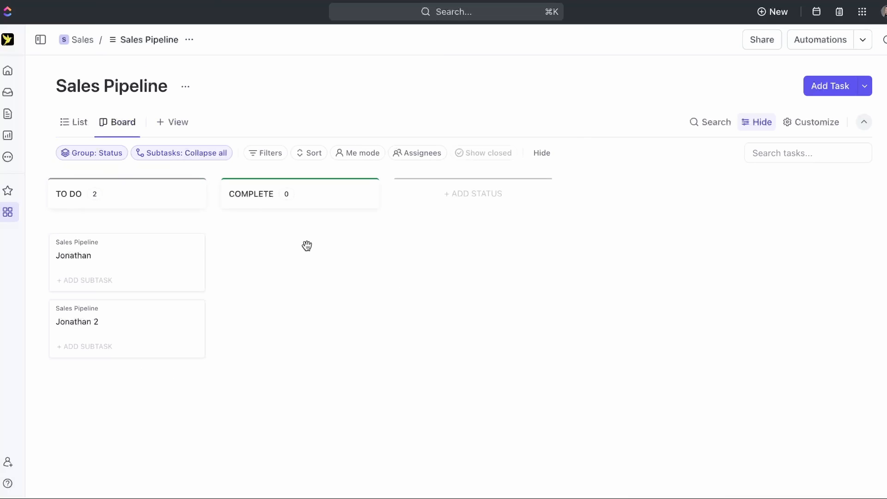
{"action": "left_click_drag", "start_coordinate": [100, 279], "coordinate": [138, 263]}
- From the List view's status manager, add a DISCOVERY CALL BOOKED status
{"action": "left_click", "coordinate": [70, 124]}
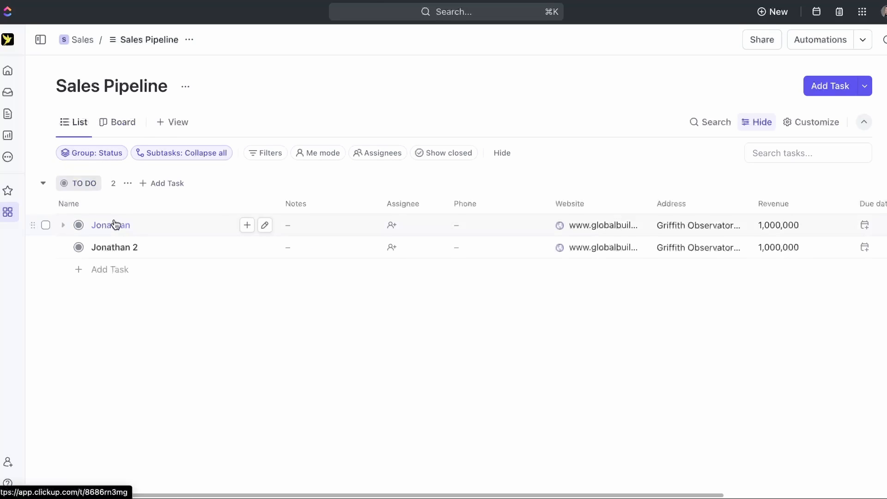
{"action": "left_click", "coordinate": [85, 184]}
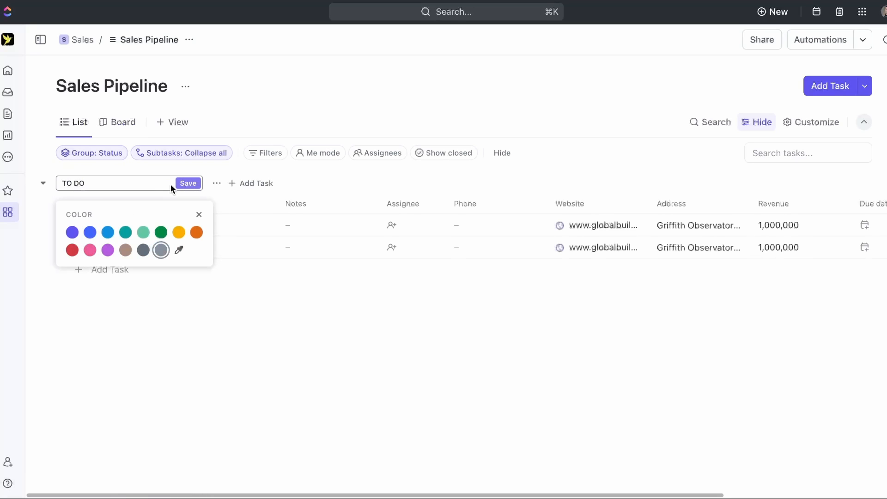
{"action": "left_click", "coordinate": [219, 182]}
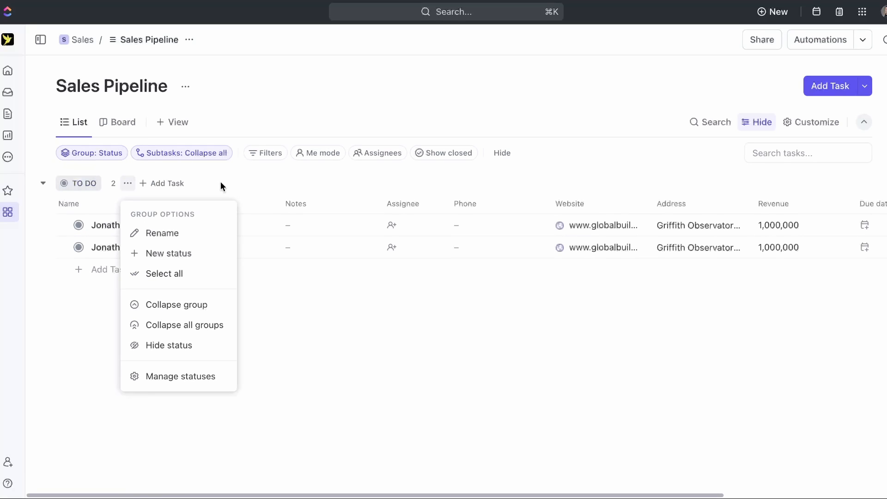
{"action": "left_click", "coordinate": [179, 375]}
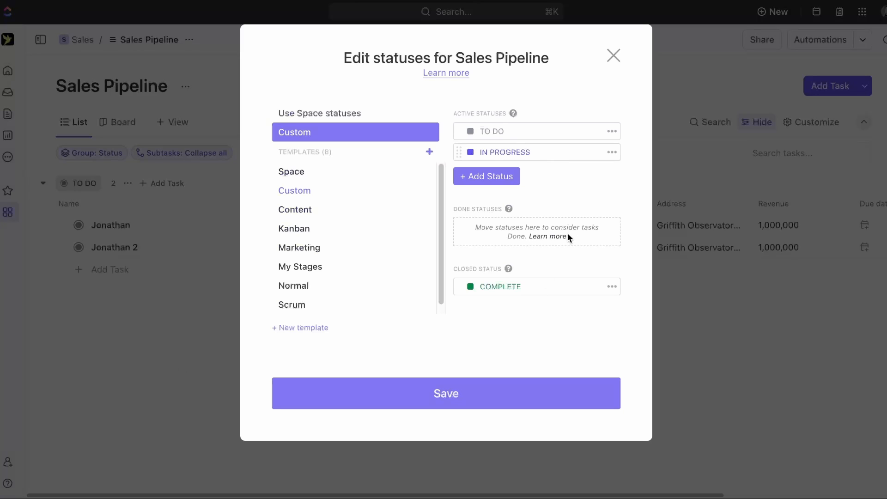
{"action": "left_click", "coordinate": [481, 178]}
{"action": "type", "text": "D"}
{"action": "type", "text": "ISCOVERY CALL BOOKED"}
{"action": "key", "text": "Return"}
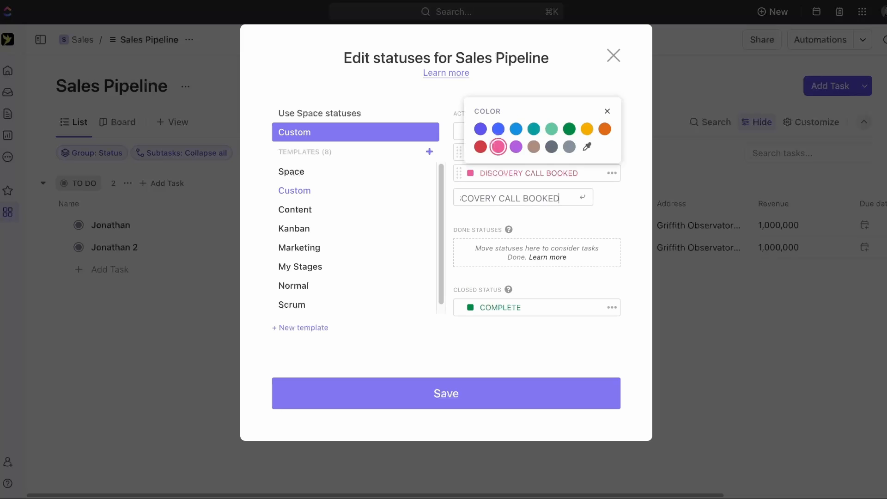
- Add a FOLLOW UP status, move it right after TO DO, and save the statuses
{"action": "left_click", "coordinate": [514, 199]}
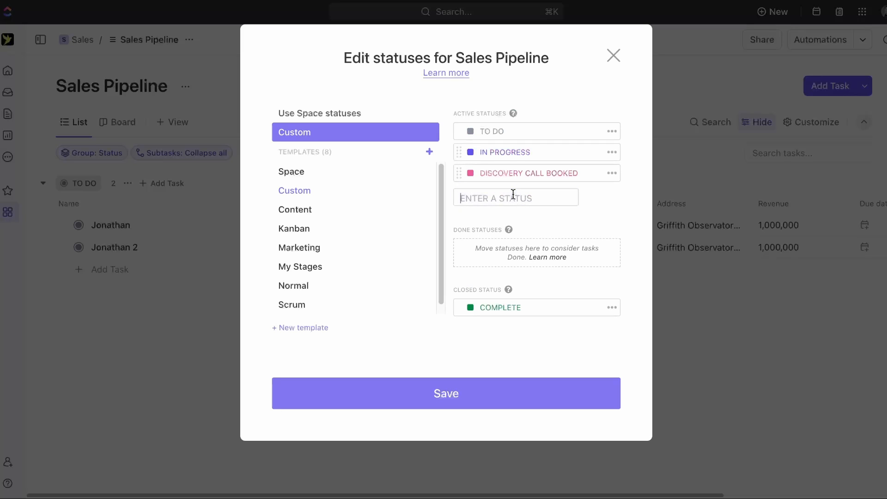
{"action": "type", "text": "FOLLOW UP"}
{"action": "key", "text": "Return"}
{"action": "left_click", "coordinate": [488, 206]}
{"action": "left_click_drag", "start_coordinate": [459, 193], "coordinate": [459, 148]}
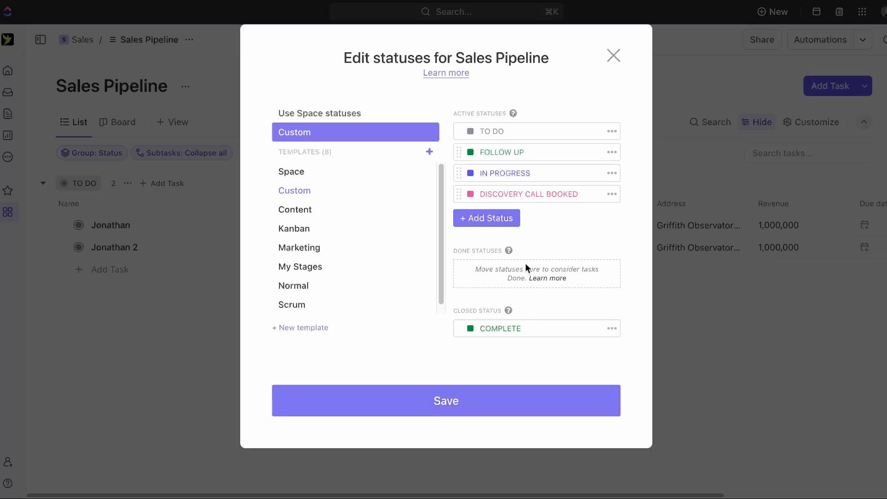
{"action": "left_click", "coordinate": [451, 413]}
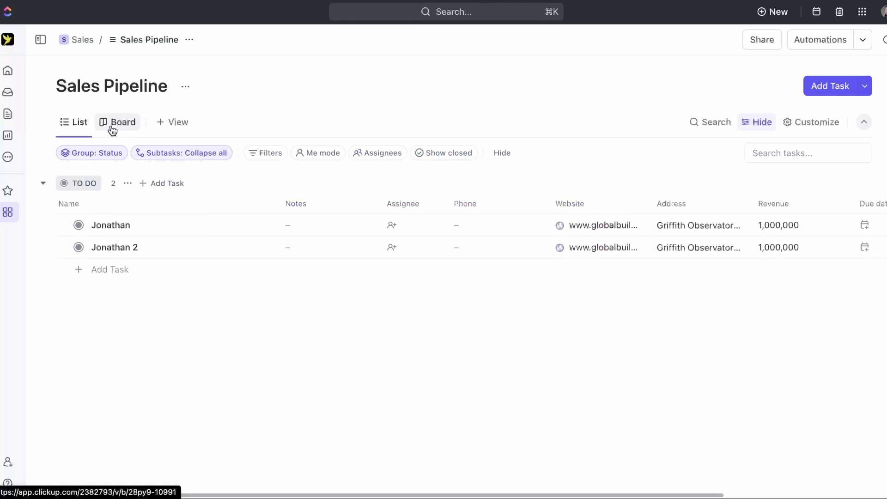
- Set Jonathan's status to FOLLOW UP and rename the TO DO status to NEW LEAD
{"action": "left_click", "coordinate": [79, 226]}
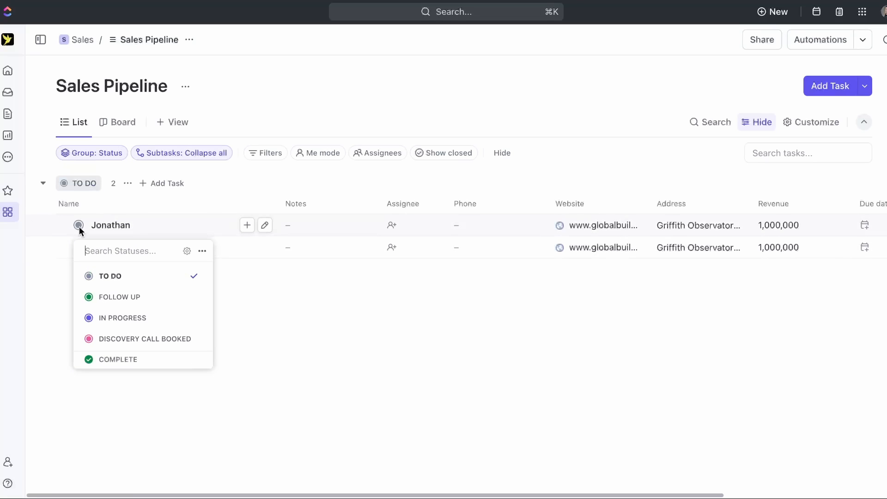
{"action": "left_click", "coordinate": [130, 304]}
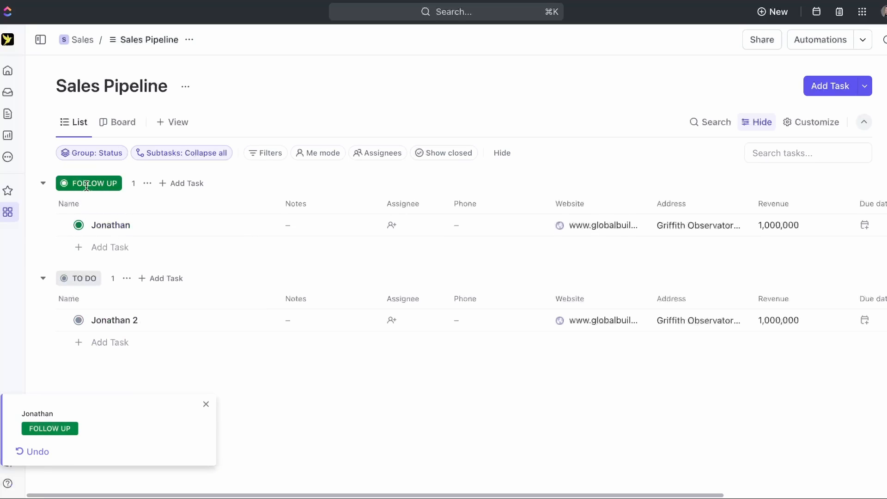
{"action": "left_click", "coordinate": [71, 273]}
{"action": "key", "text": "super+a"}
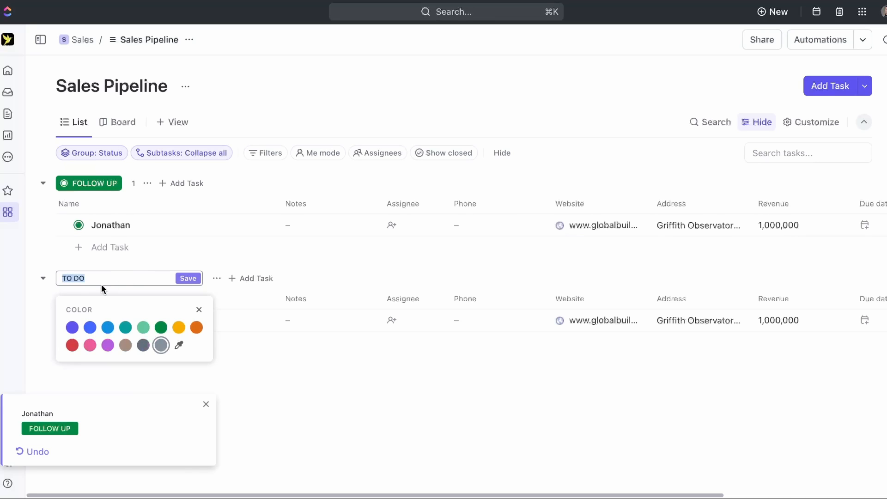
{"action": "type", "text": "NEW LEAD"}
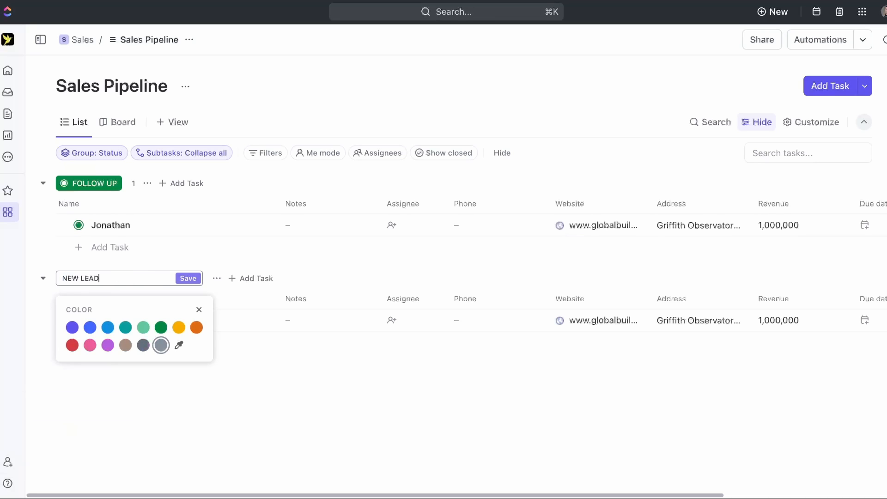
{"action": "key", "text": "Return"}
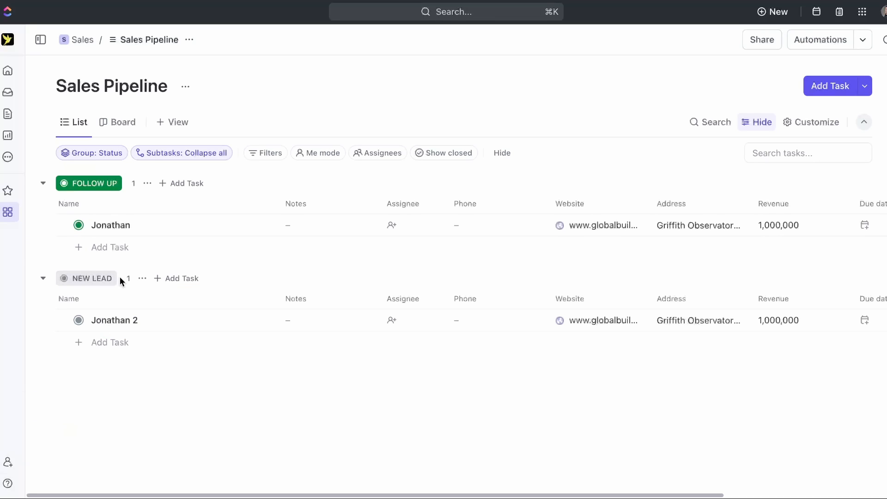
{"action": "left_click", "coordinate": [94, 155]}
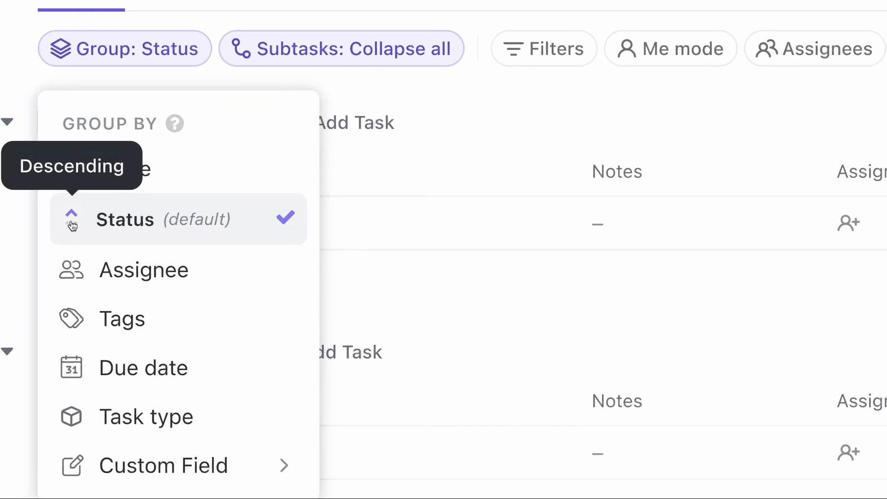
- Reverse the status group order so NEW LEAD is listed before FOLLOW UP
{"action": "left_click", "coordinate": [72, 229]}
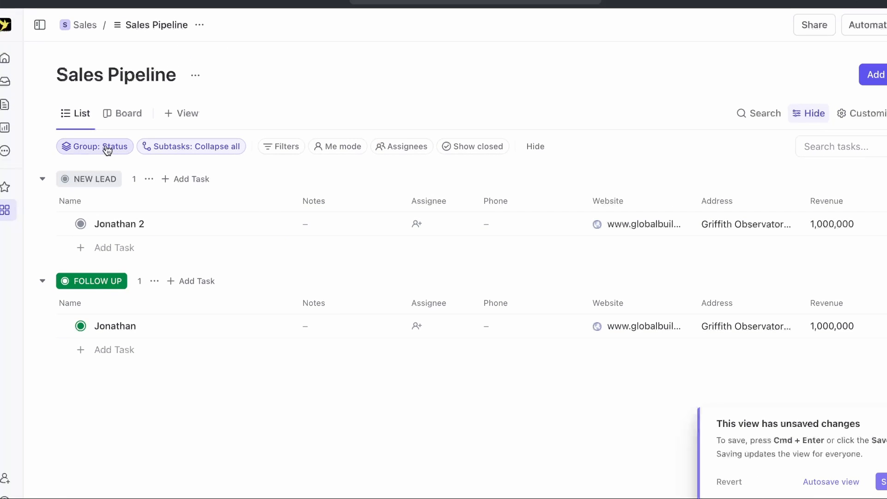
{"action": "left_click", "coordinate": [107, 148]}
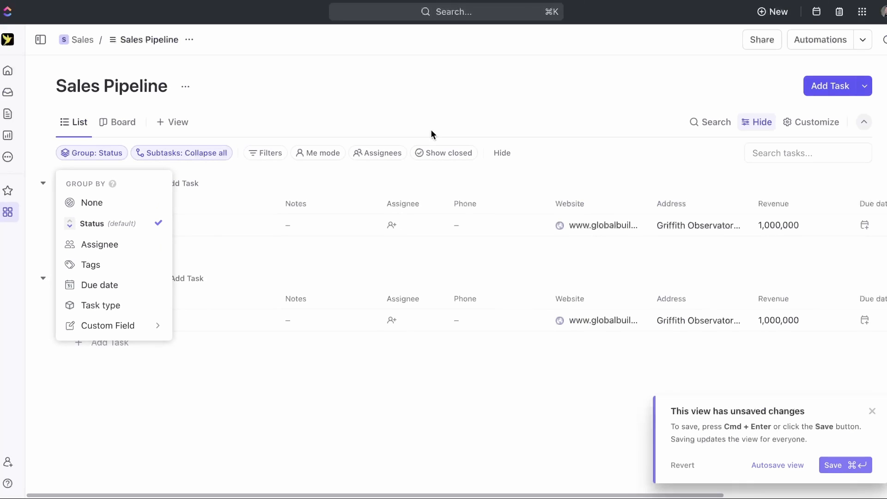
{"action": "left_click", "coordinate": [319, 180]}
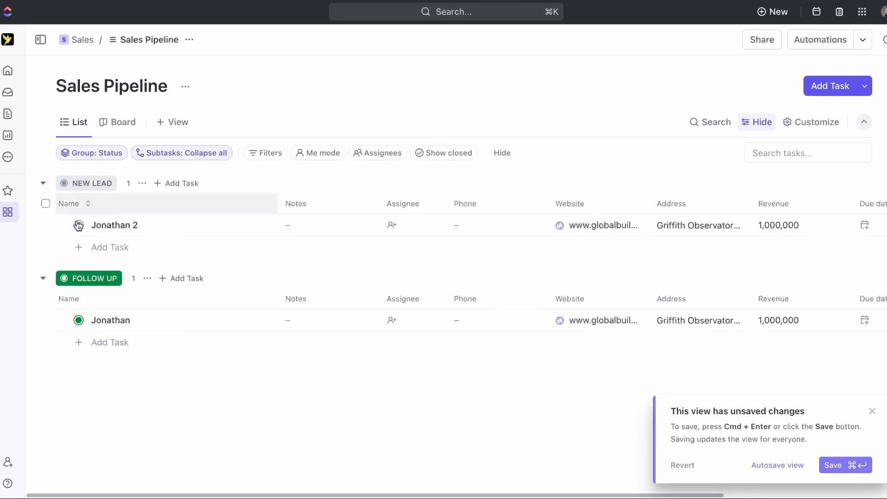
- Colour NEW LEAD red and FOLLOW UP blue, then show the Board view
{"action": "left_click", "coordinate": [109, 182]}
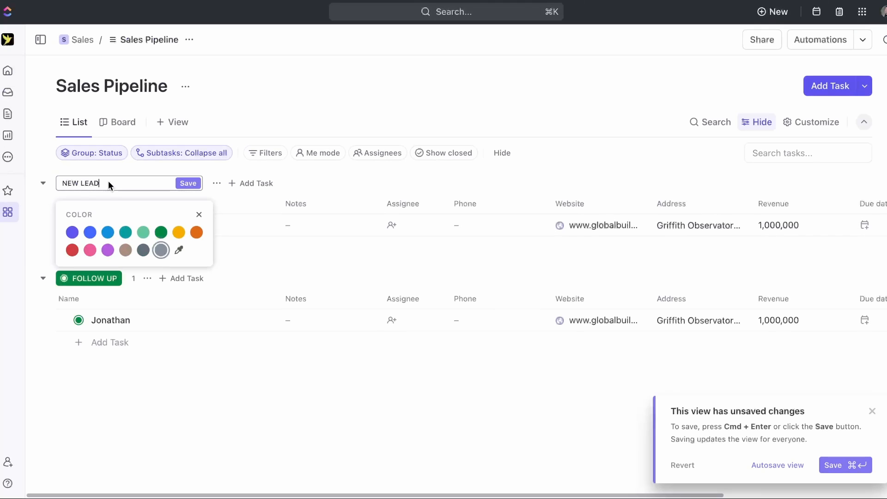
{"action": "left_click", "coordinate": [72, 250]}
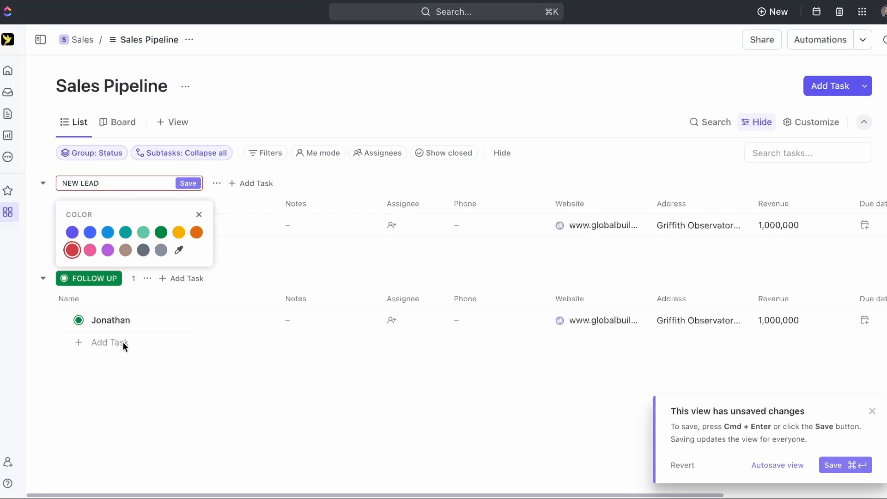
{"action": "left_click", "coordinate": [129, 369]}
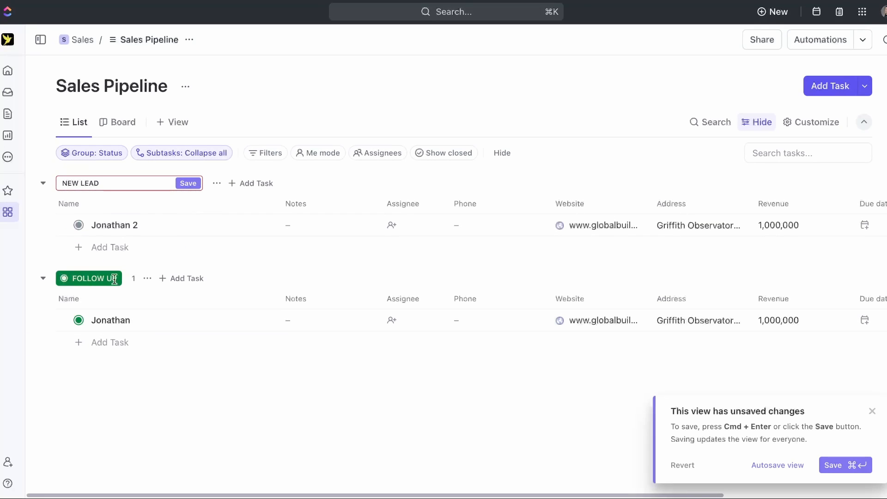
{"action": "left_click", "coordinate": [188, 182]}
{"action": "left_click", "coordinate": [102, 280]}
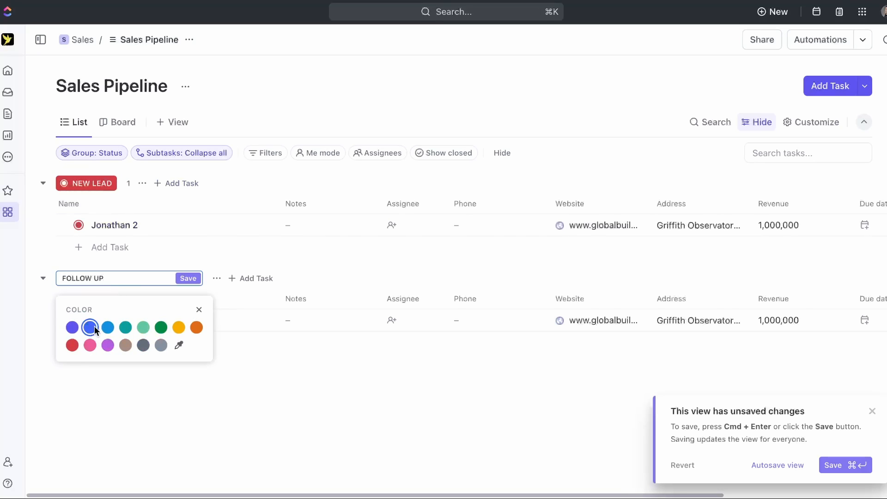
{"action": "left_click", "coordinate": [187, 278]}
{"action": "left_click", "coordinate": [188, 279]}
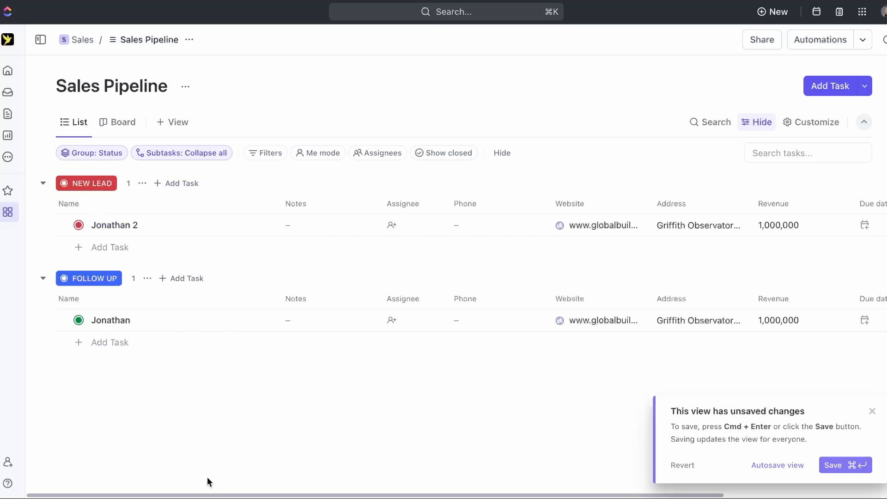
{"action": "left_click", "coordinate": [119, 127]}
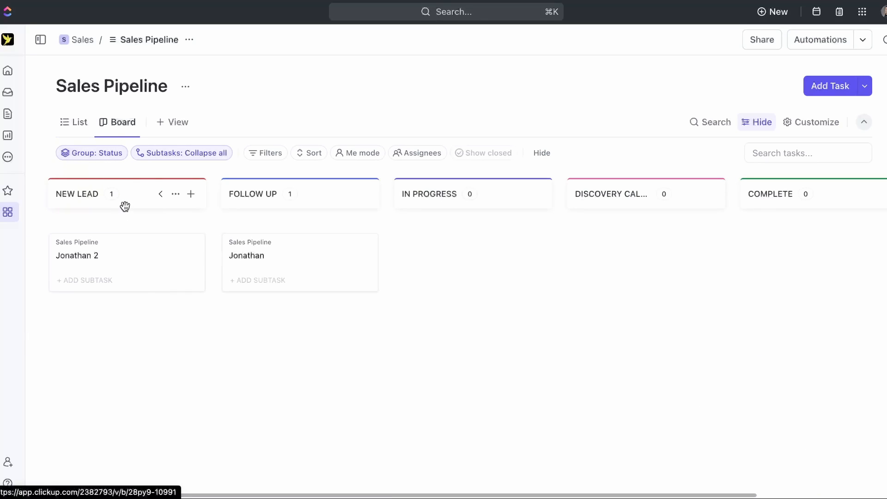
- Drag Jonathan 2 into the FOLLOW UP column and Jonathan into NEW LEAD
{"action": "left_click_drag", "start_coordinate": [130, 259], "coordinate": [306, 287]}
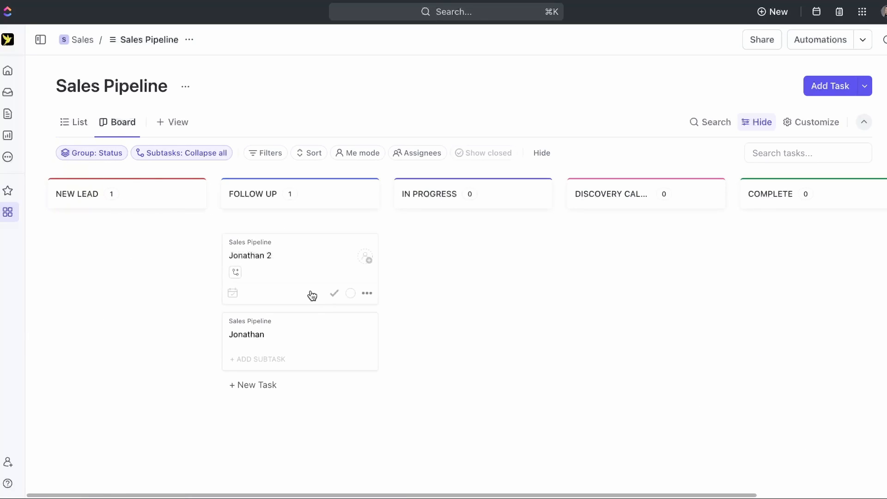
{"action": "left_click_drag", "start_coordinate": [317, 347], "coordinate": [157, 266]}
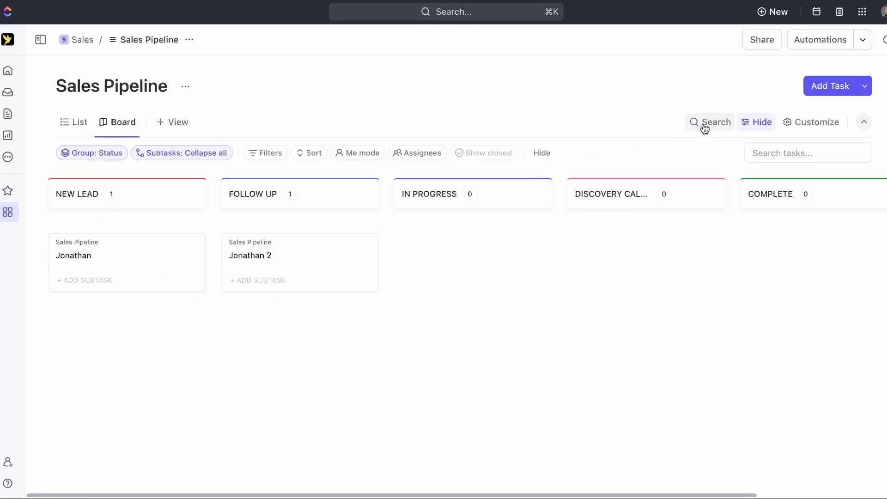
- Show the Phone, Website, Address, Revenue, Email and Notes custom fields on board cards
{"action": "left_click", "coordinate": [802, 126]}
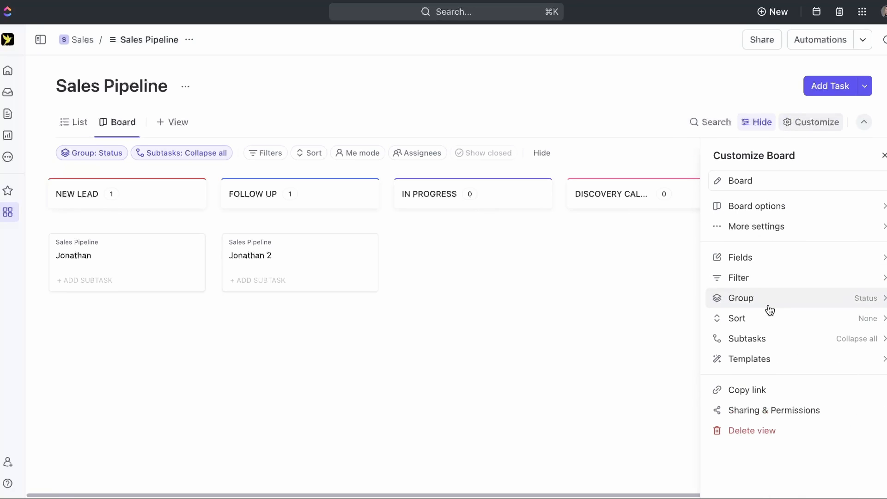
{"action": "left_click", "coordinate": [786, 262]}
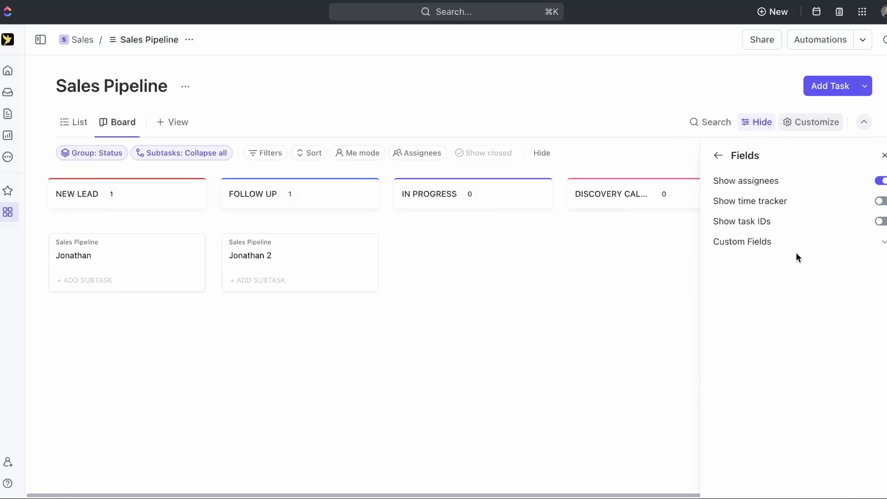
{"action": "left_click", "coordinate": [832, 250]}
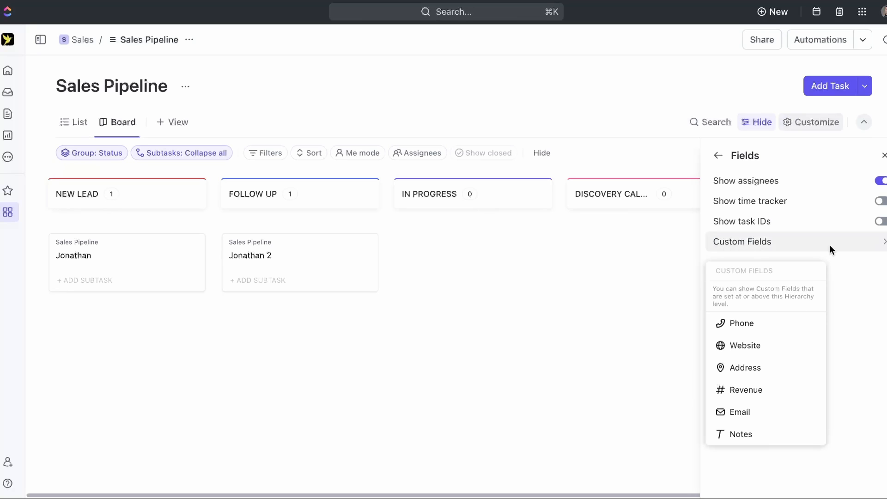
{"action": "left_click", "coordinate": [760, 325]}
{"action": "left_click", "coordinate": [753, 346]}
{"action": "left_click", "coordinate": [755, 368]}
{"action": "left_click", "coordinate": [754, 390]}
{"action": "left_click", "coordinate": [749, 410]}
{"action": "left_click", "coordinate": [746, 434]}
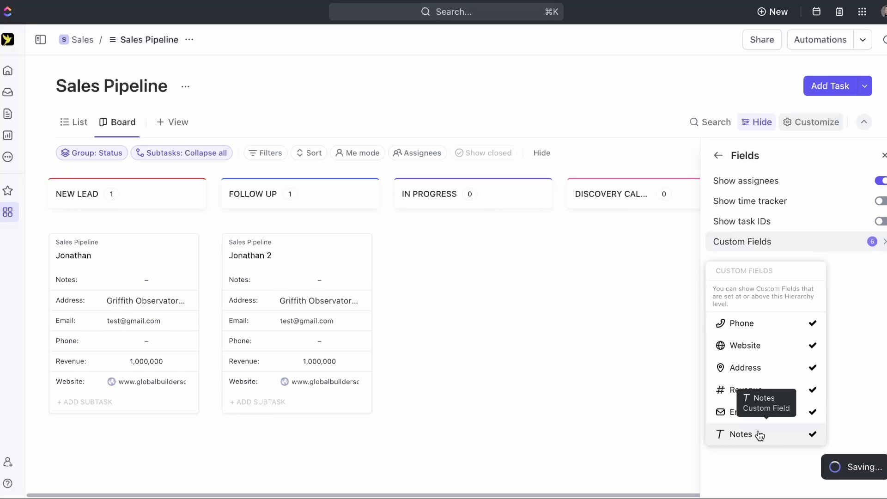
{"action": "left_click", "coordinate": [494, 318]}
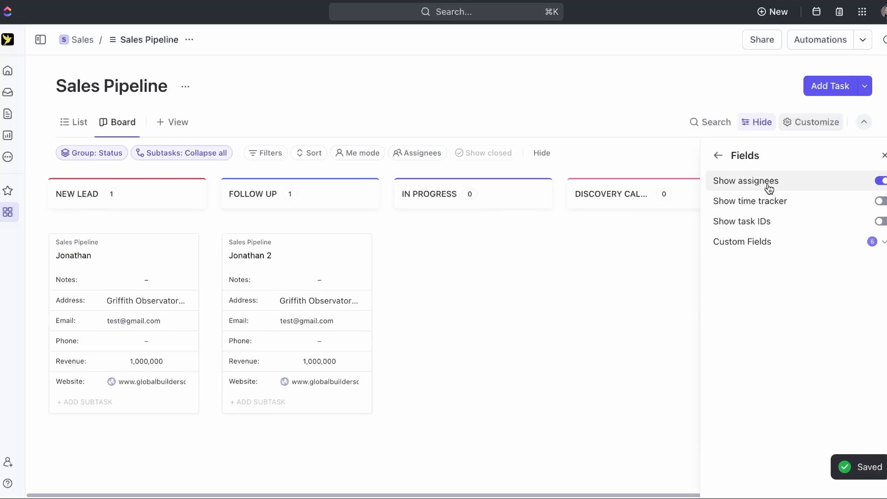
{"action": "left_click", "coordinate": [715, 157]}
{"action": "left_click", "coordinate": [427, 285]}
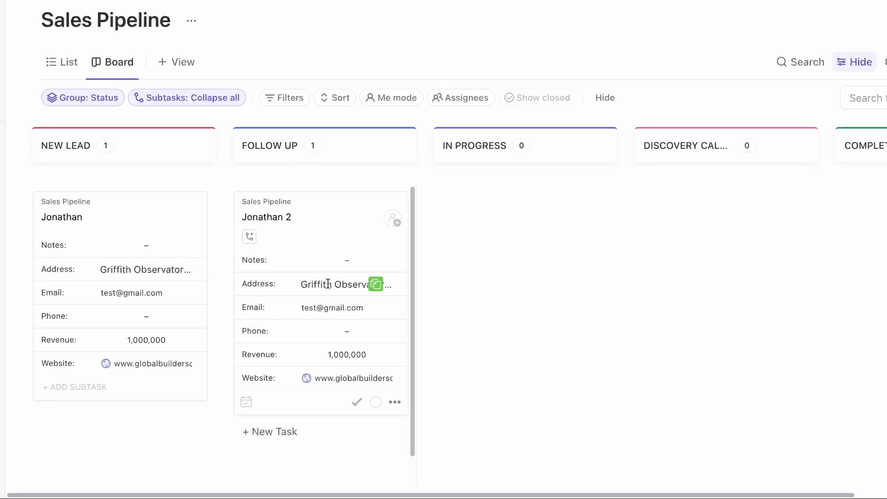
- Replace Jonathan 2's Address with the suggested Los Angeles autocomplete address
{"action": "key", "text": "BackSpace"}
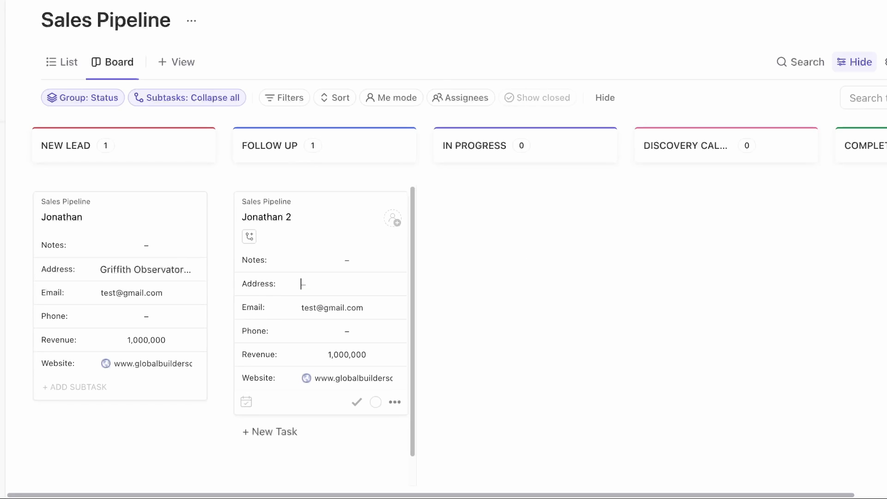
{"action": "key", "text": "ctrl+v"}
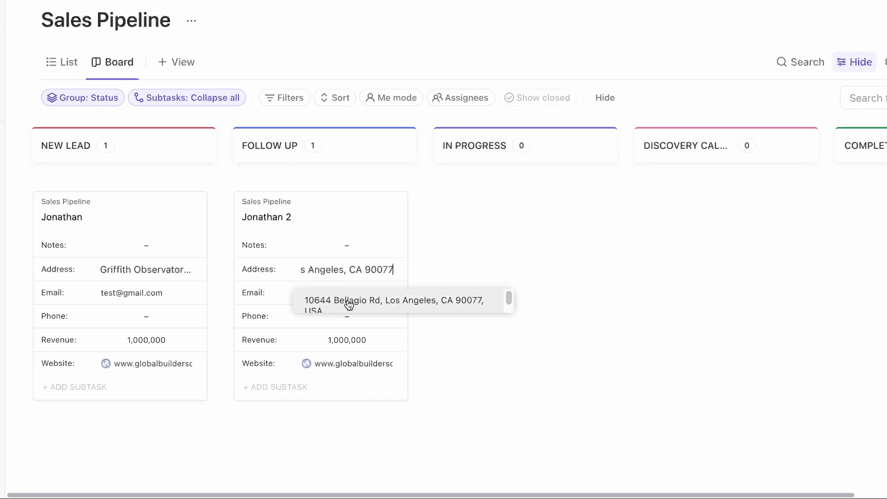
{"action": "left_click", "coordinate": [360, 305]}
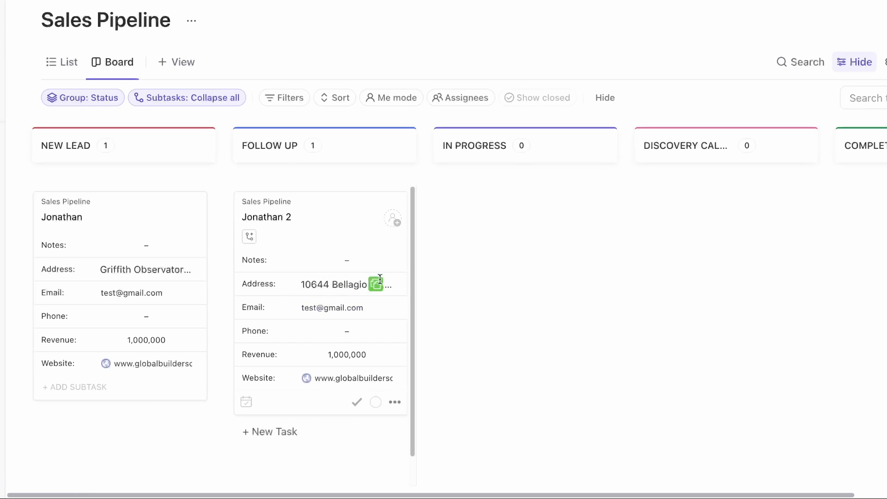
{"action": "left_click", "coordinate": [563, 257]}
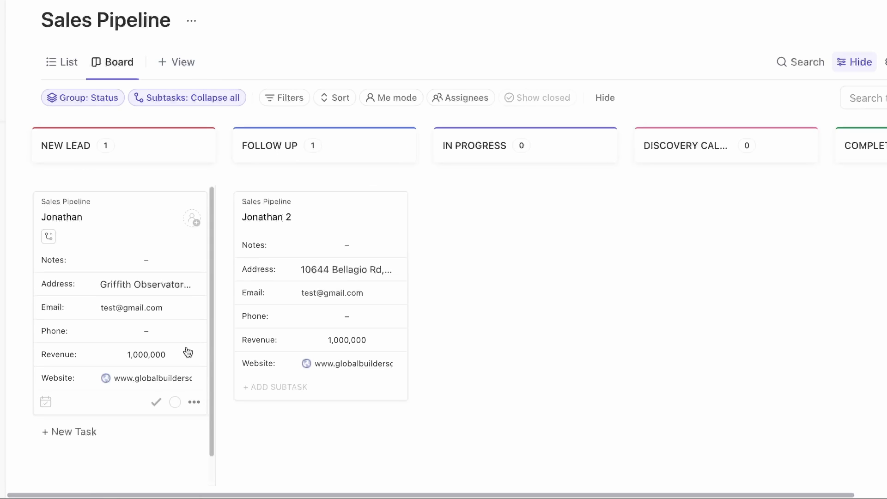
- Add a Map view that plots tasks using the Address field as location
{"action": "left_click", "coordinate": [180, 63]}
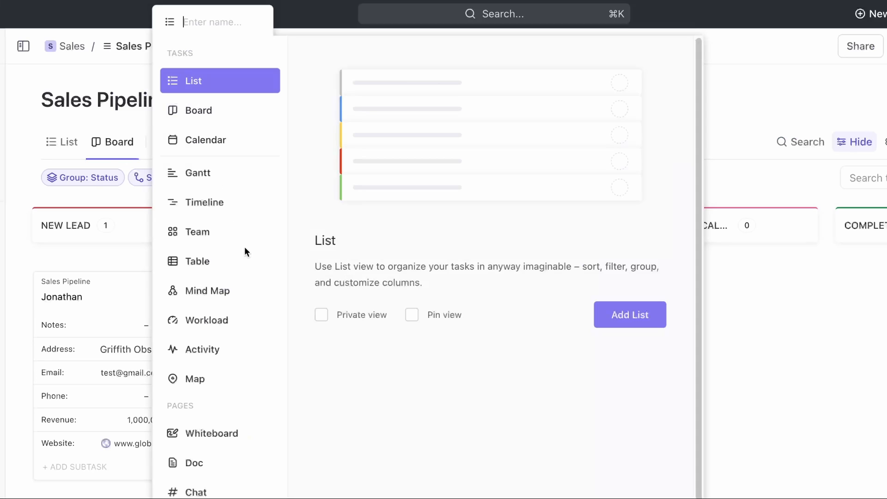
{"action": "scroll", "coordinate": [206, 367], "scroll_direction": "down", "scroll_amount": 1}
{"action": "left_click", "coordinate": [206, 364]}
{"action": "left_click", "coordinate": [633, 300]}
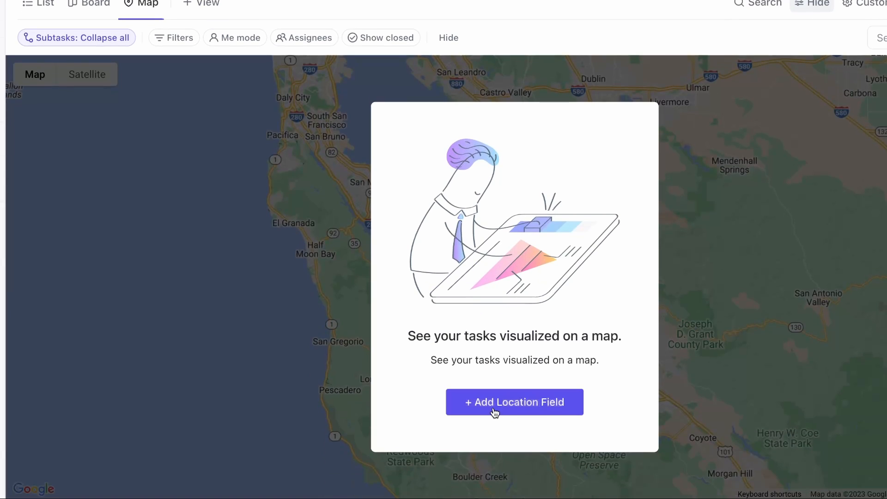
{"action": "left_click", "coordinate": [494, 411]}
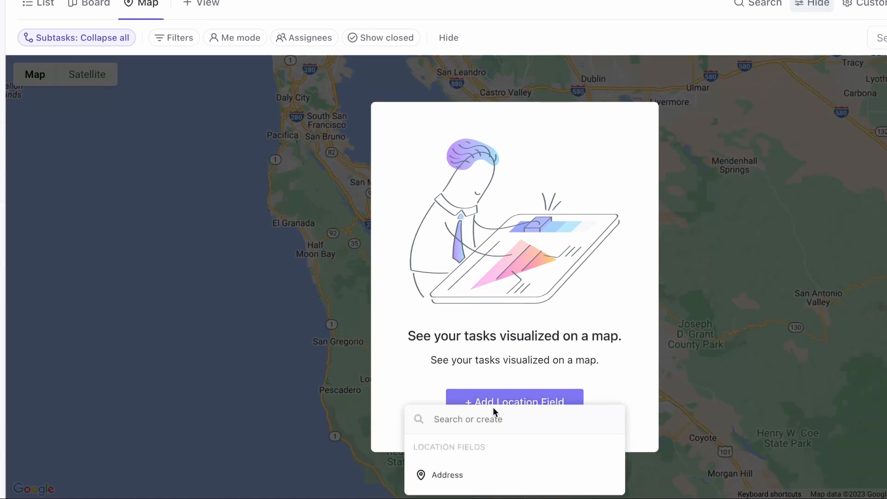
{"action": "left_click", "coordinate": [449, 474]}
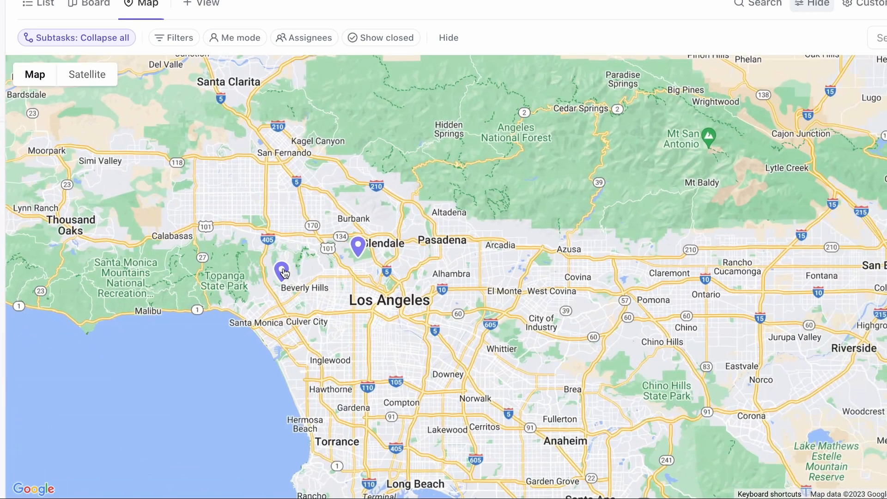
- Preview the Jonathan 2 and Jonathan tasks from their Beverly Hills and Glendale pins
{"action": "left_click", "coordinate": [283, 272]}
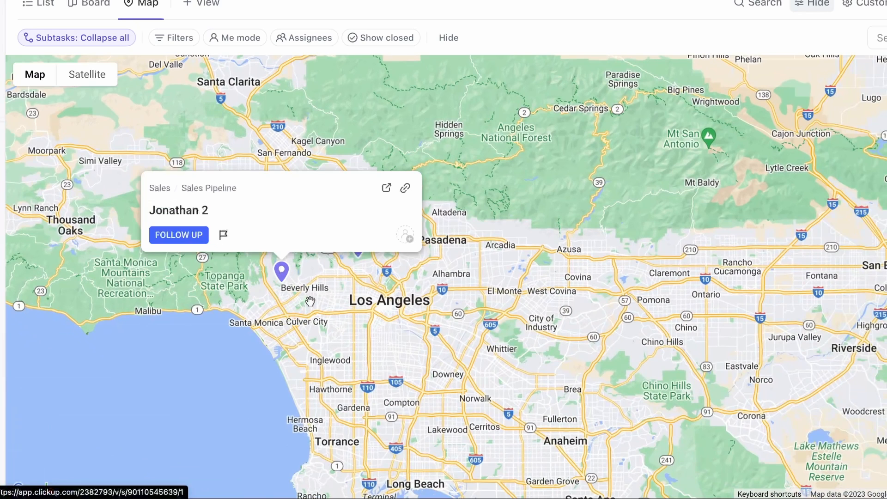
{"action": "left_click", "coordinate": [398, 260]}
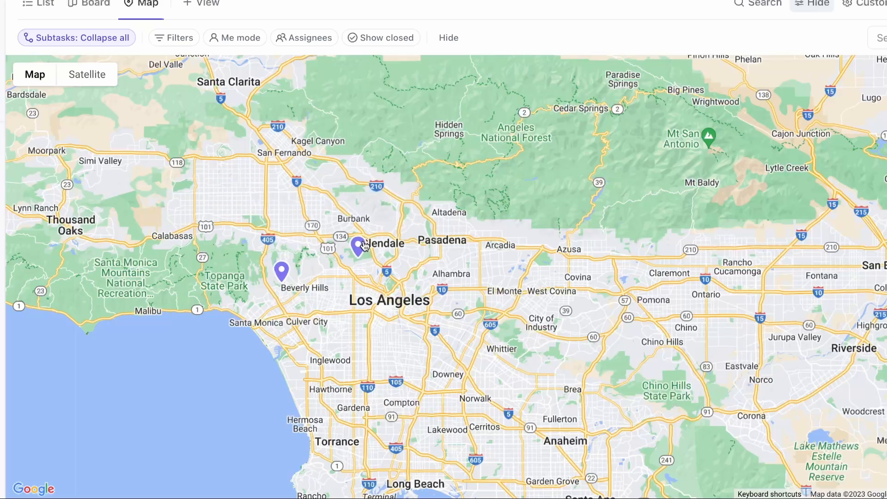
{"action": "left_click", "coordinate": [365, 246]}
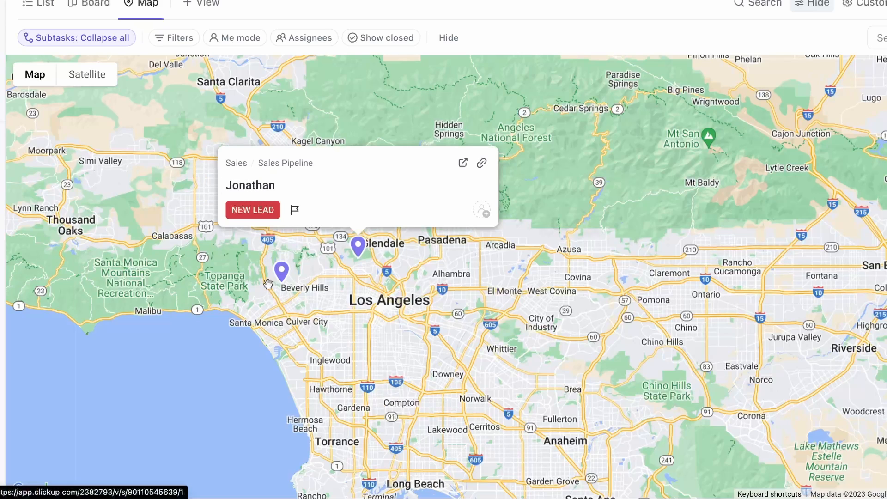
{"action": "left_click", "coordinate": [280, 273]}
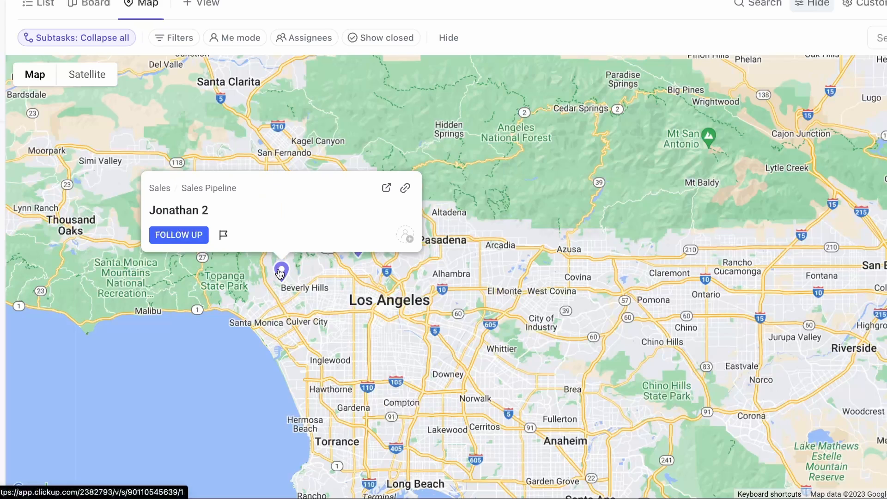
{"action": "left_click", "coordinate": [358, 247]}
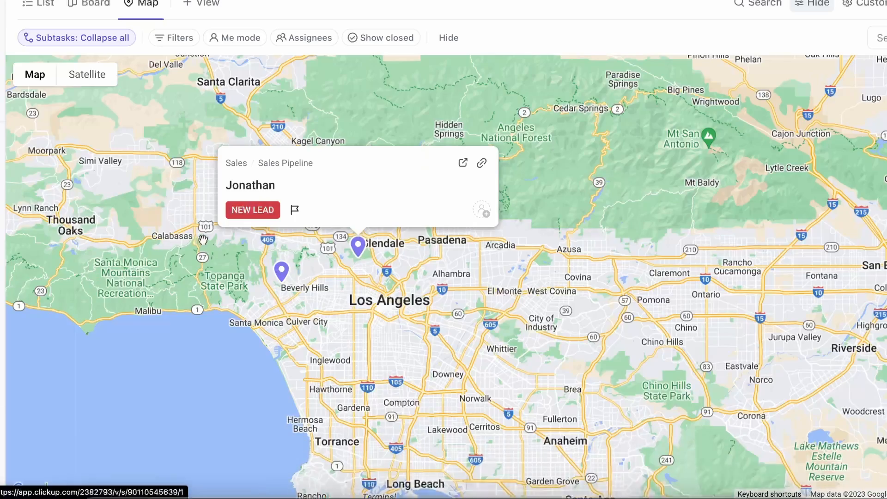
{"action": "scroll", "coordinate": [481, 262], "scroll_direction": "up", "scroll_amount": 4}
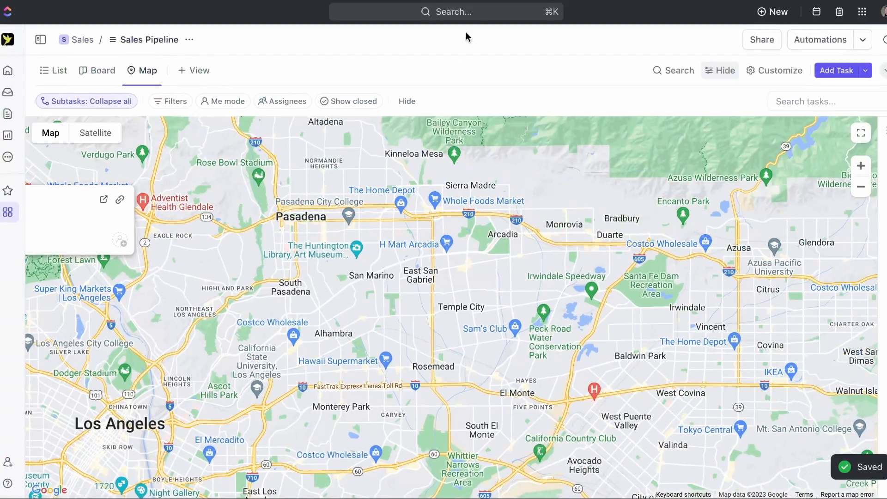
- Switch the Sales Pipeline back to the grouped List view
{"action": "left_click", "coordinate": [111, 69]}
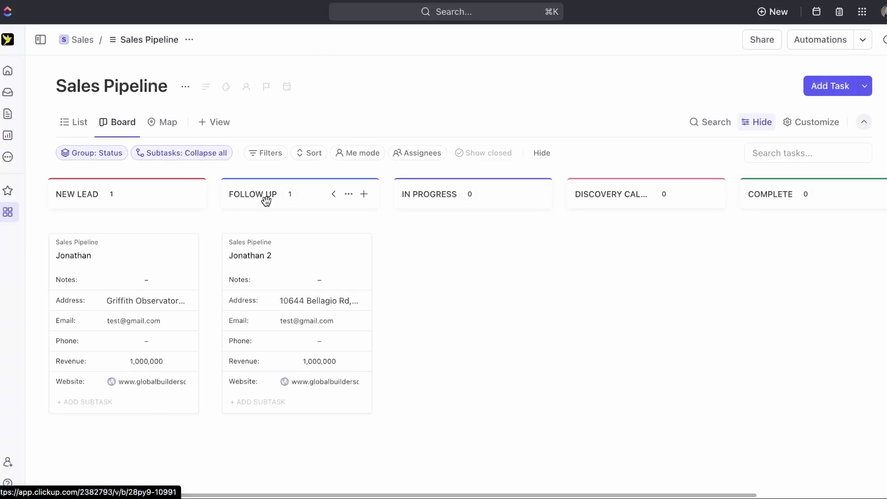
{"action": "left_click", "coordinate": [162, 122]}
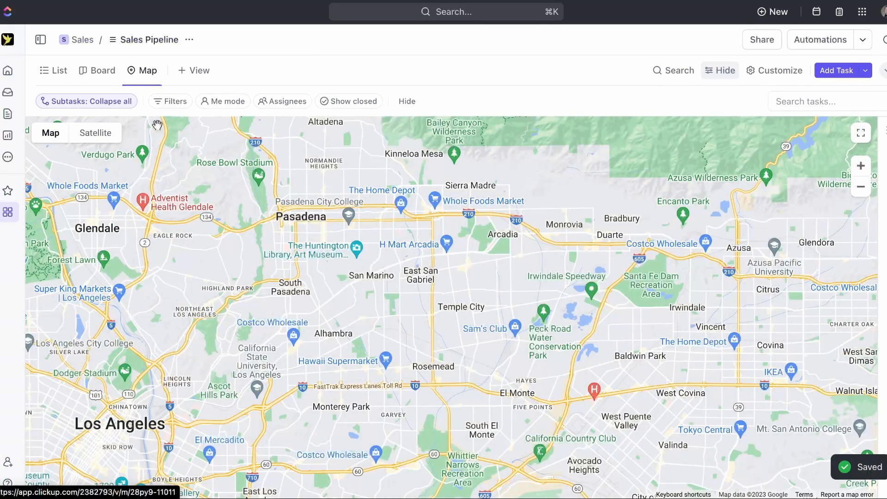
{"action": "left_click", "coordinate": [56, 70]}
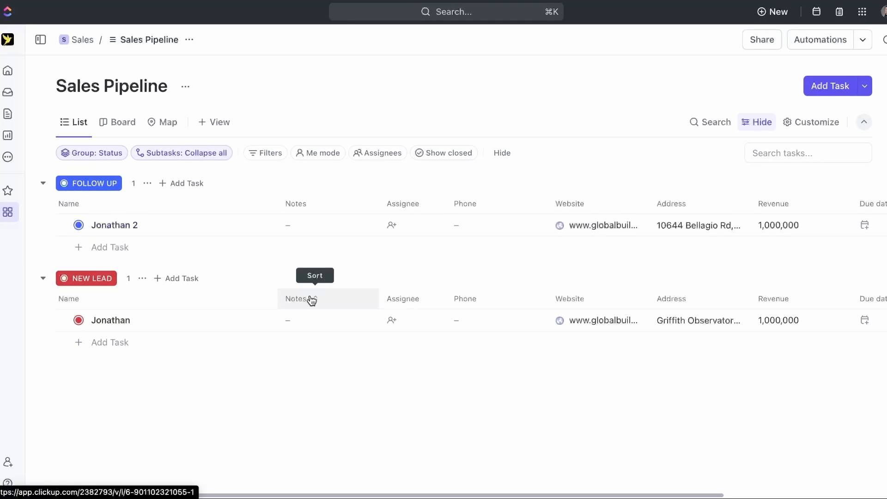
{"action": "scroll", "coordinate": [310, 300], "scroll_direction": "right", "scroll_amount": 3}
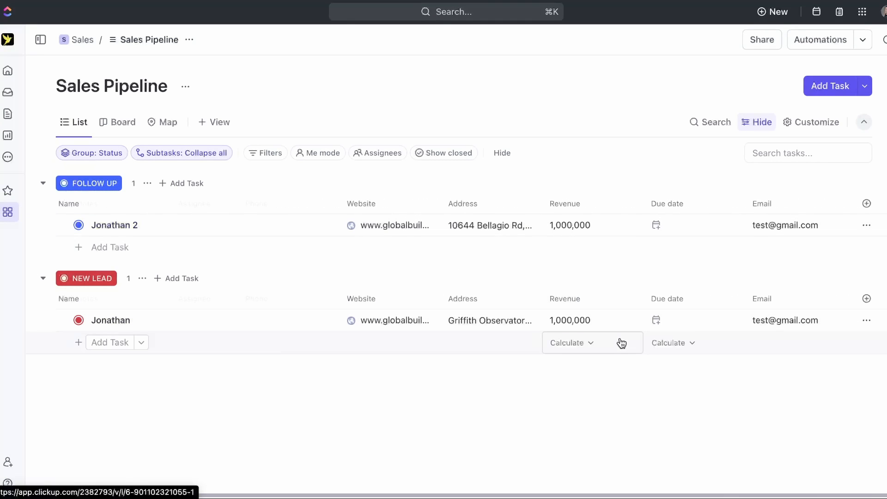
{"action": "left_click", "coordinate": [79, 123]}
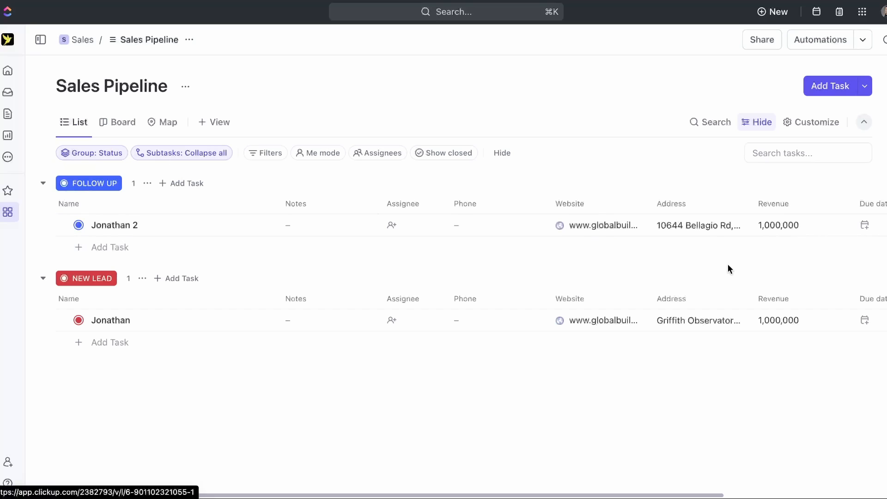
{"action": "scroll", "coordinate": [701, 241], "scroll_direction": "right", "scroll_amount": 5}
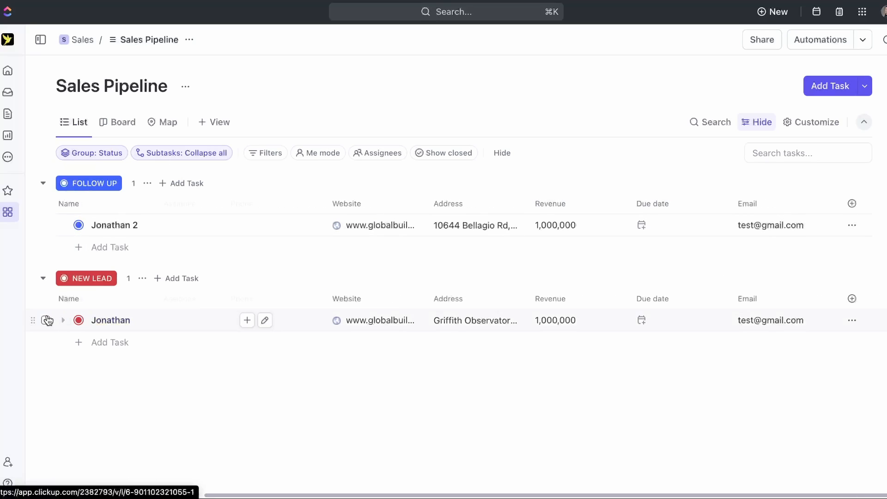
- Duplicate the Jonathan task into Sales > Sales Pipeline
{"action": "left_click", "coordinate": [45, 320]}
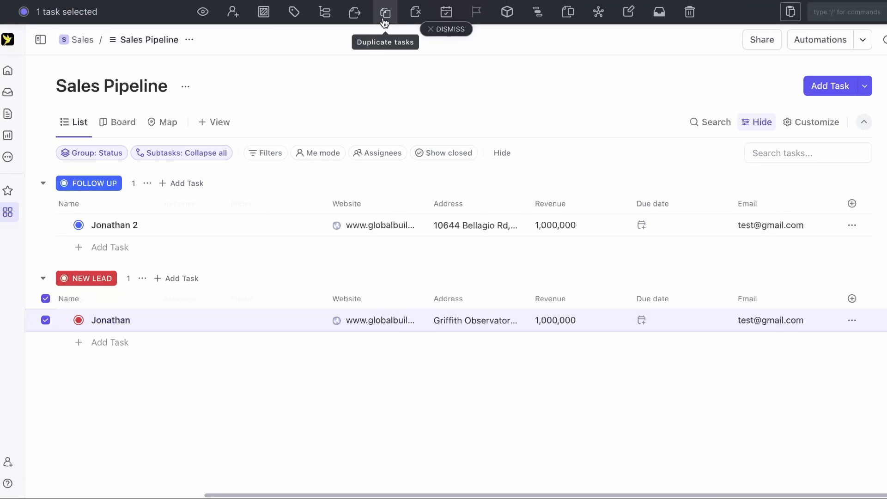
{"action": "left_click", "coordinate": [384, 15]}
{"action": "left_click", "coordinate": [453, 188]}
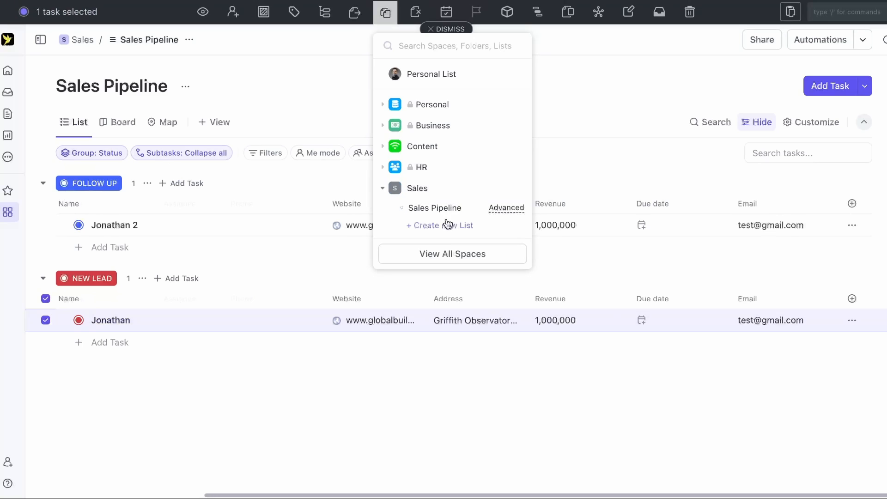
{"action": "left_click", "coordinate": [451, 208]}
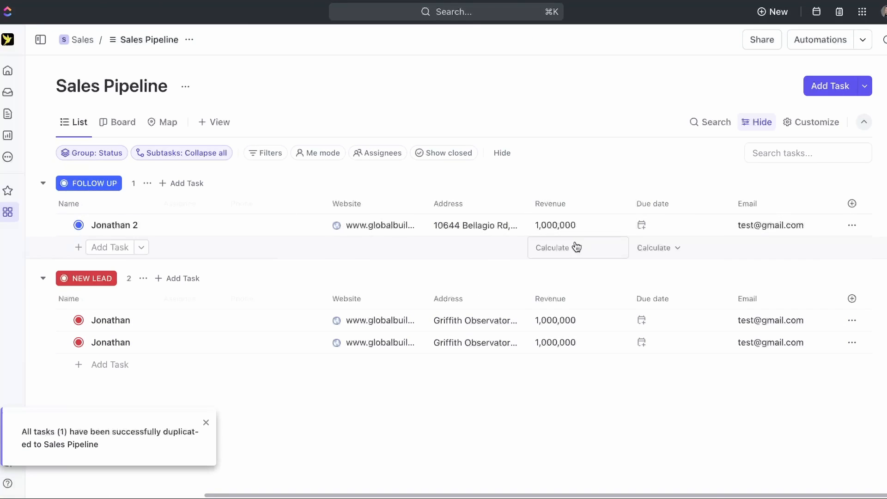
- Add a Sum calculation to the Revenue column to total each status group
{"action": "left_click", "coordinate": [564, 253]}
{"action": "left_click", "coordinate": [578, 309]}
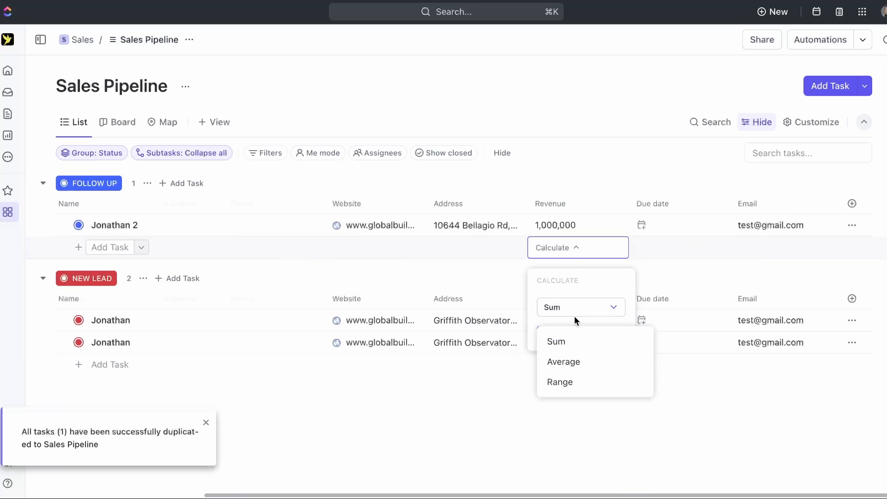
{"action": "left_click", "coordinate": [575, 345]}
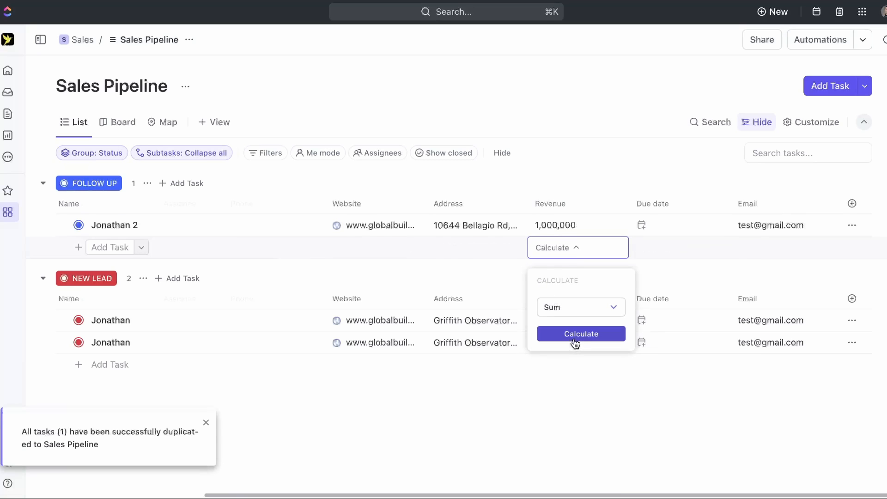
{"action": "left_click", "coordinate": [580, 334]}
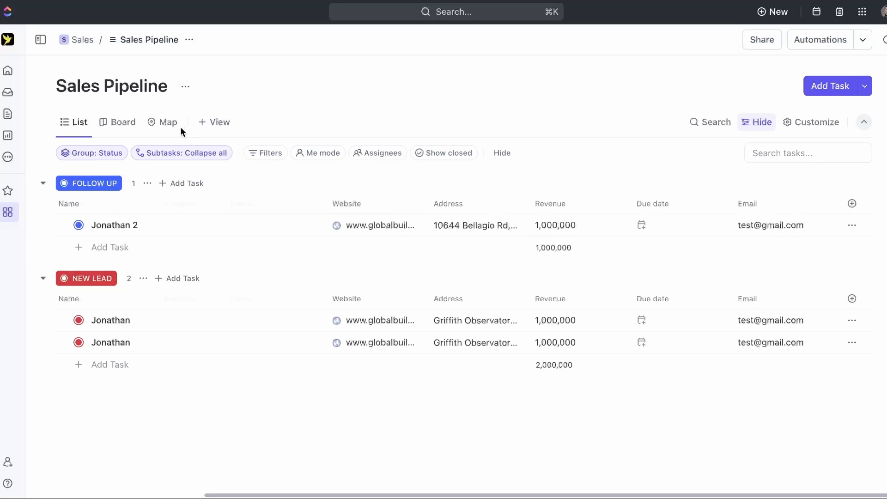
- Add a blank Form view to the Sales Pipeline, preview it in Viewing mode, then return to Editing
{"action": "left_click", "coordinate": [224, 127]}
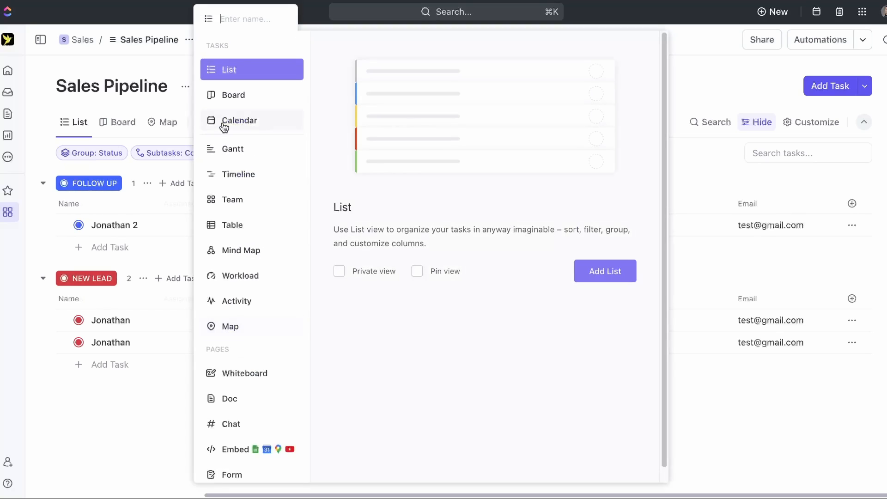
{"action": "scroll", "coordinate": [253, 371], "scroll_direction": "down", "scroll_amount": 1}
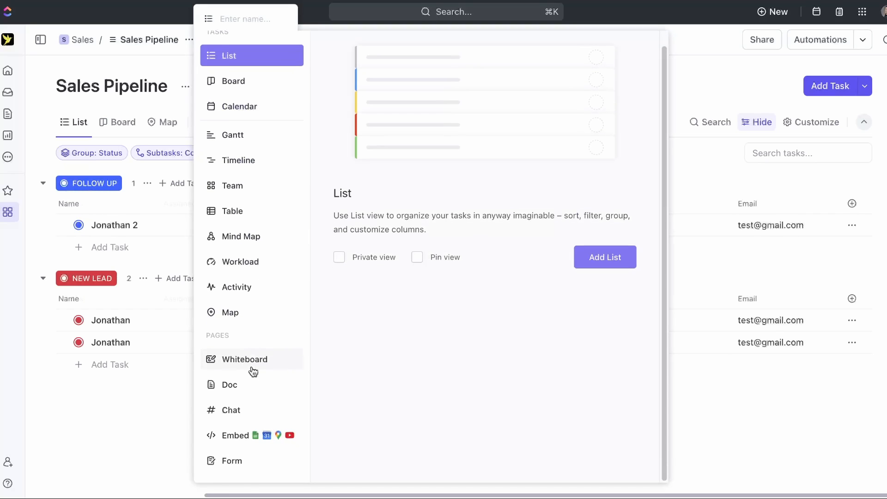
{"action": "left_click", "coordinate": [248, 462]}
{"action": "left_click", "coordinate": [612, 258]}
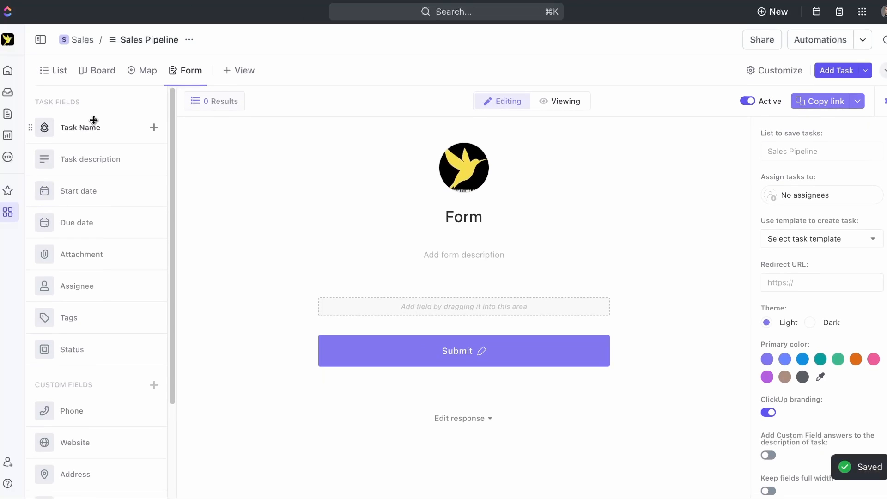
{"action": "scroll", "coordinate": [94, 120], "scroll_direction": "down", "scroll_amount": 3}
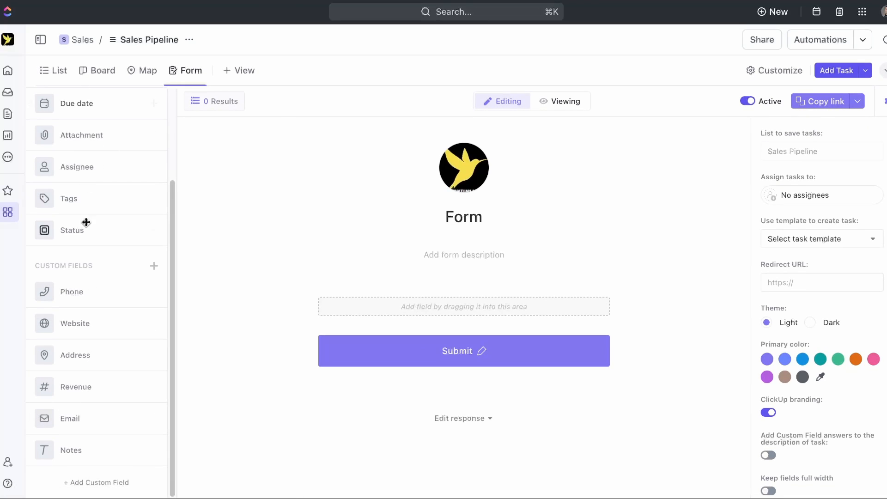
{"action": "scroll", "coordinate": [79, 301], "scroll_direction": "up", "scroll_amount": 3}
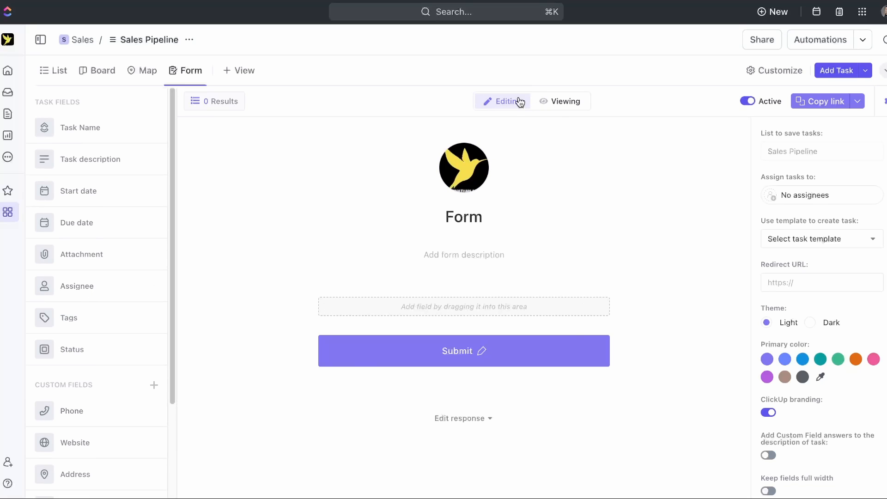
{"action": "left_click", "coordinate": [548, 101]}
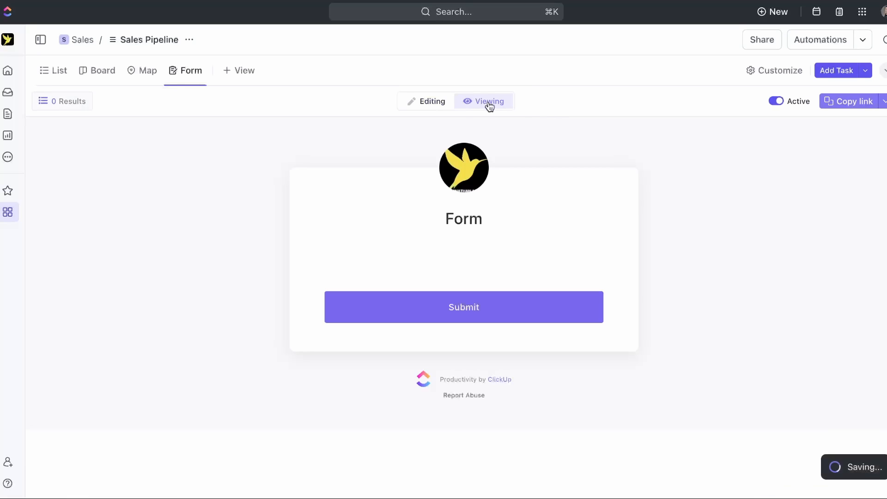
{"action": "left_click", "coordinate": [431, 101]}
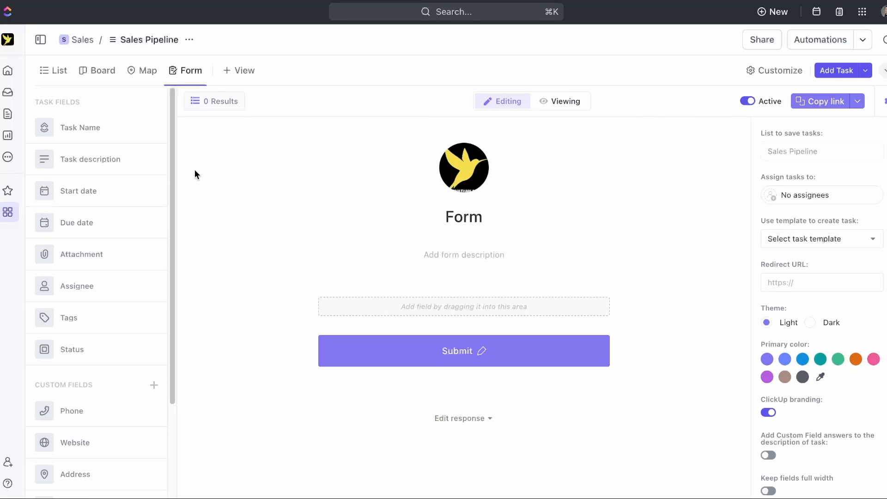
- Add the Task Name field to the form and retitle the question 'First Name'
{"action": "left_click_drag", "start_coordinate": [85, 126], "coordinate": [415, 303]}
{"action": "left_click", "coordinate": [389, 311]}
{"action": "key", "text": "super+a"}
{"action": "key", "text": "BackSpace"}
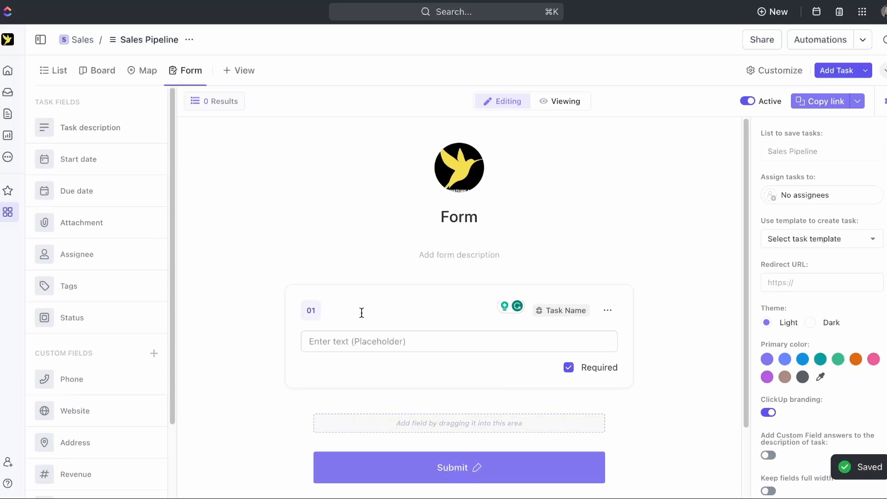
{"action": "type", "text": "First Name"}
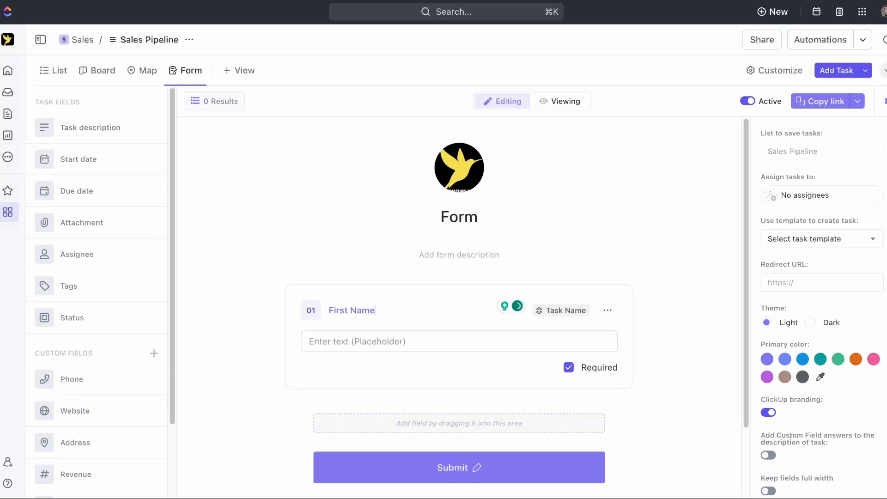
{"action": "left_click", "coordinate": [352, 285]}
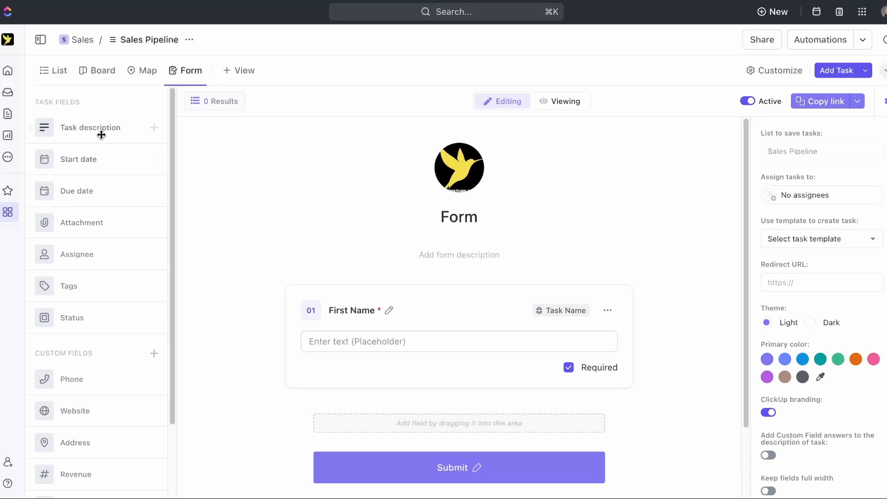
- Add the Phone and Email fields below First Name in the form
{"action": "scroll", "coordinate": [89, 314], "scroll_direction": "down", "scroll_amount": 2}
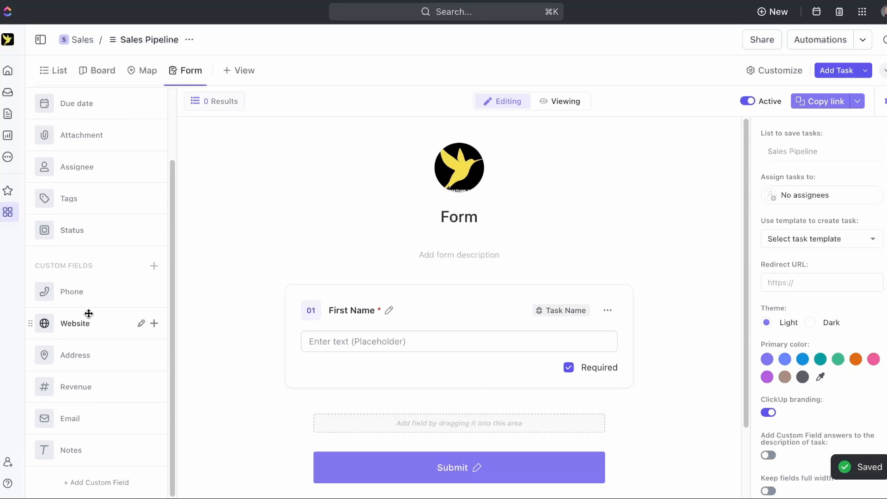
{"action": "left_click_drag", "start_coordinate": [87, 295], "coordinate": [371, 400]}
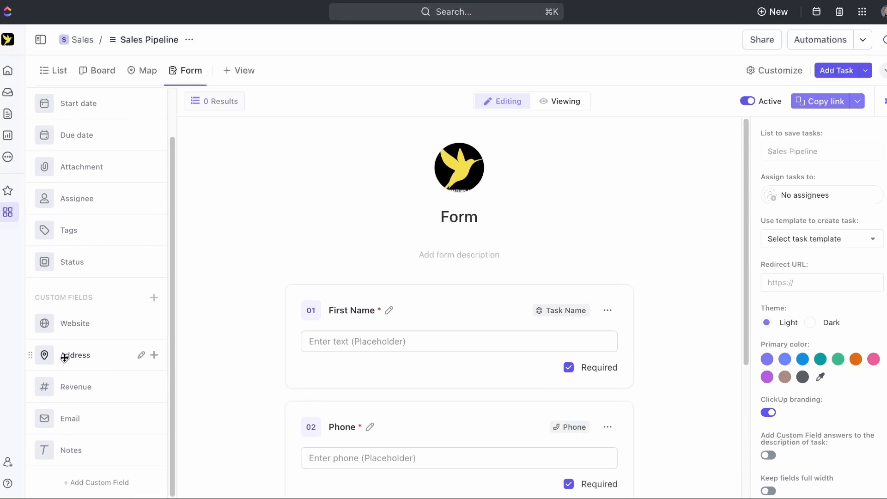
{"action": "left_click_drag", "start_coordinate": [89, 420], "coordinate": [393, 376]}
{"action": "scroll", "coordinate": [376, 254], "scroll_direction": "up", "scroll_amount": 2}
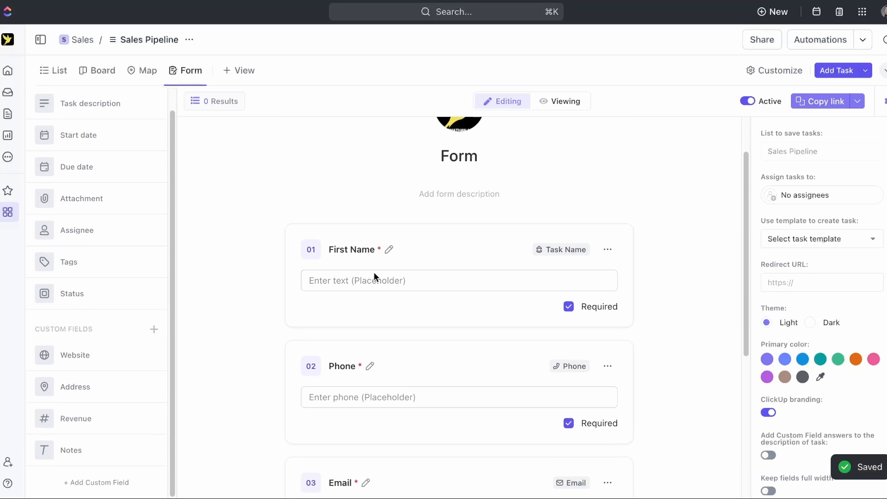
{"action": "scroll", "coordinate": [373, 356], "scroll_direction": "down", "scroll_amount": 5}
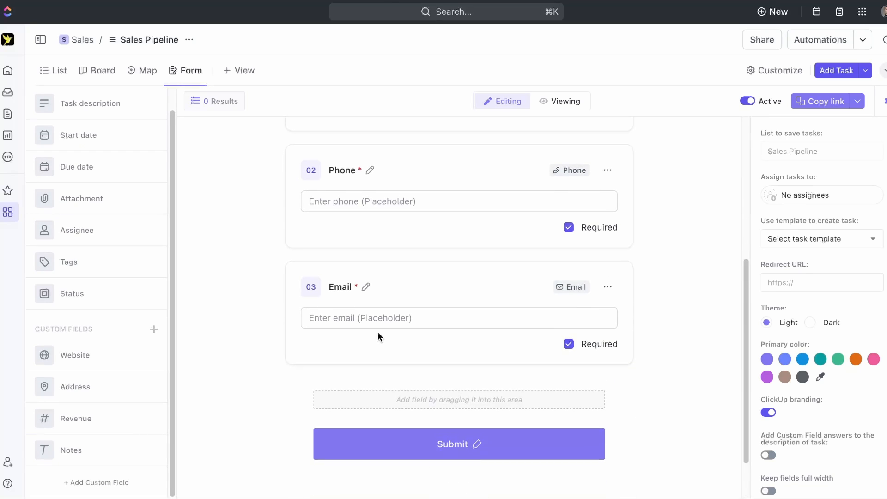
{"action": "scroll", "coordinate": [416, 392], "scroll_direction": "down", "scroll_amount": 2}
{"action": "left_click", "coordinate": [483, 450]}
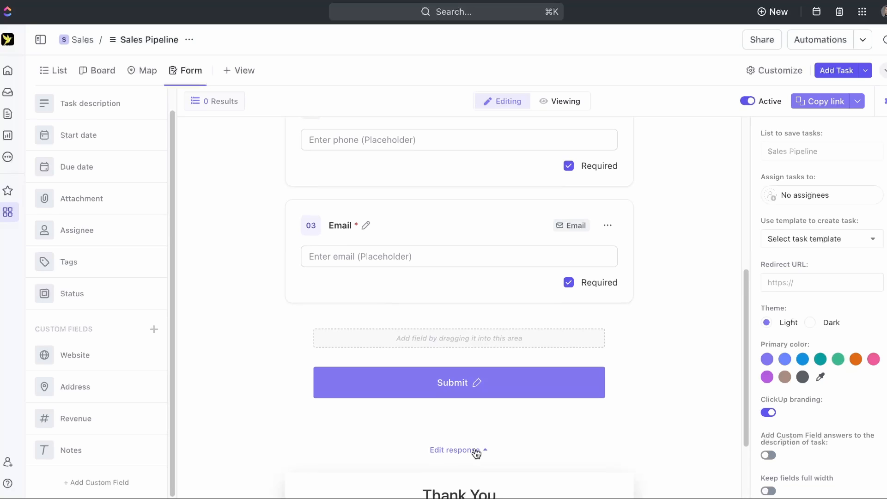
- Review the form settings and close the task template picker without choosing a template
{"action": "scroll", "coordinate": [476, 453], "scroll_direction": "down", "scroll_amount": 3}
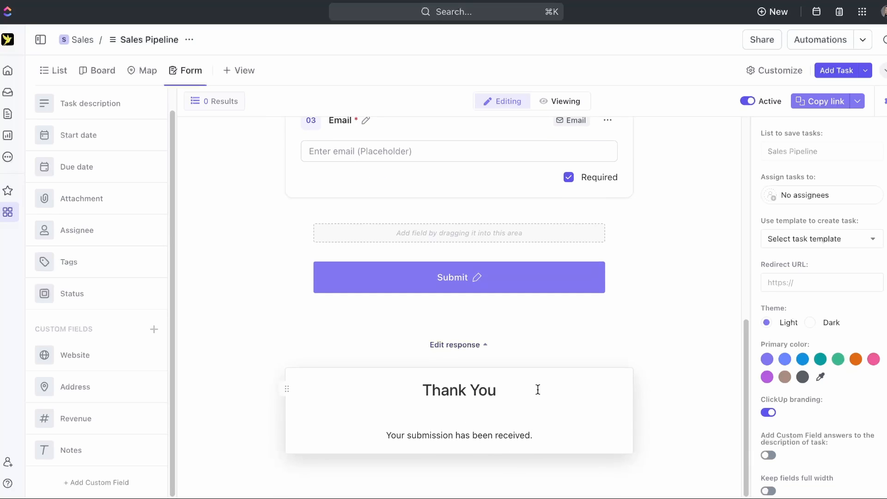
{"action": "scroll", "coordinate": [537, 389], "scroll_direction": "up", "scroll_amount": 1}
{"action": "scroll", "coordinate": [805, 387], "scroll_direction": "down", "scroll_amount": 3}
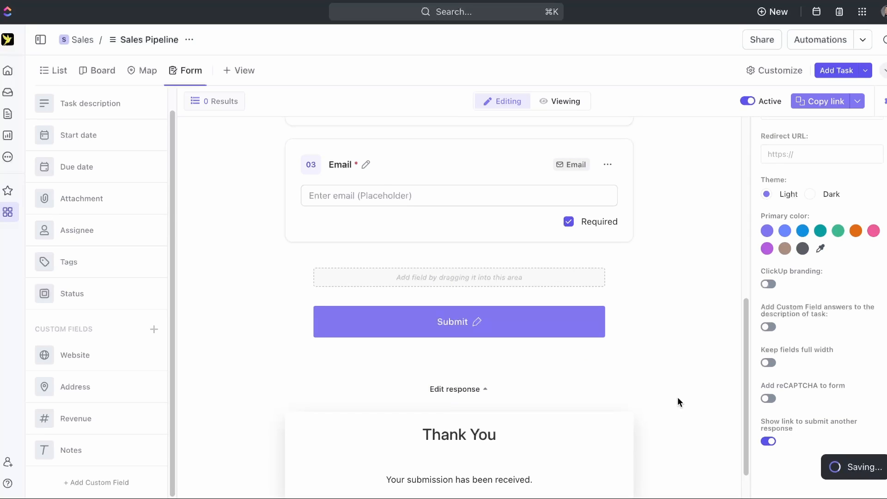
{"action": "scroll", "coordinate": [667, 384], "scroll_direction": "up", "scroll_amount": 3}
{"action": "scroll", "coordinate": [786, 412], "scroll_direction": "up", "scroll_amount": 3}
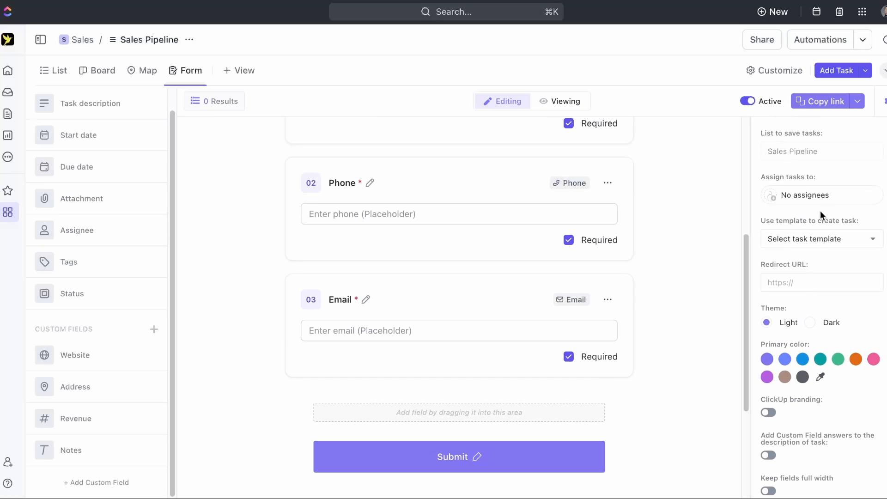
{"action": "left_click", "coordinate": [827, 245]}
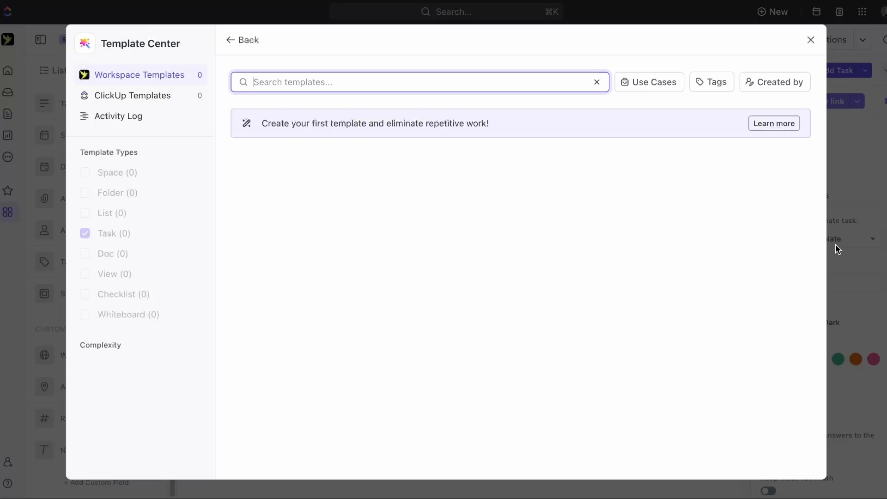
{"action": "left_click", "coordinate": [811, 40]}
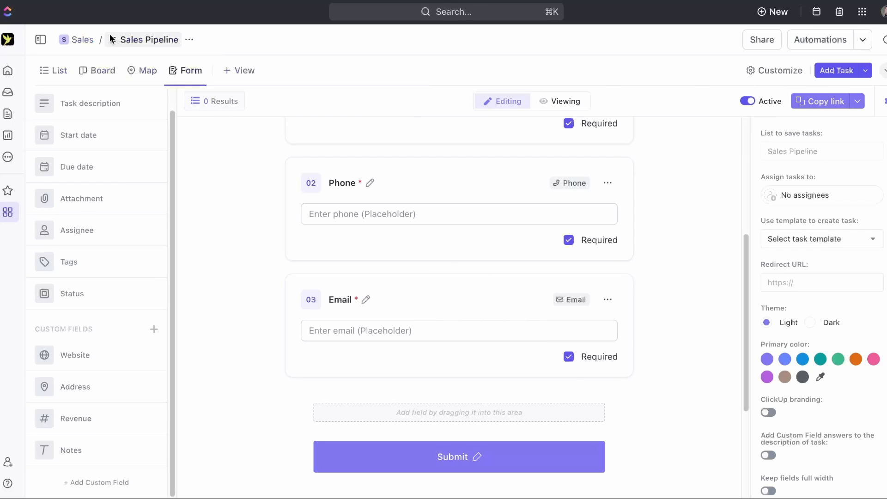
- Title the form 'New Clients' with the description 'Enter Your name and email and we will send you a gift.'
{"action": "scroll", "coordinate": [575, 310], "scroll_direction": "up", "scroll_amount": 5}
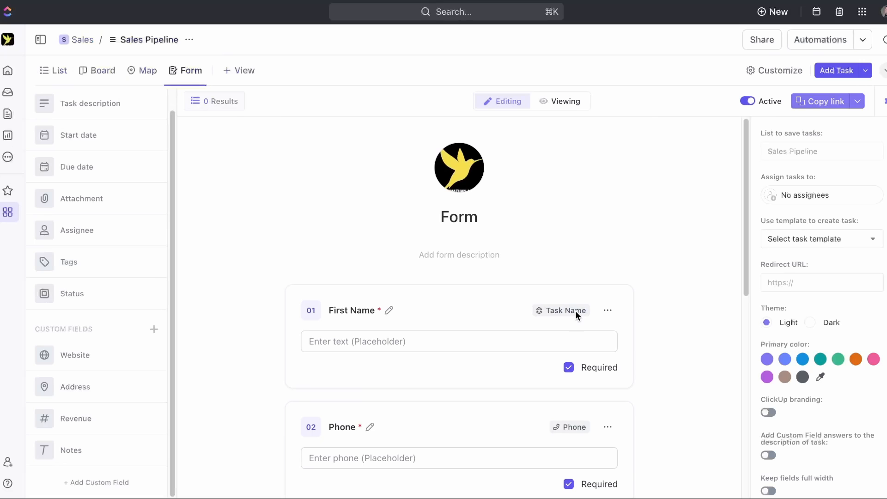
{"action": "scroll", "coordinate": [576, 311], "scroll_direction": "down", "scroll_amount": 1}
{"action": "left_click", "coordinate": [490, 213]}
{"action": "key", "text": "ctrl+a"}
{"action": "key", "text": "BackSpace"}
{"action": "type", "text": "New Clients"}
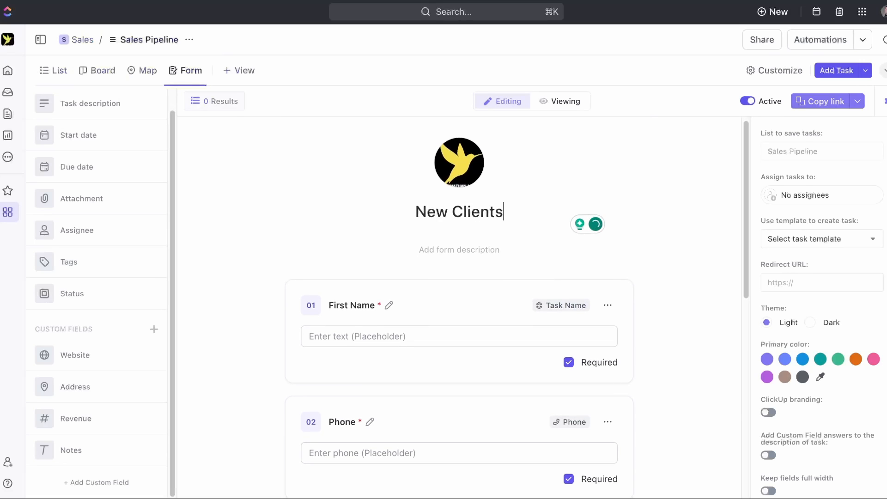
{"action": "left_click", "coordinate": [453, 244]}
{"action": "type", "text": "Enter"}
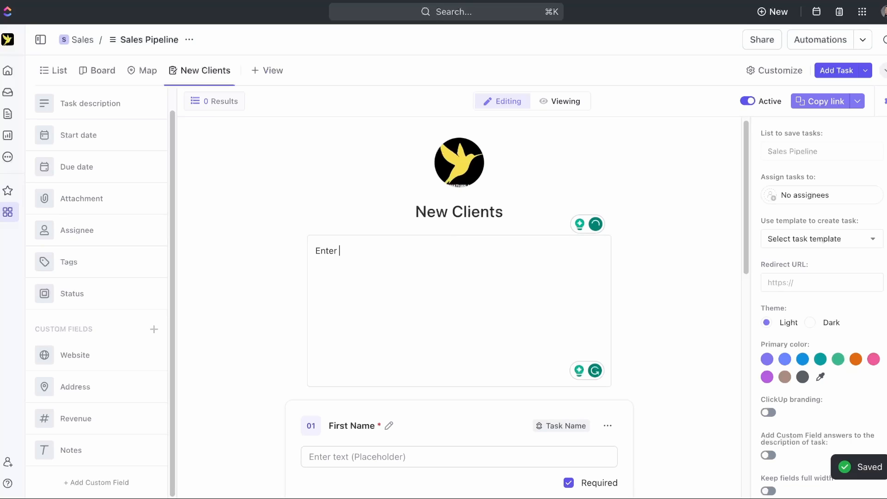
{"action": "type", "text": " Your name and email and we will send you a gift."}
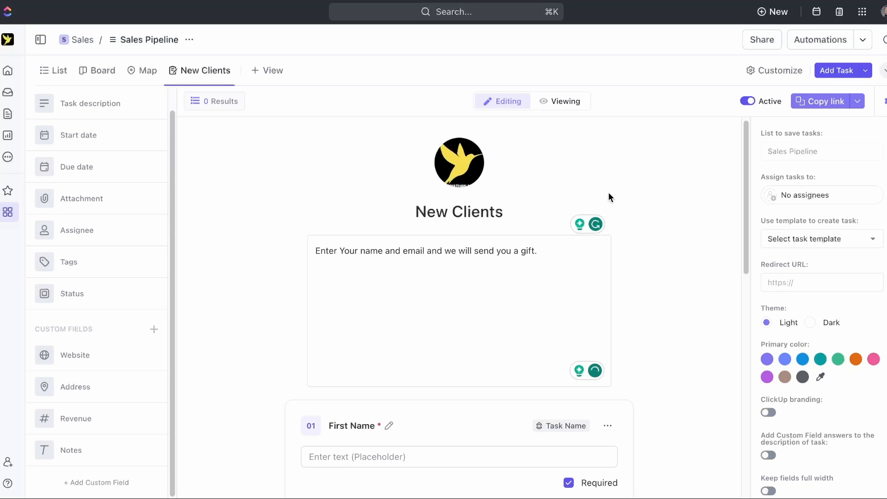
{"action": "left_click", "coordinate": [608, 192]}
- Preview the New Clients form as respondents see it and copy its shareable link
{"action": "scroll", "coordinate": [627, 177], "scroll_direction": "down", "scroll_amount": 3}
{"action": "scroll", "coordinate": [627, 176], "scroll_direction": "up", "scroll_amount": 3}
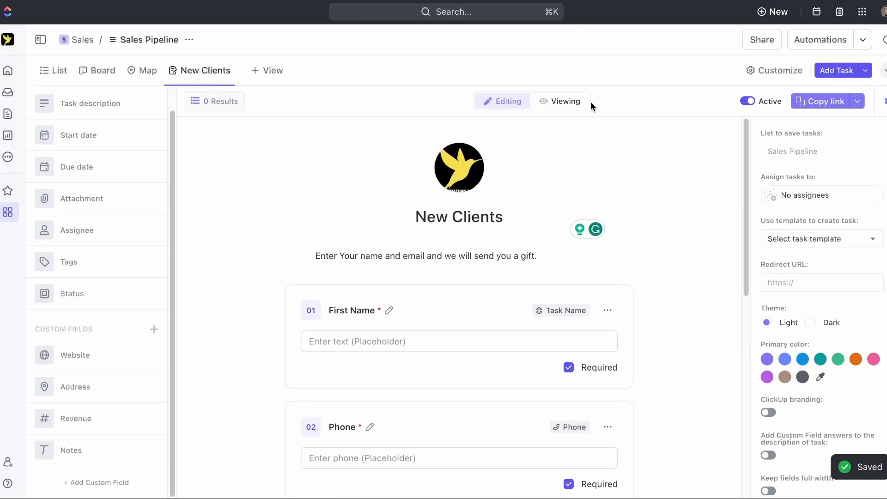
{"action": "left_click", "coordinate": [563, 105]}
{"action": "scroll", "coordinate": [520, 273], "scroll_direction": "down", "scroll_amount": 3}
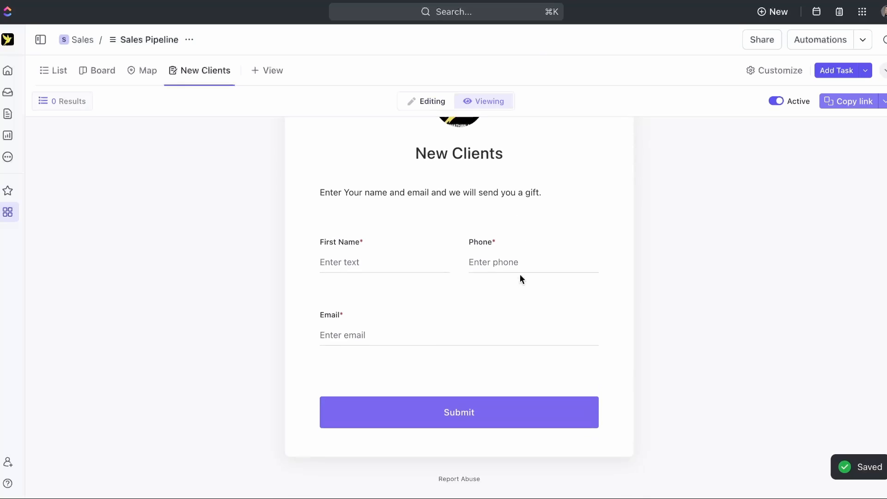
{"action": "scroll", "coordinate": [358, 260], "scroll_direction": "up", "scroll_amount": 3}
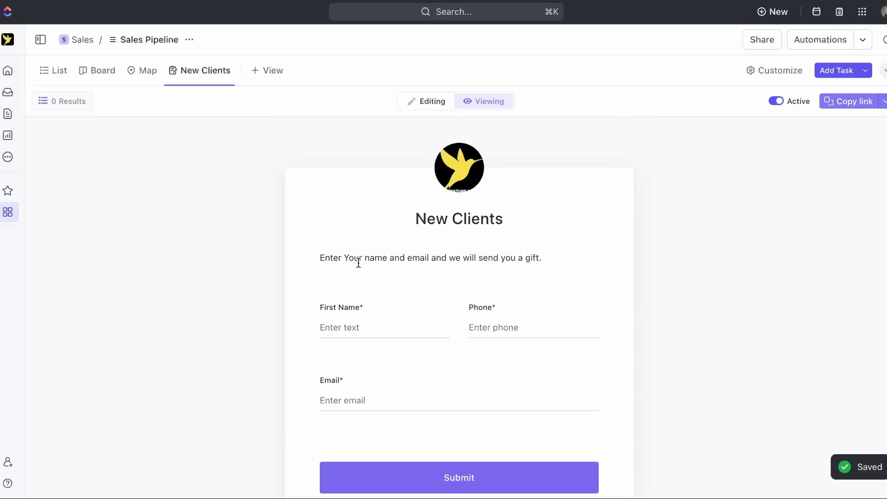
{"action": "left_click", "coordinate": [866, 106]}
- Open the copied form link in a new browser tab, submit a test entry, then request another response
{"action": "key", "text": "super+t"}
{"action": "key", "text": "super+v"}
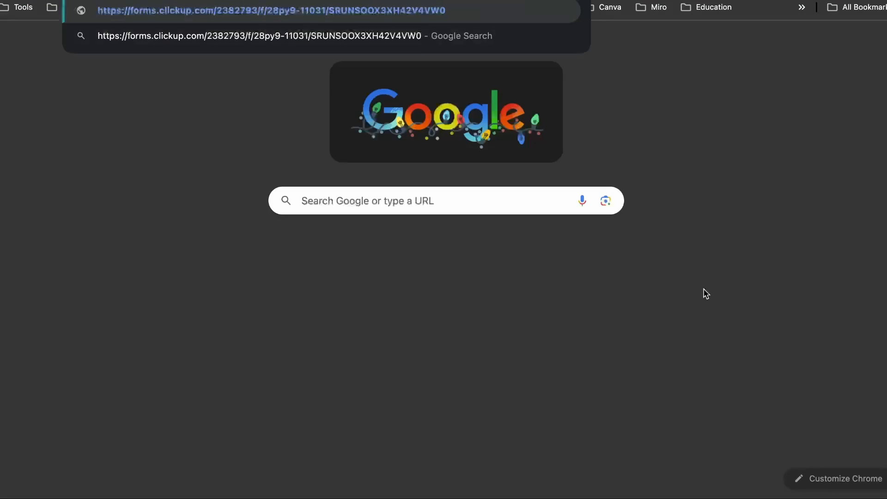
{"action": "key", "text": "Return"}
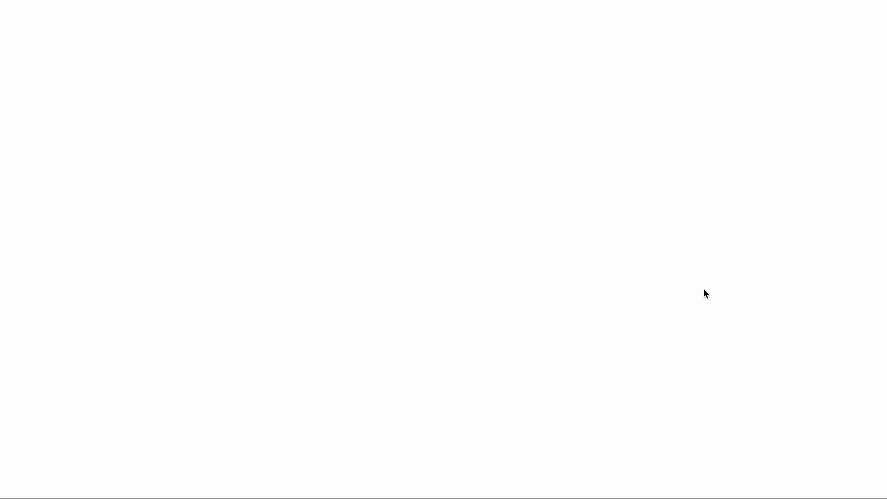
{"action": "left_click", "coordinate": [340, 214]}
{"action": "left_click", "coordinate": [461, 368]}
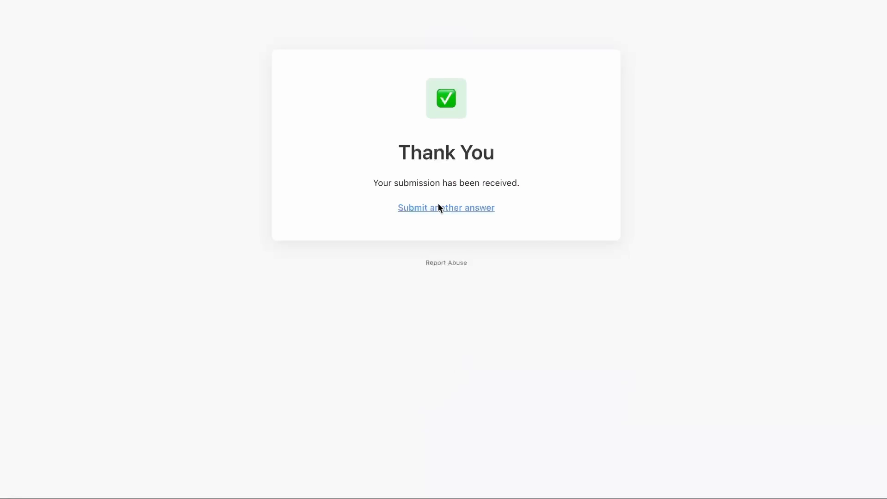
{"action": "left_click", "coordinate": [433, 208]}
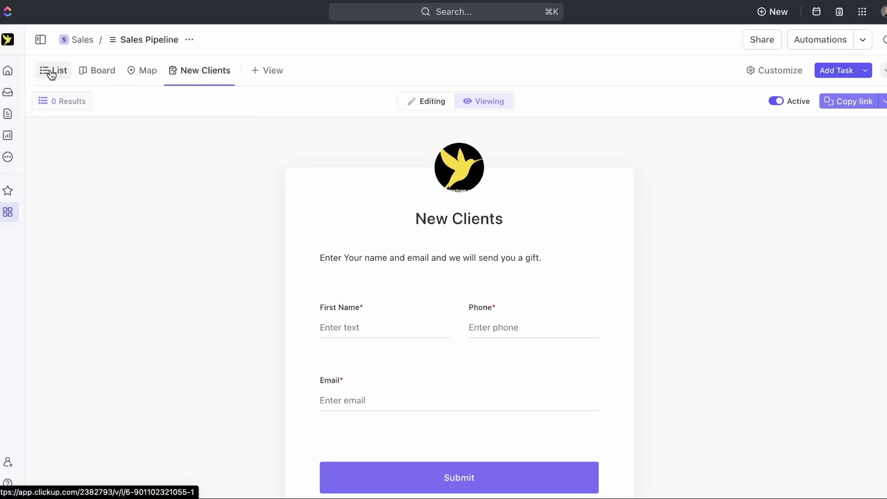
- Reload the Sales Pipeline list to show the new lead, with status groups reversed so NEW LEAD precedes FOLLOW UP
{"action": "left_click", "coordinate": [50, 72]}
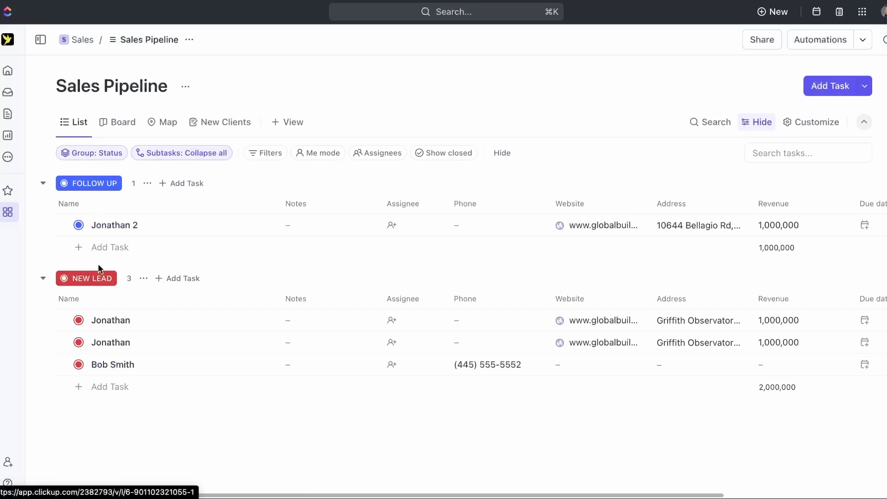
{"action": "key", "text": "super+r"}
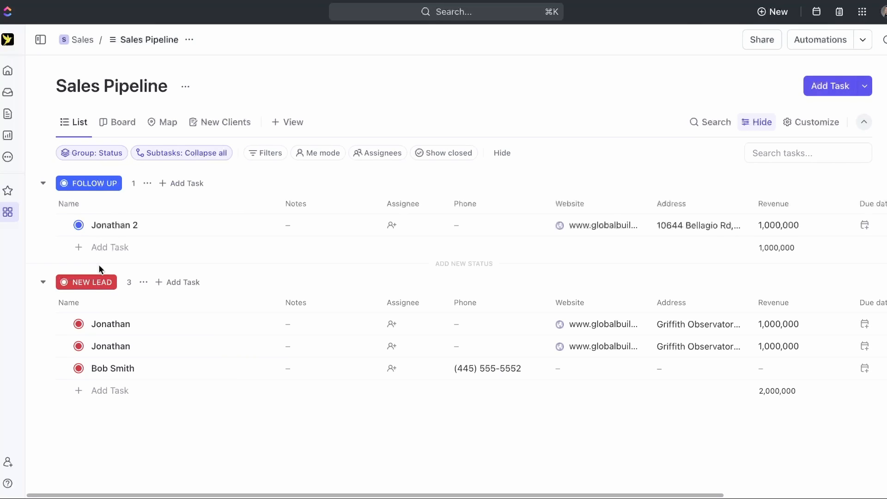
{"action": "left_click", "coordinate": [88, 152]}
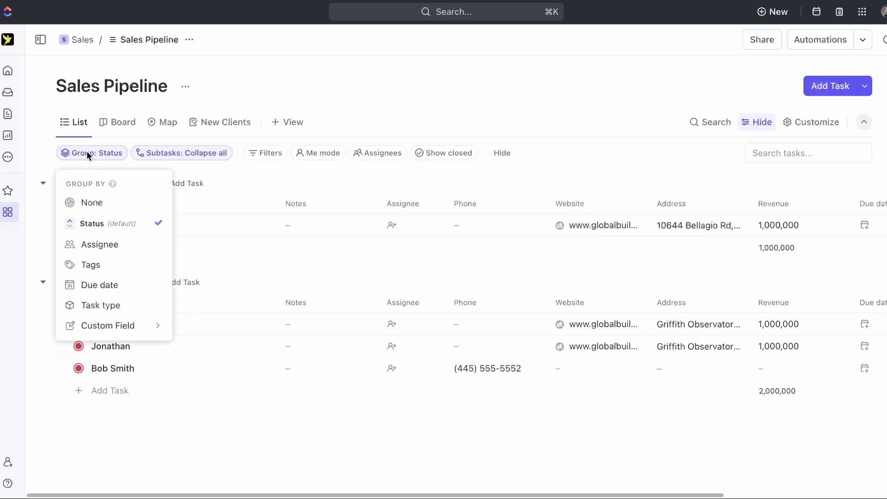
{"action": "left_click", "coordinate": [70, 227]}
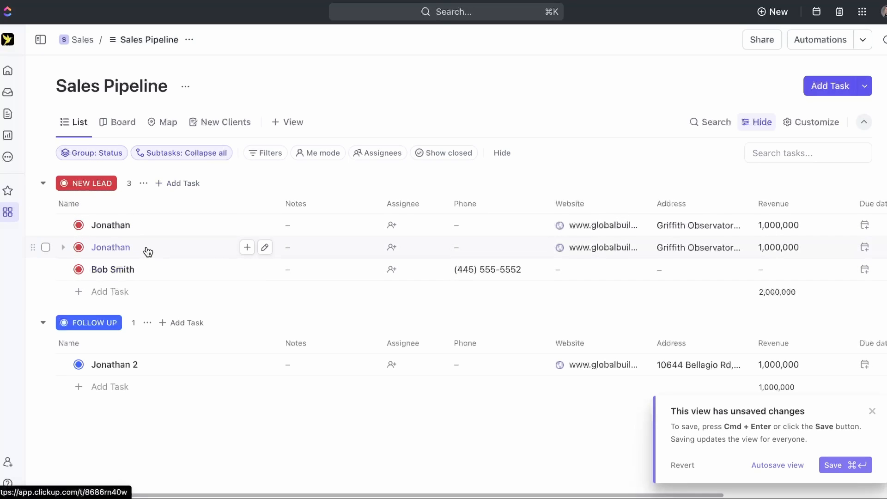
{"action": "scroll", "coordinate": [235, 282], "scroll_direction": "right", "scroll_amount": 5}
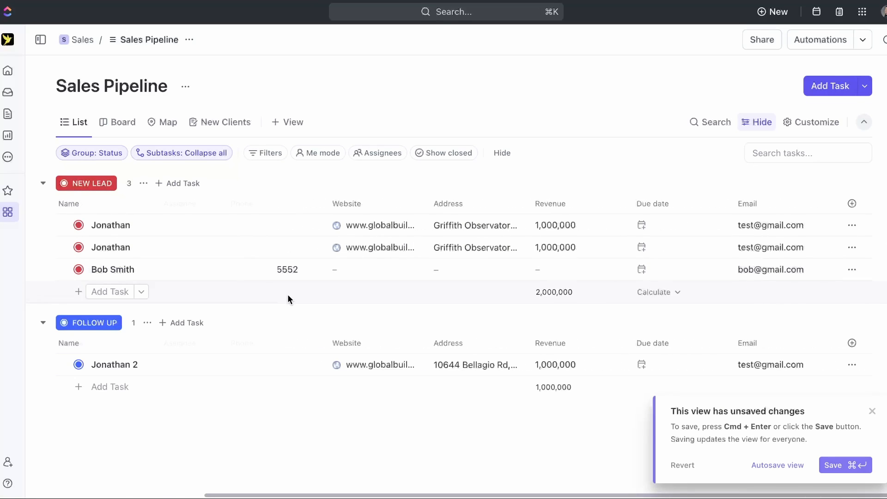
- Show a Date created column in the Sales Pipeline task list via the column options
{"action": "left_click", "coordinate": [852, 204]}
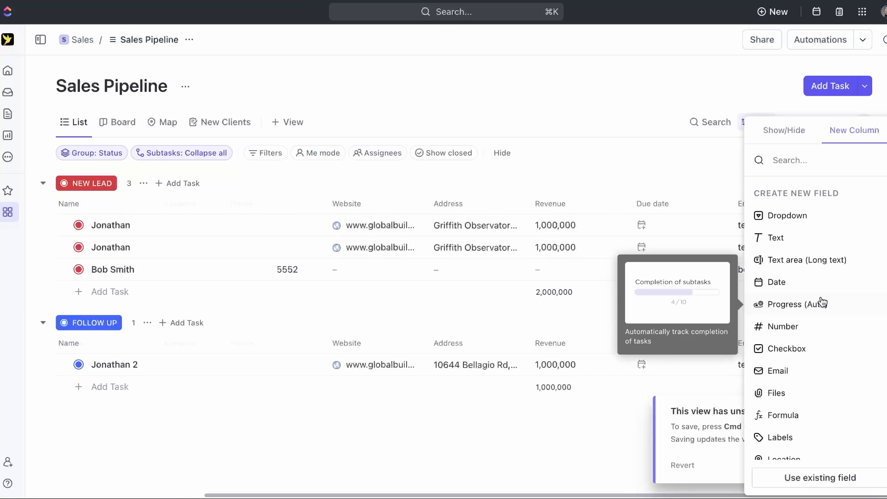
{"action": "scroll", "coordinate": [804, 281], "scroll_direction": "down", "scroll_amount": 5}
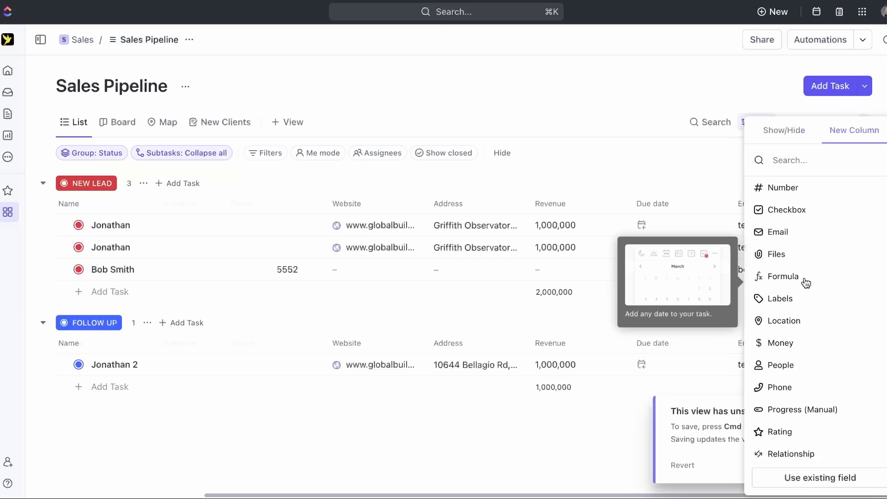
{"action": "scroll", "coordinate": [806, 282], "scroll_direction": "up", "scroll_amount": 5}
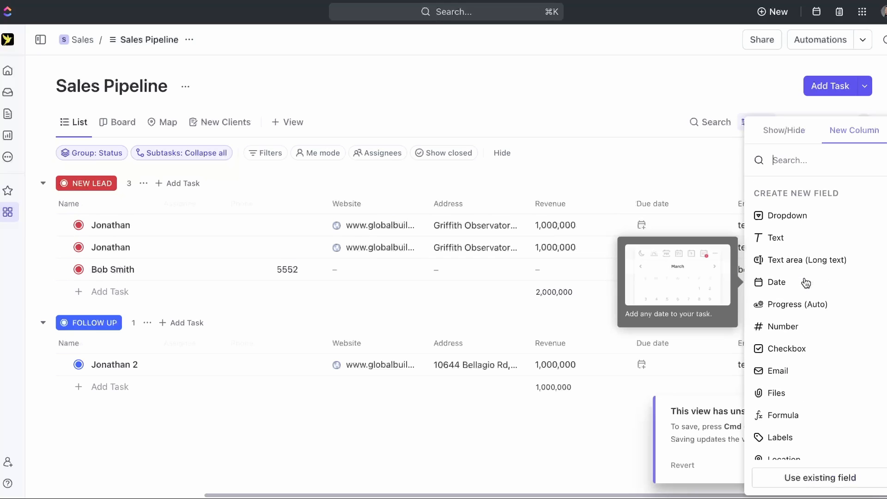
{"action": "left_click", "coordinate": [792, 131]}
{"action": "scroll", "coordinate": [811, 242], "scroll_direction": "down", "scroll_amount": 5}
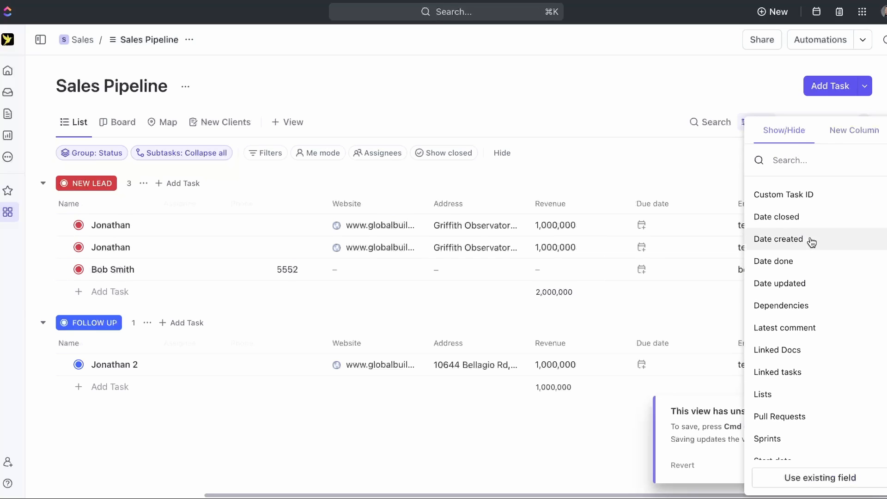
{"action": "scroll", "coordinate": [835, 334], "scroll_direction": "down", "scroll_amount": 2}
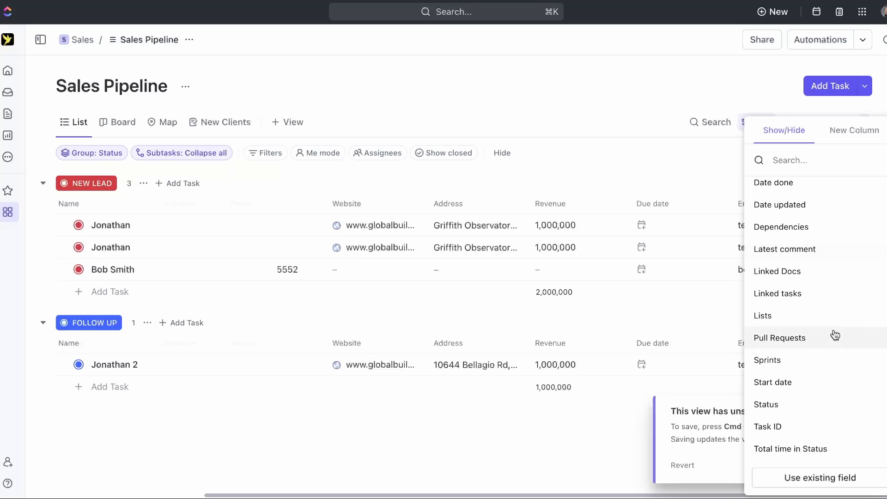
{"action": "scroll", "coordinate": [836, 334], "scroll_direction": "up", "scroll_amount": 2}
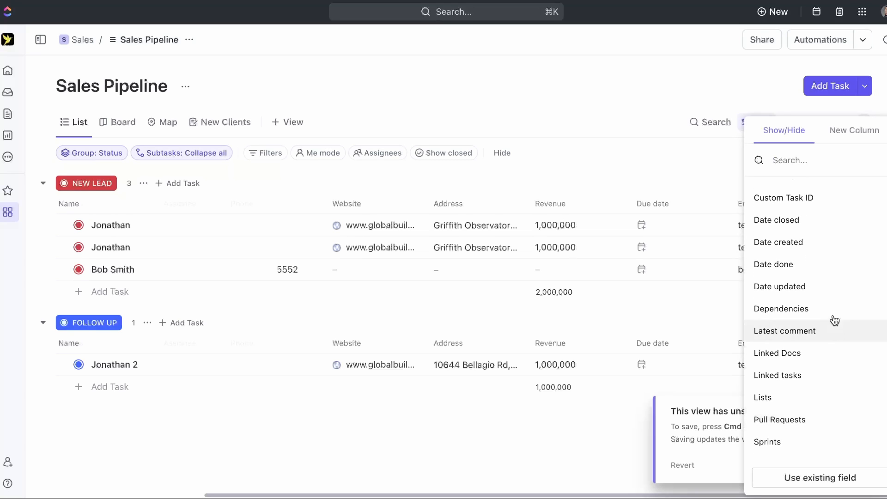
{"action": "left_click", "coordinate": [833, 248]}
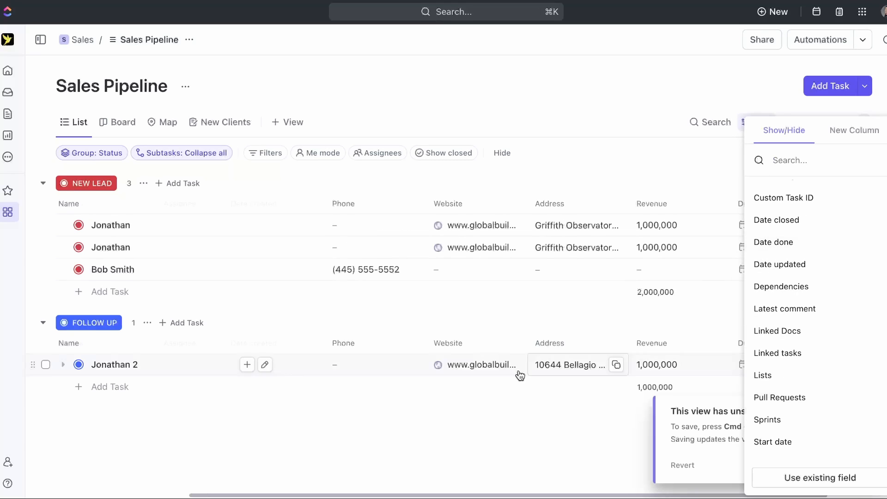
{"action": "left_click", "coordinate": [732, 440]}
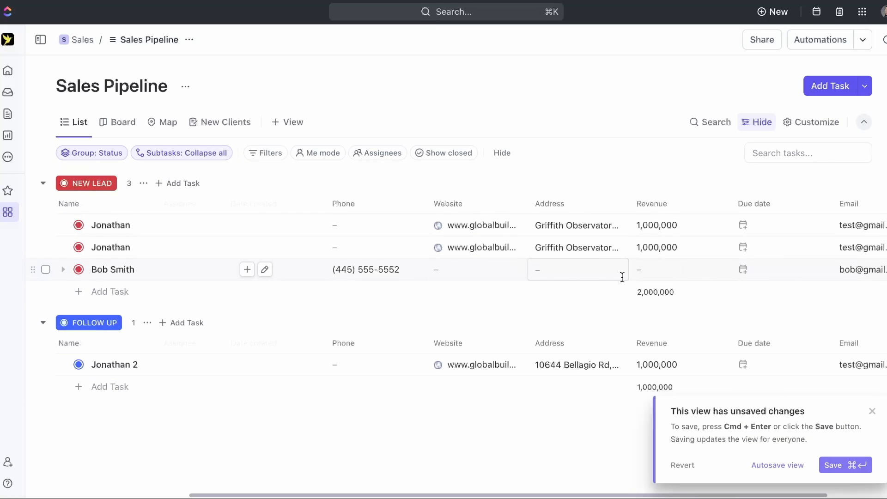
- Save the list view and sort tasks by Date created, newest first
{"action": "left_click", "coordinate": [779, 468]}
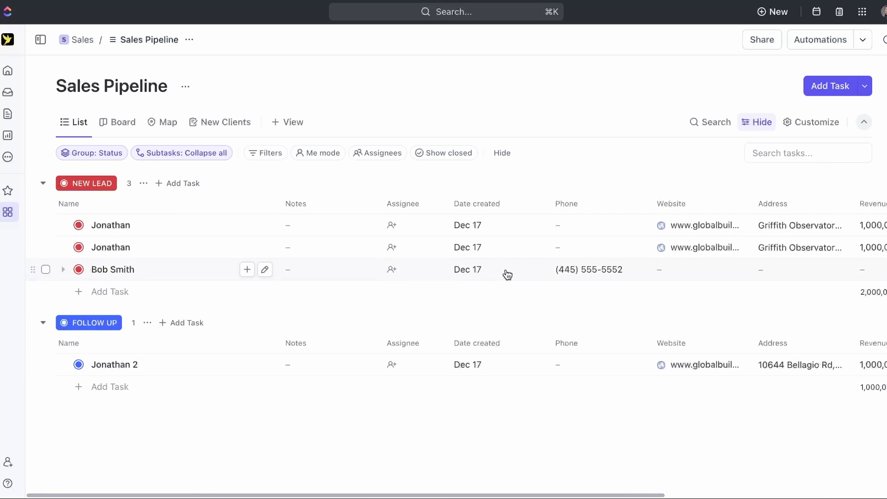
{"action": "left_click", "coordinate": [510, 207]}
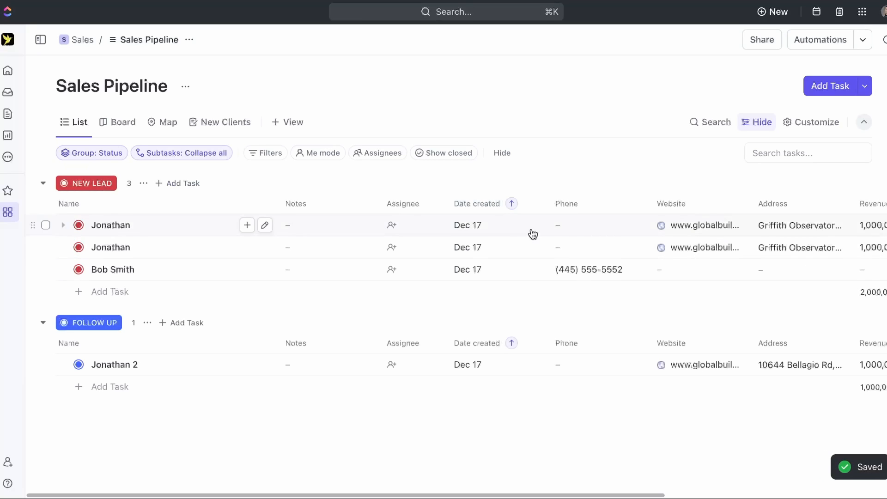
{"action": "left_click", "coordinate": [512, 206]}
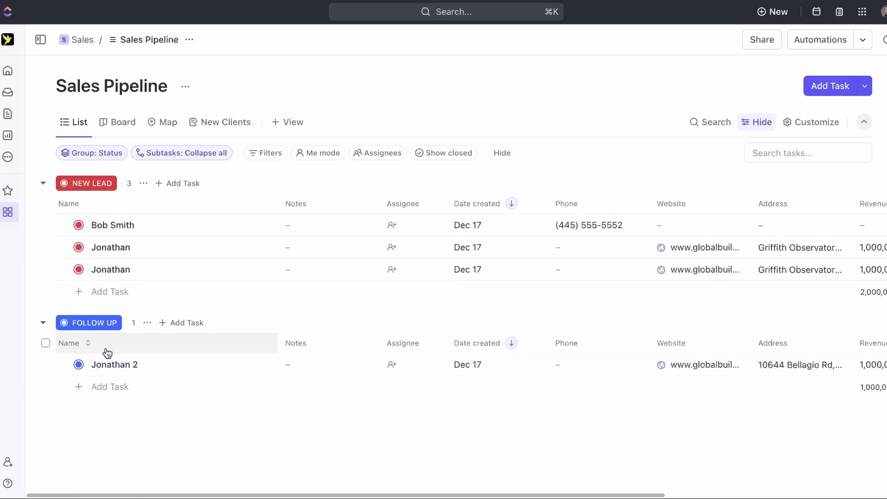
- Set Jonathan 2 to COMPLETE and show closed tasks so the COMPLETE group appears
{"action": "left_click", "coordinate": [68, 370]}
{"action": "left_click", "coordinate": [80, 365]}
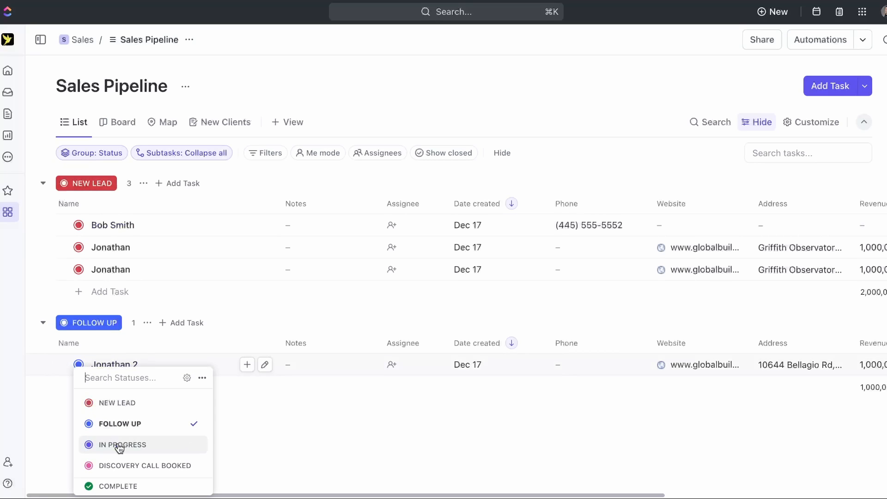
{"action": "left_click", "coordinate": [118, 486]}
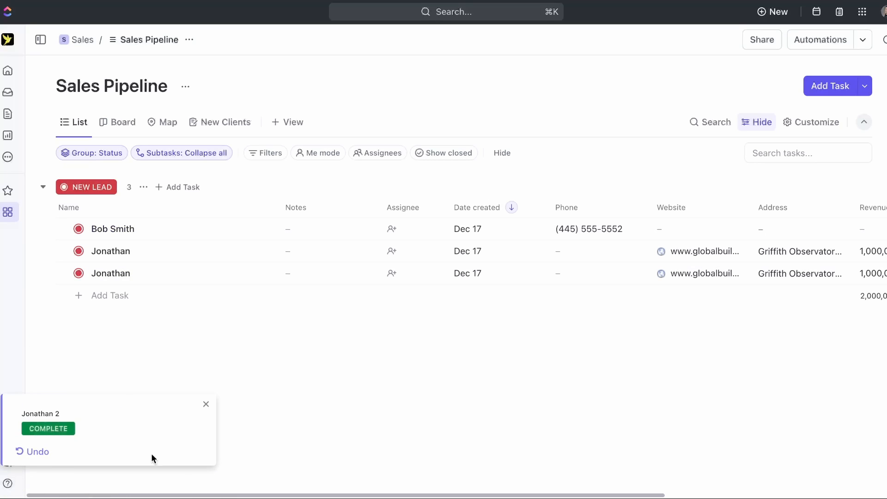
{"action": "left_click", "coordinate": [441, 156]}
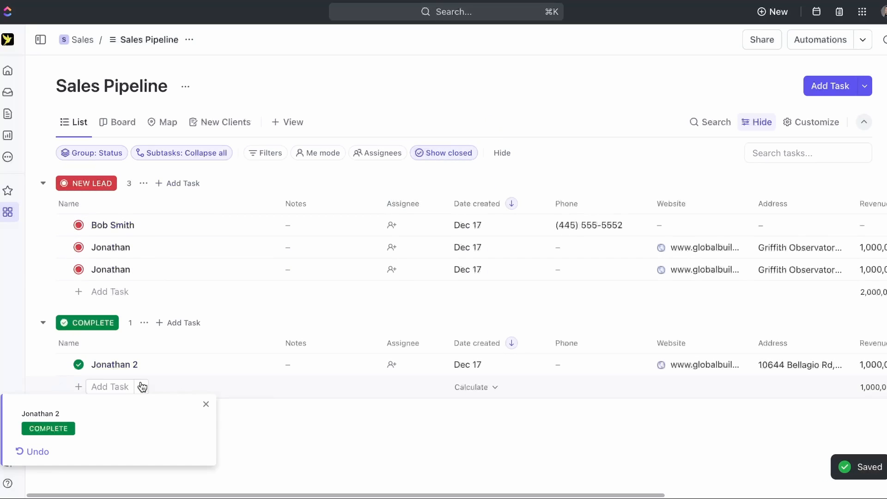
{"action": "left_click", "coordinate": [206, 404]}
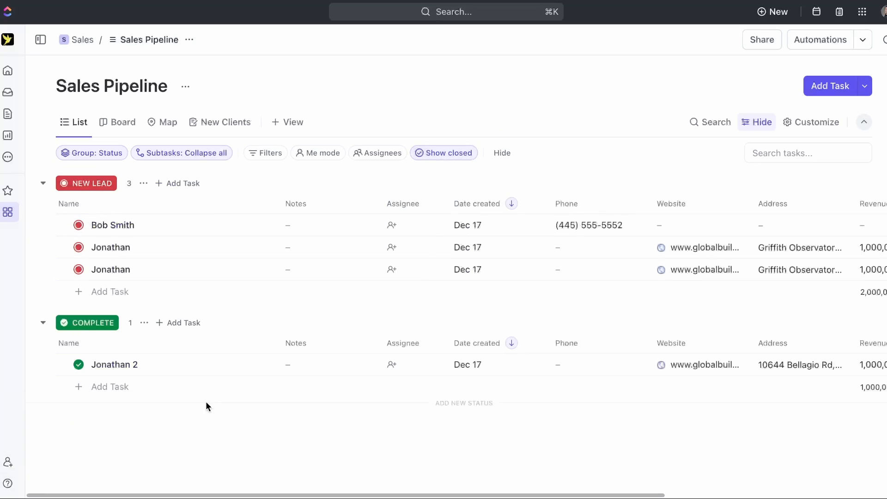
- Add a '12.17 followed up' note to Jonathan's task and move it to FOLLOW UP
{"action": "left_click", "coordinate": [307, 250]}
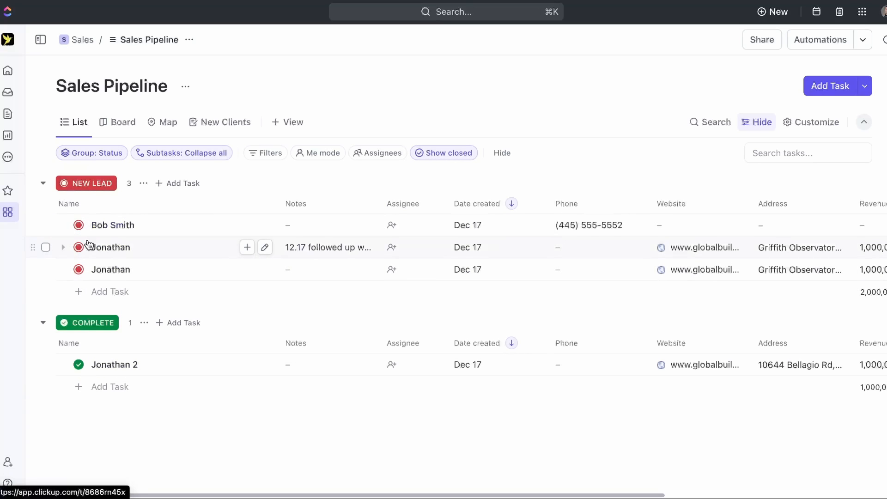
{"action": "left_click", "coordinate": [79, 247]}
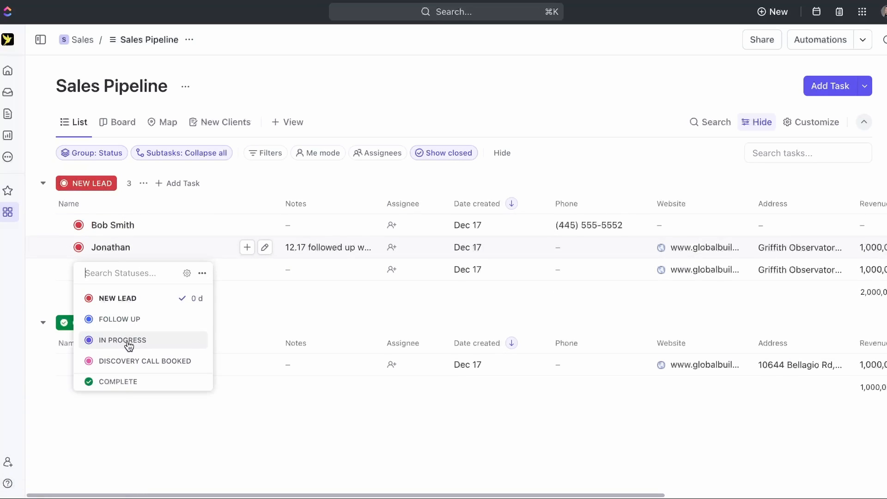
{"action": "left_click", "coordinate": [135, 319]}
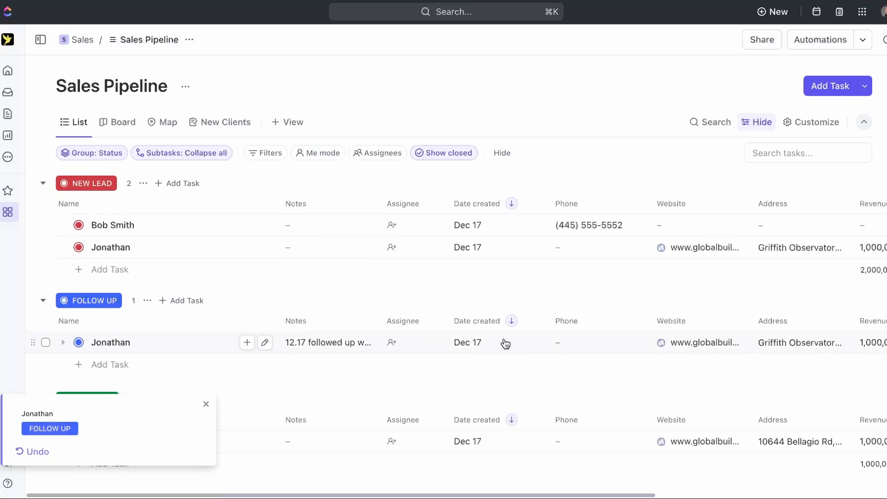
{"action": "scroll", "coordinate": [570, 258], "scroll_direction": "down", "scroll_amount": 1}
{"action": "scroll", "coordinate": [569, 259], "scroll_direction": "right", "scroll_amount": 5}
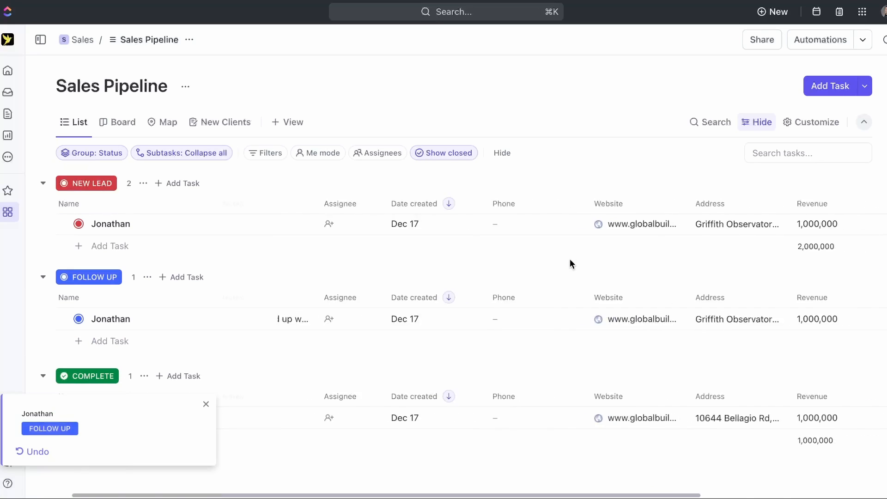
{"action": "scroll", "coordinate": [570, 258], "scroll_direction": "up", "scroll_amount": 1}
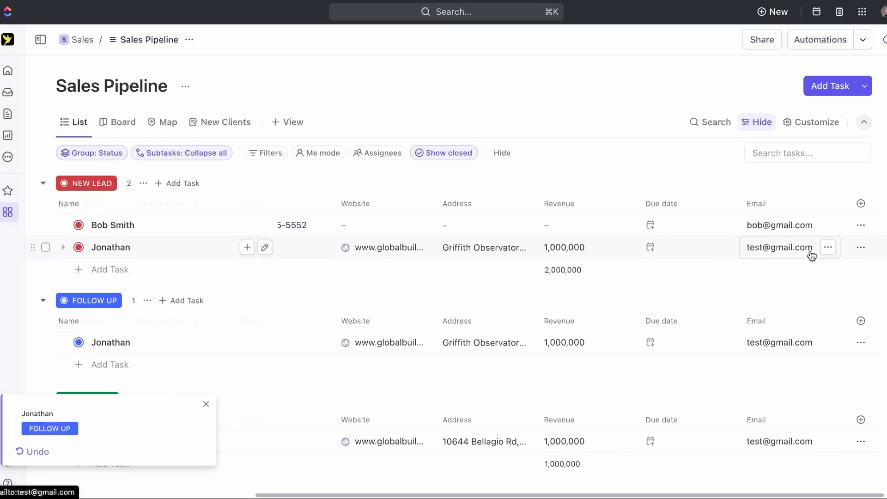
{"action": "scroll", "coordinate": [444, 247], "scroll_direction": "left", "scroll_amount": 5}
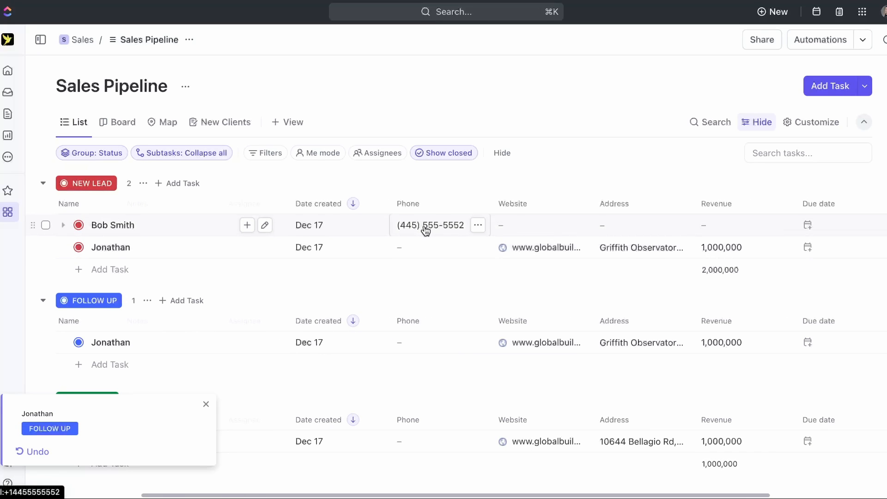
{"action": "scroll", "coordinate": [425, 230], "scroll_direction": "left", "scroll_amount": 5}
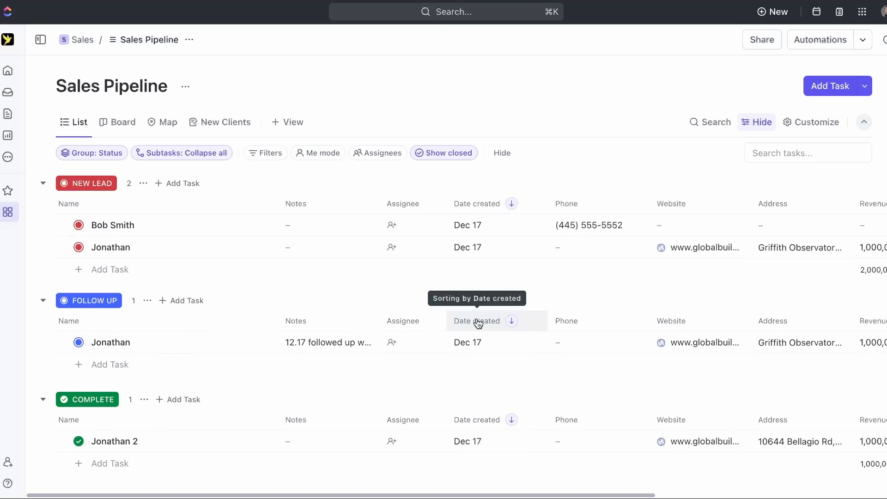
- Set the form-submitted lead's Revenue to 10,000,500, bringing the New Lead total to 11,000,500
{"action": "scroll", "coordinate": [559, 392], "scroll_direction": "right", "scroll_amount": 10}
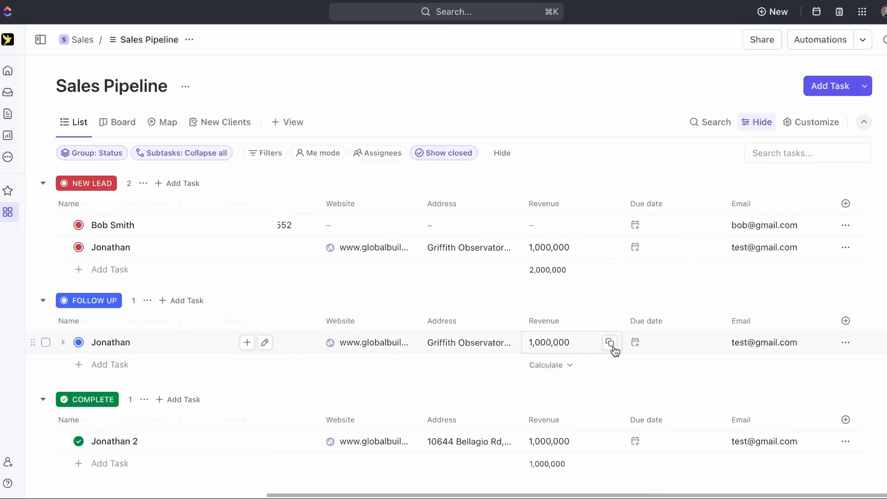
{"action": "left_click", "coordinate": [553, 219]}
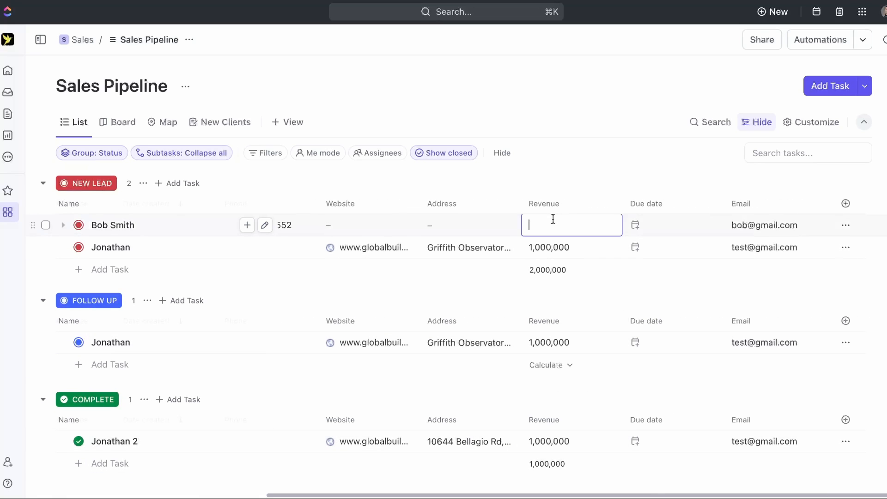
{"action": "type", "text": "10,000,500"}
{"action": "left_click", "coordinate": [574, 97]}
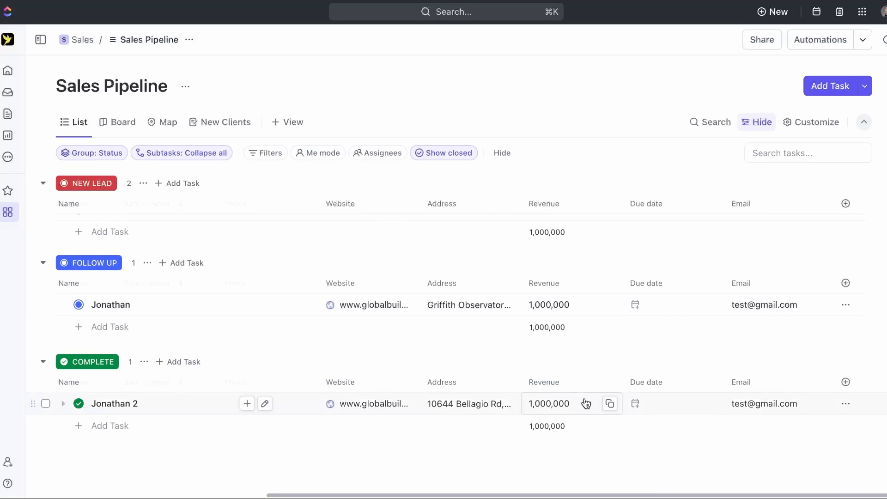
{"action": "left_click", "coordinate": [46, 404]}
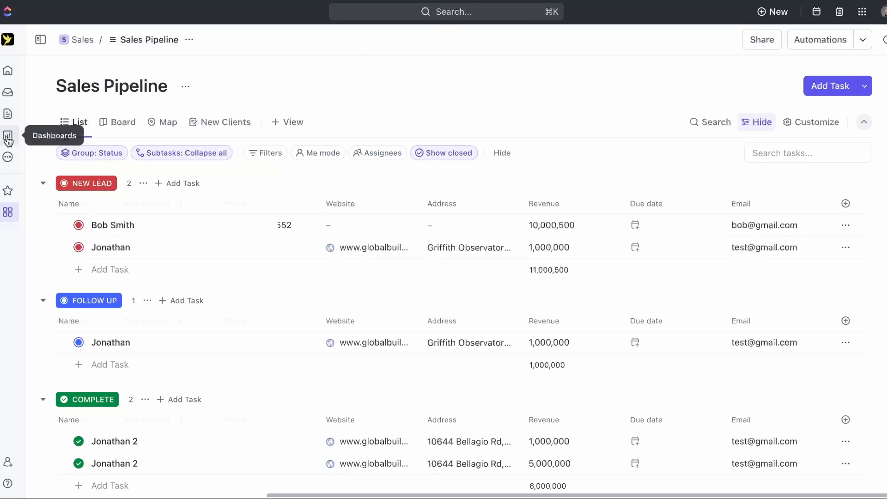
- Create a new dashboard from scratch using the custom dashboard option, opening its card picker
{"action": "left_click", "coordinate": [8, 136]}
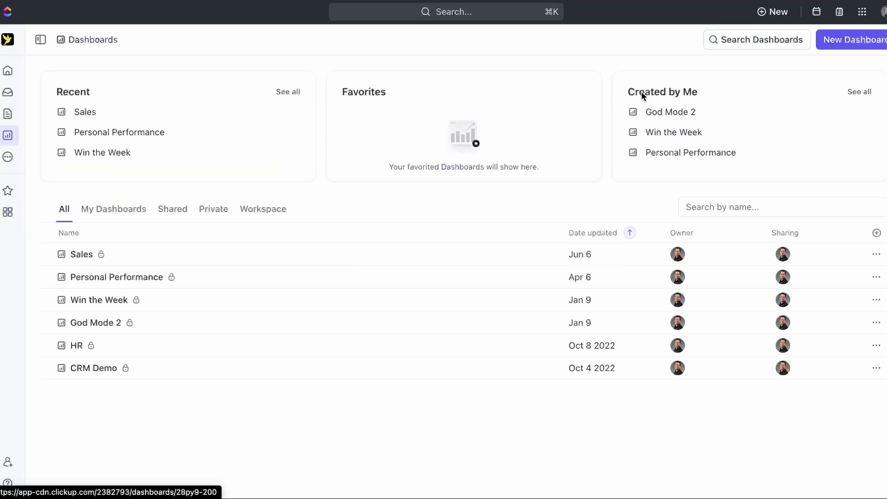
{"action": "left_click", "coordinate": [851, 46]}
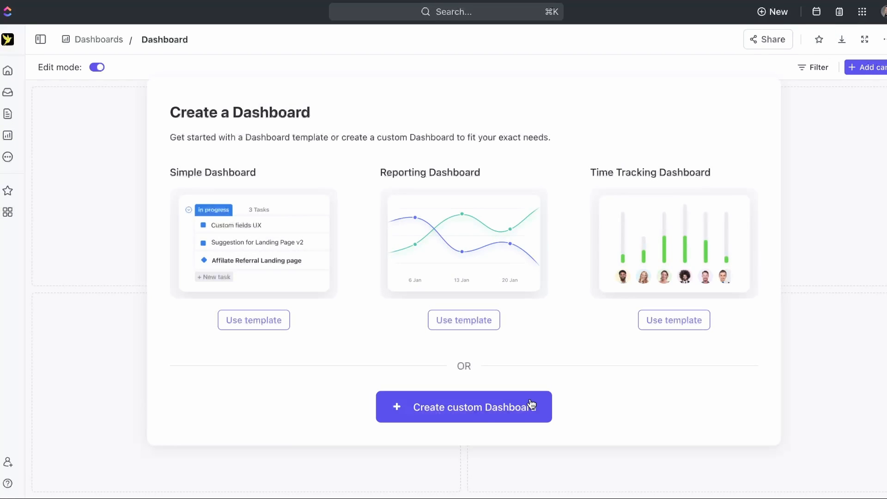
{"action": "left_click", "coordinate": [460, 416]}
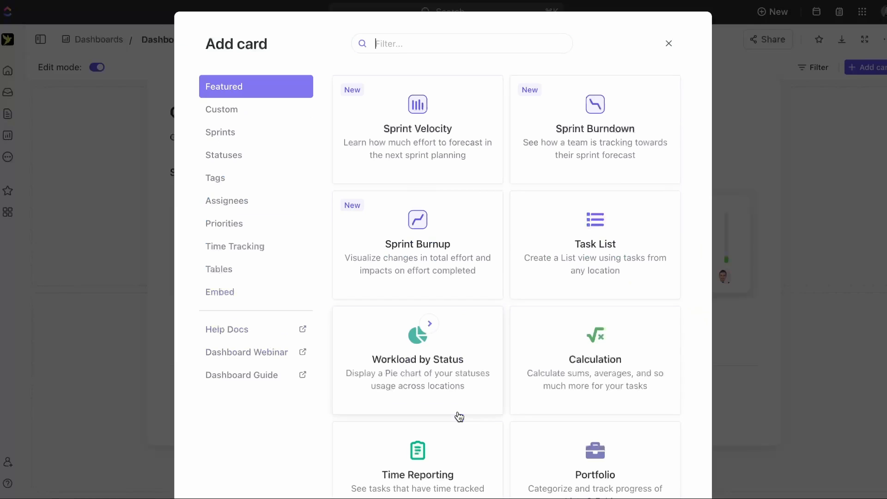
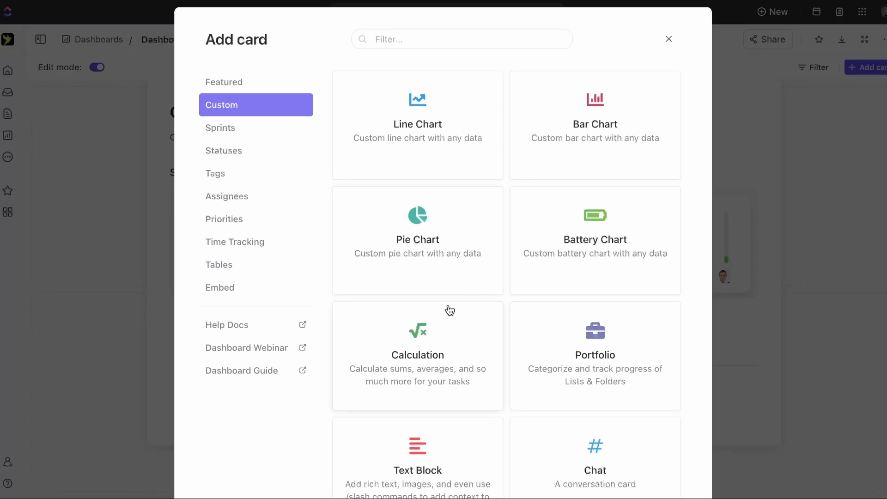
- Add a Calculation card named 'Total Number of Leads' counting tasks in Sales > Sales Pipeline, without filters
{"action": "left_click", "coordinate": [453, 383]}
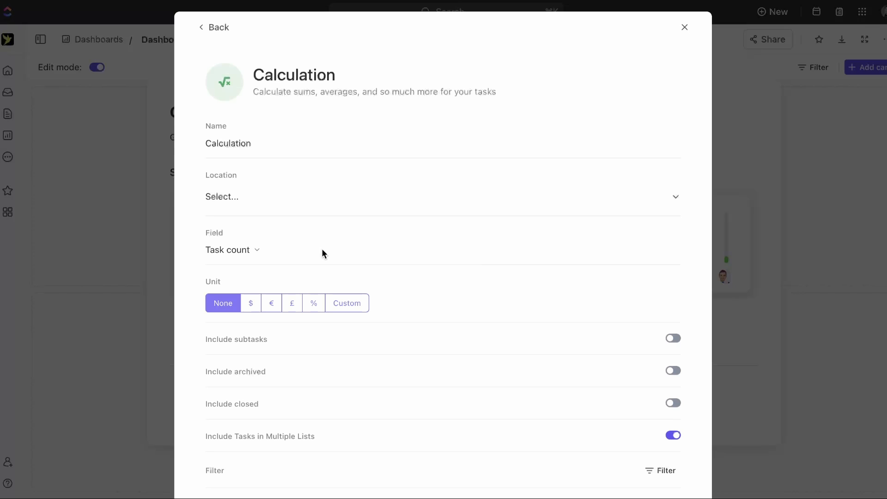
{"action": "double_click", "coordinate": [283, 146]}
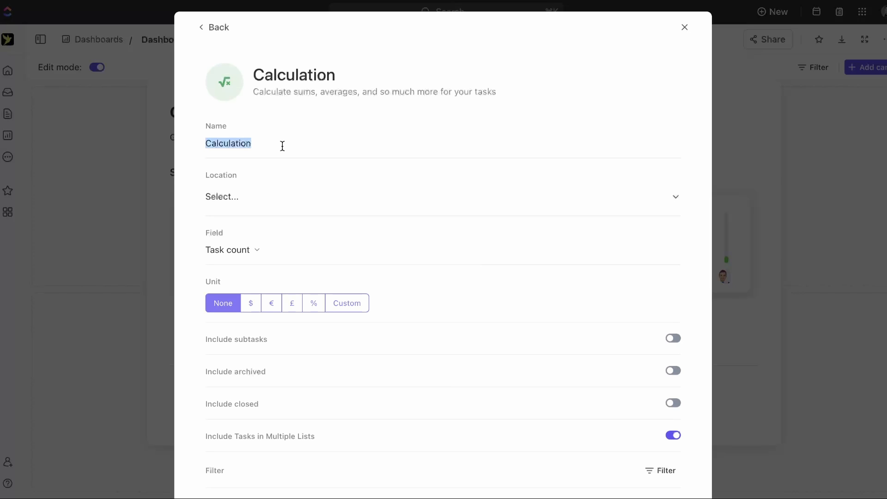
{"action": "type", "text": "Total Number of Leads"}
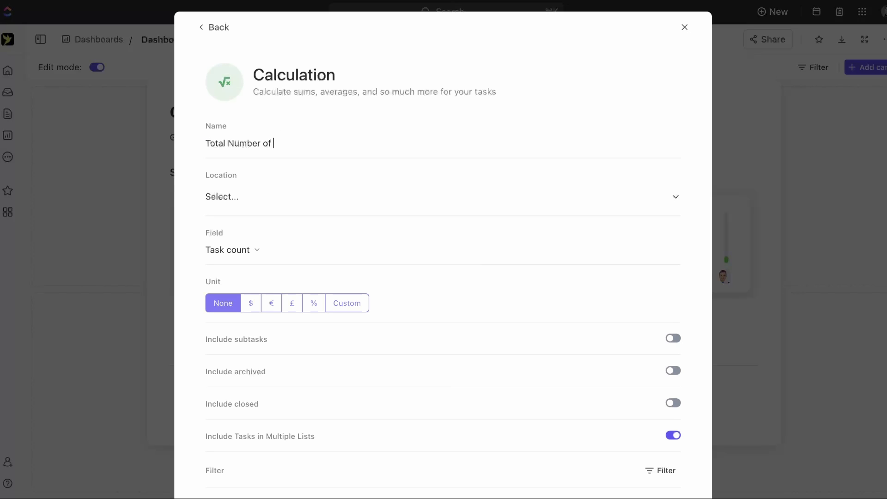
{"action": "left_click", "coordinate": [268, 198]}
{"action": "left_click", "coordinate": [263, 366]}
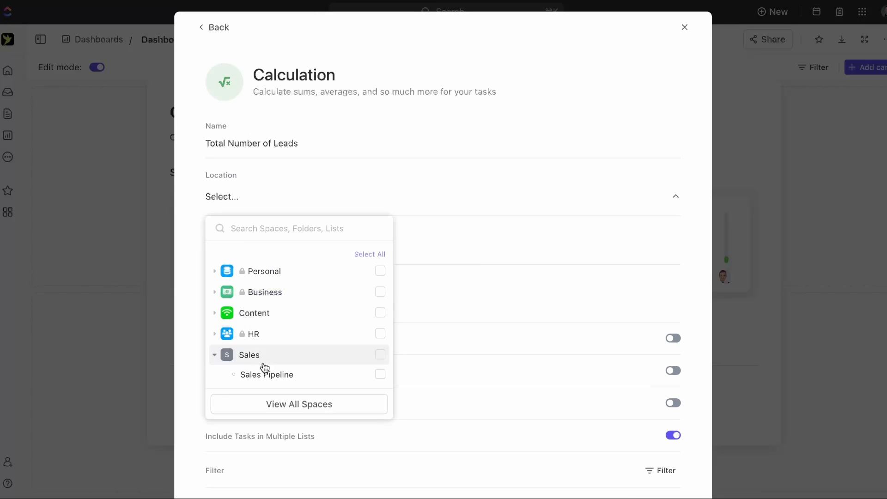
{"action": "left_click", "coordinate": [247, 375]}
{"action": "left_click", "coordinate": [457, 198]}
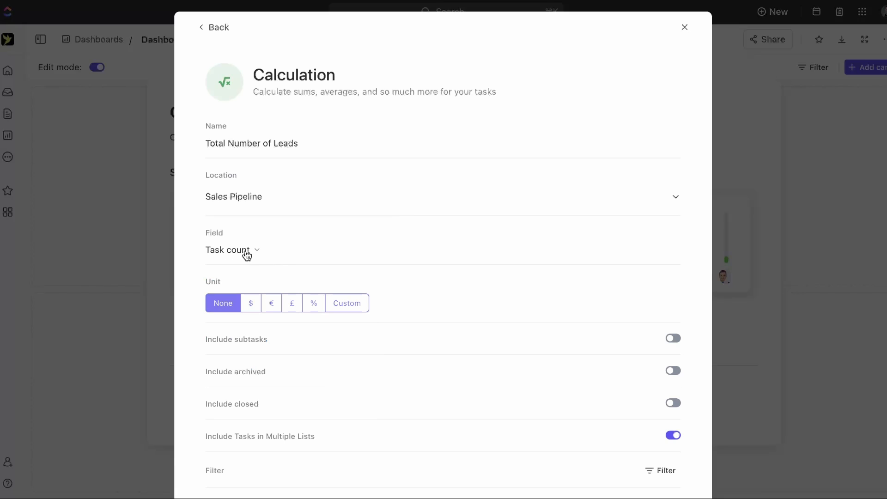
{"action": "scroll", "coordinate": [457, 293], "scroll_direction": "down", "scroll_amount": 3}
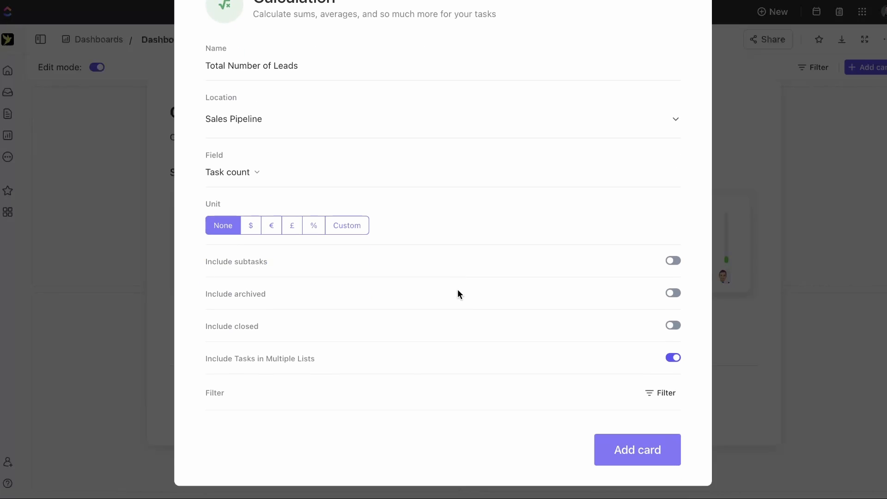
{"action": "left_click", "coordinate": [670, 398]}
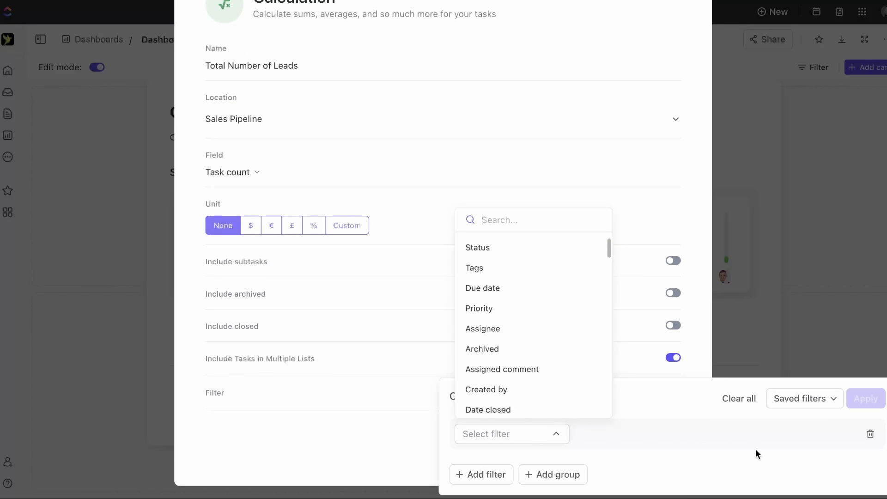
{"action": "left_click", "coordinate": [331, 444]}
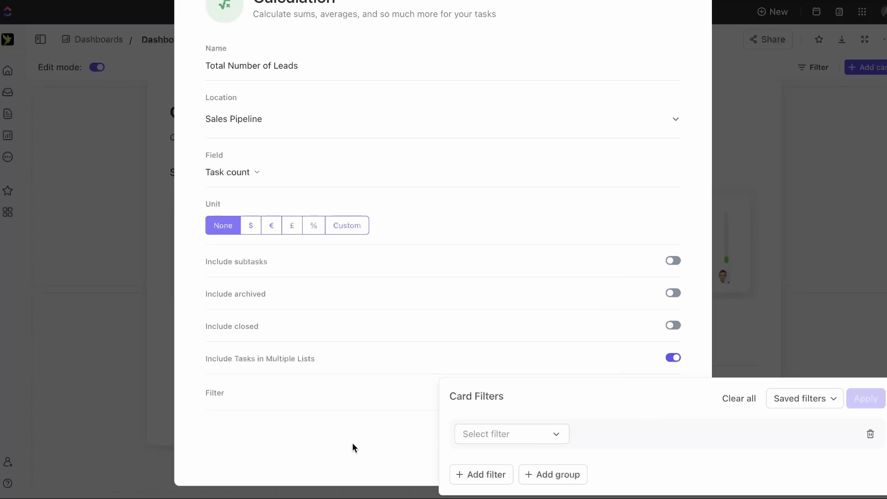
{"action": "left_click", "coordinate": [353, 443]}
{"action": "left_click", "coordinate": [655, 452]}
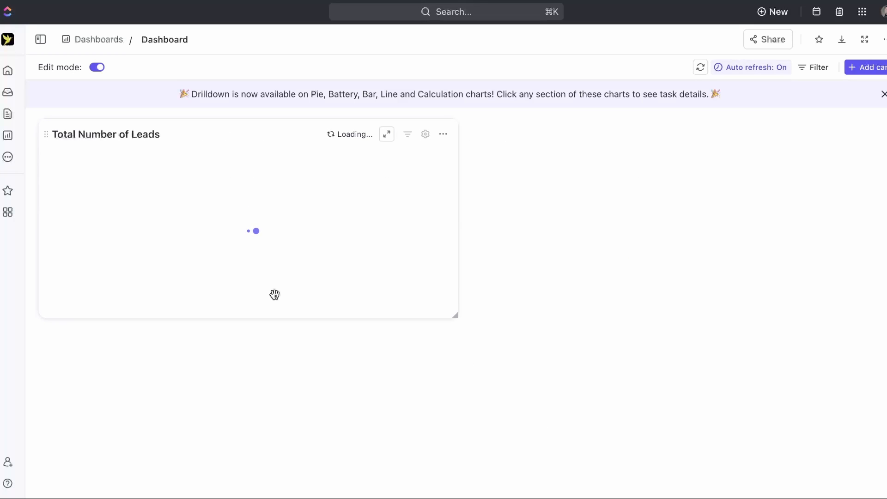
- Narrow the Total Number of Leads card and start a Status filter in its settings
{"action": "left_click_drag", "start_coordinate": [455, 315], "coordinate": [317, 309]}
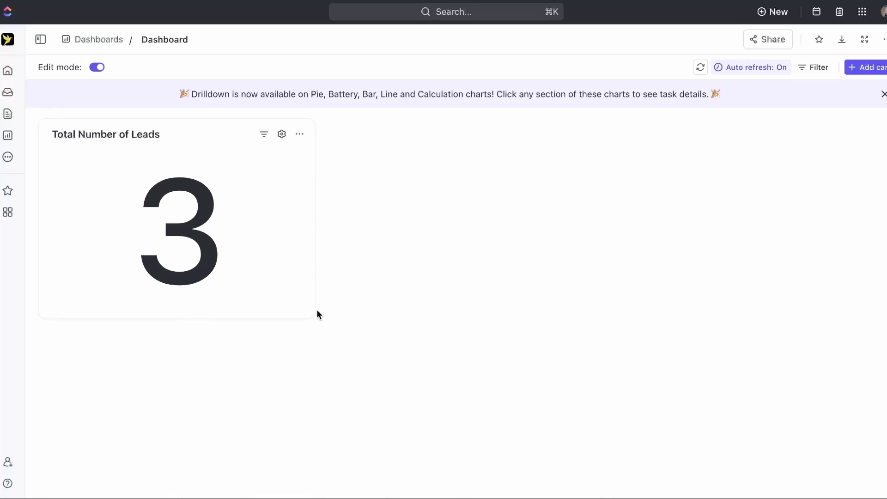
{"action": "left_click", "coordinate": [282, 135]}
{"action": "scroll", "coordinate": [424, 266], "scroll_direction": "down", "scroll_amount": 3}
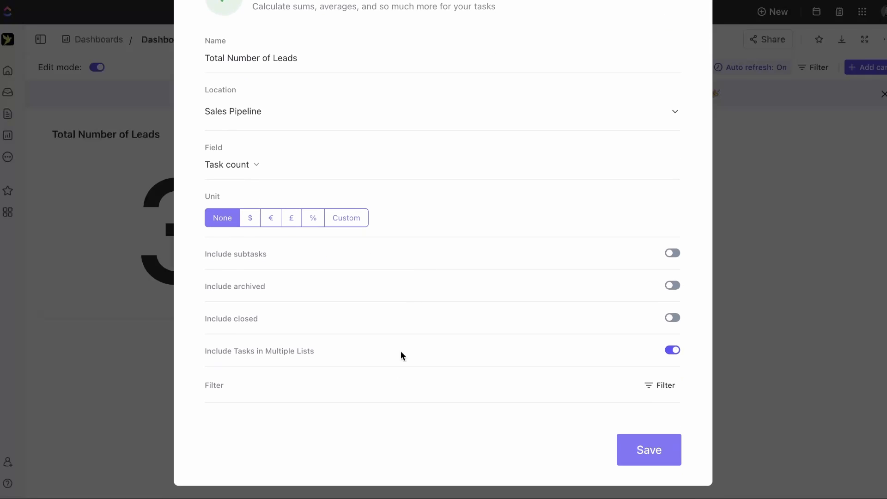
{"action": "left_click", "coordinate": [658, 387]}
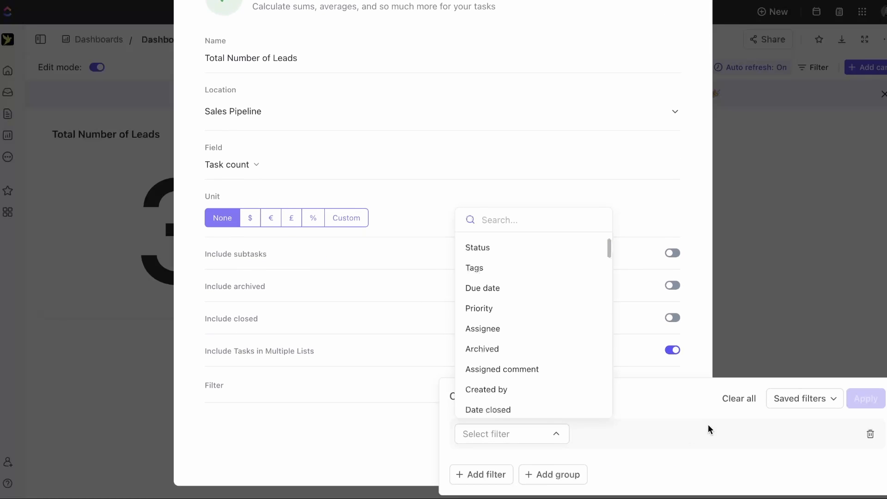
{"action": "left_click", "coordinate": [494, 250]}
- Limit the filter to NEW LEAD, FOLLOW UP and IN PROGRESS, then apply and save the card
{"action": "left_click", "coordinate": [675, 441]}
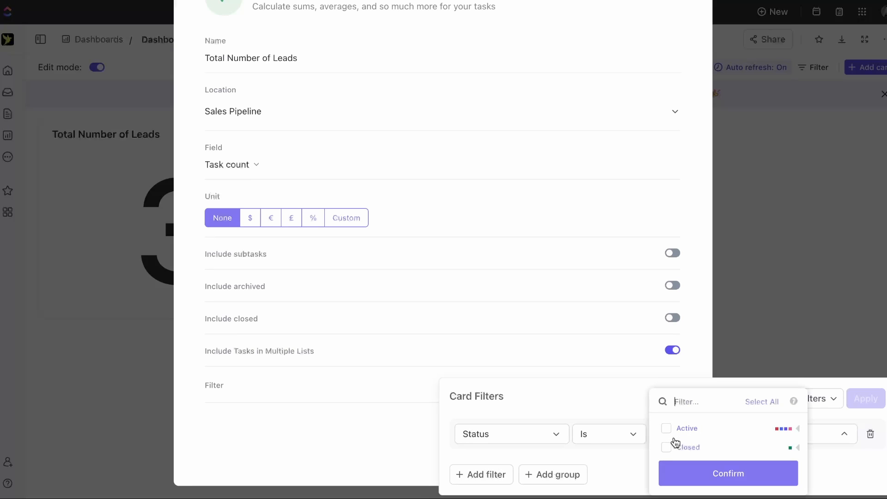
{"action": "left_click", "coordinate": [800, 432]}
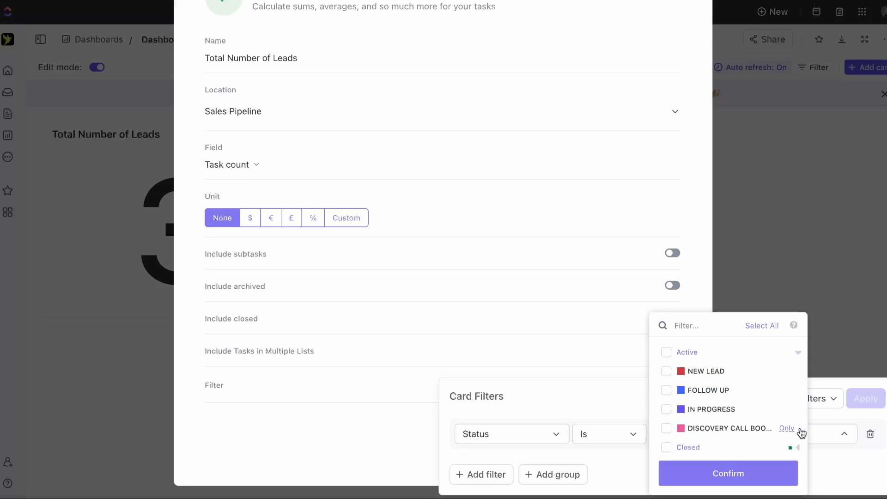
{"action": "left_click", "coordinate": [666, 373]}
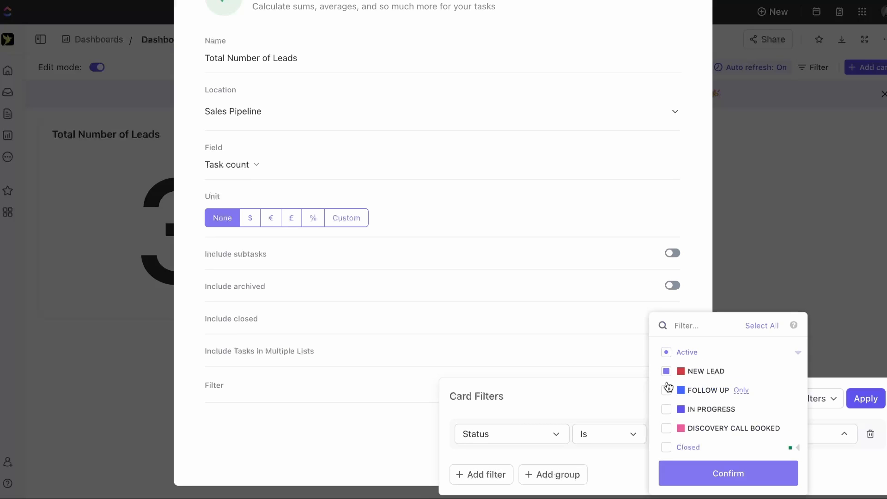
{"action": "left_click", "coordinate": [666, 408]}
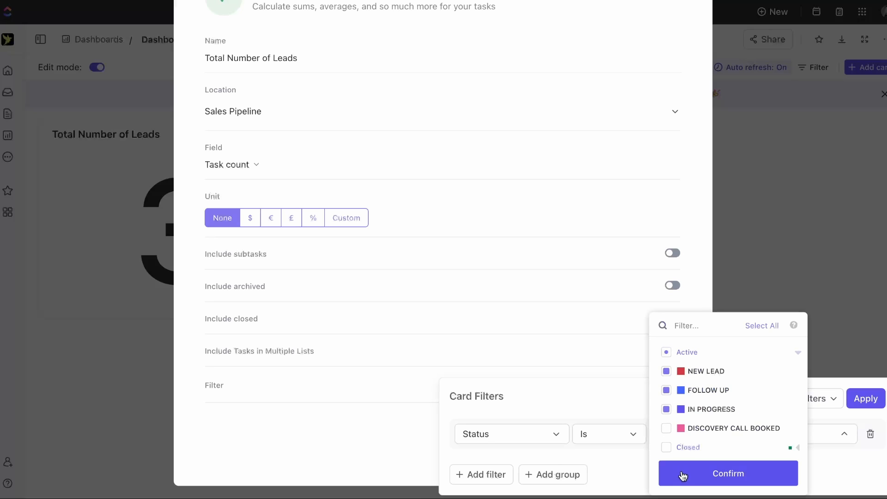
{"action": "left_click", "coordinate": [698, 478]}
{"action": "left_click", "coordinate": [866, 398]}
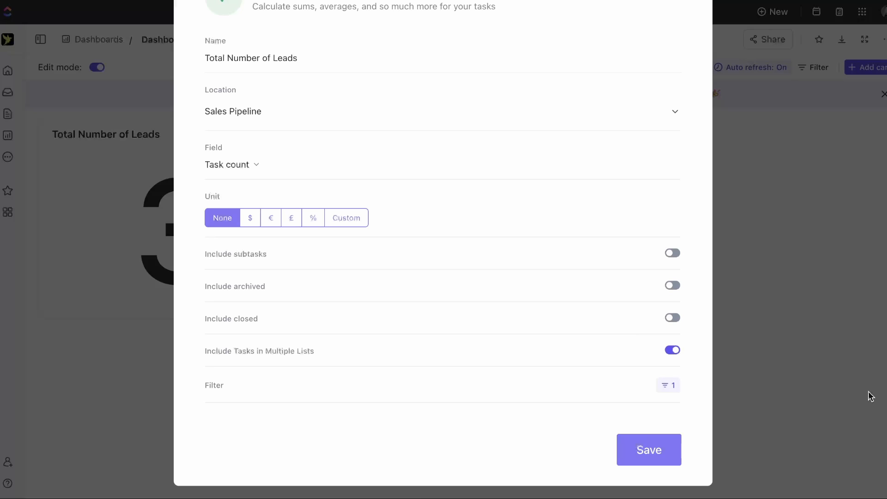
{"action": "left_click", "coordinate": [633, 456]}
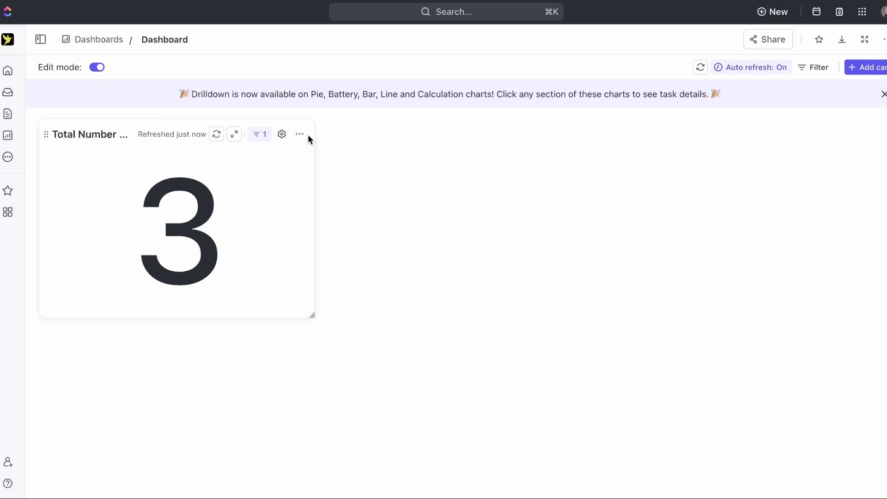
- Start a second Calculation card and name it 'Total Sales'
{"action": "left_click", "coordinate": [866, 70]}
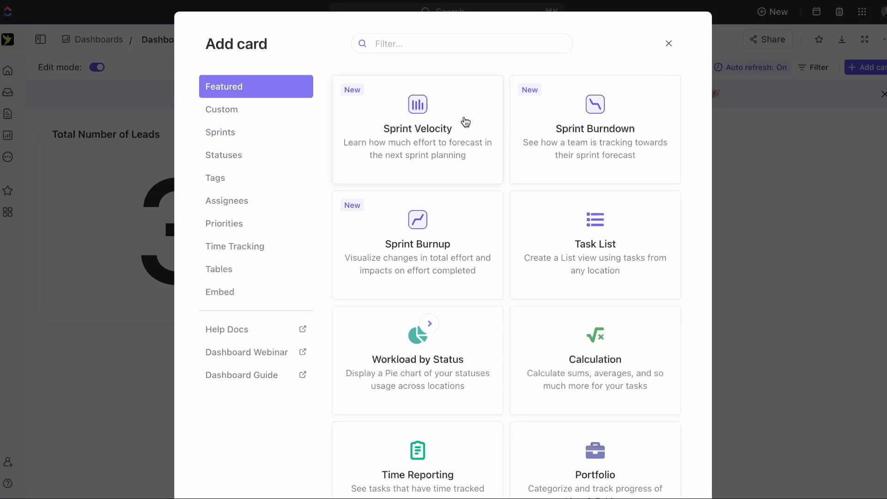
{"action": "left_click", "coordinate": [232, 115]}
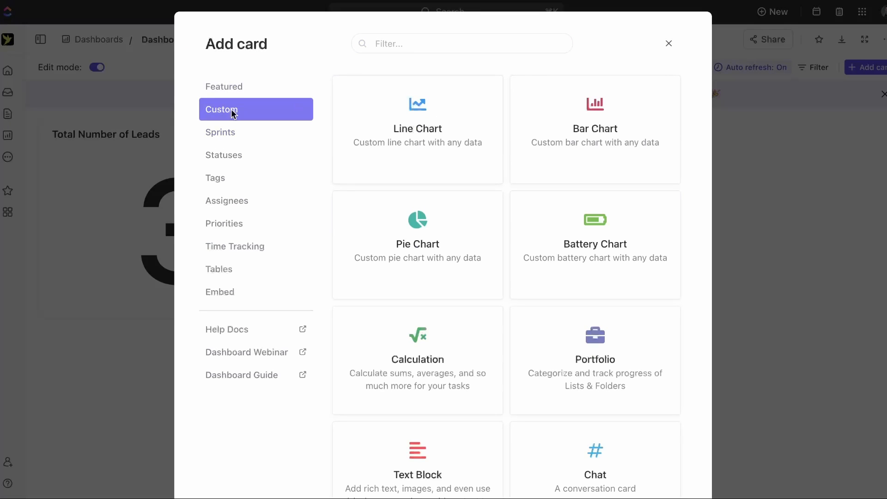
{"action": "left_click", "coordinate": [415, 355]}
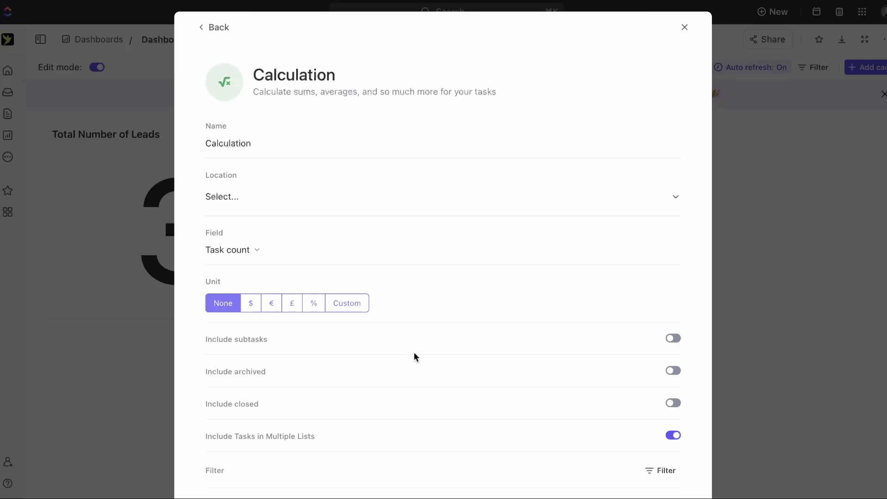
{"action": "double_click", "coordinate": [263, 141]}
{"action": "type", "text": "Total Sales"}
- Set the Total Sales card's location to Sales Pipeline and list its calculable fields
{"action": "left_click", "coordinate": [209, 207]}
{"action": "left_click", "coordinate": [277, 359]}
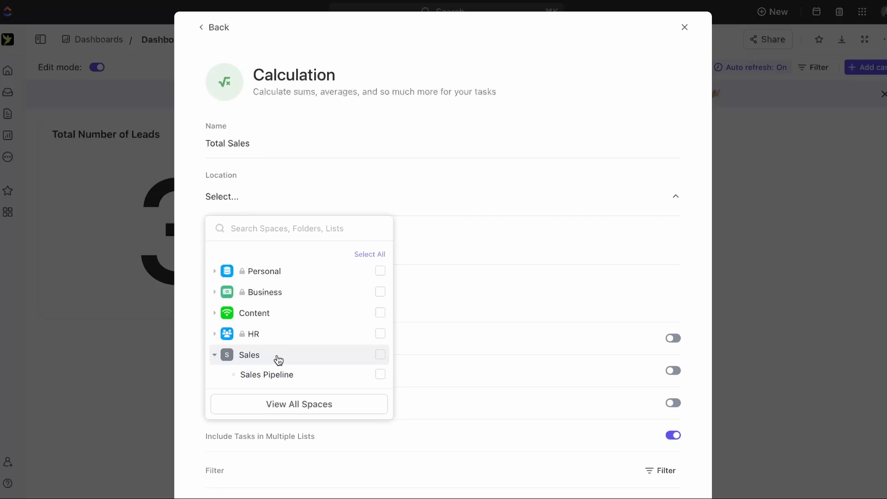
{"action": "left_click", "coordinate": [283, 374]}
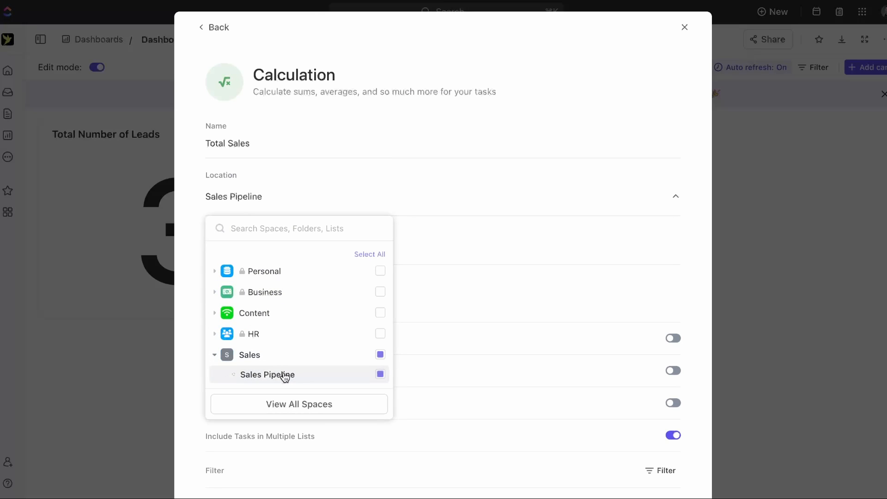
{"action": "left_click", "coordinate": [341, 405]}
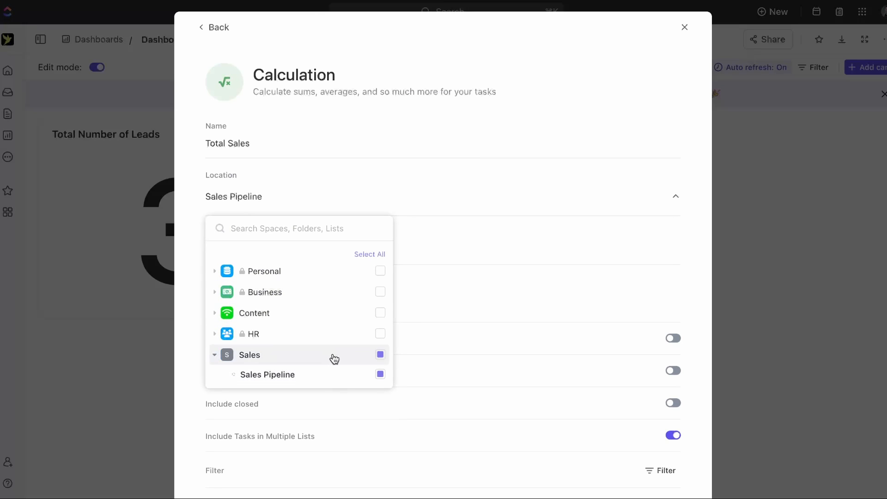
{"action": "left_click", "coordinate": [461, 214]}
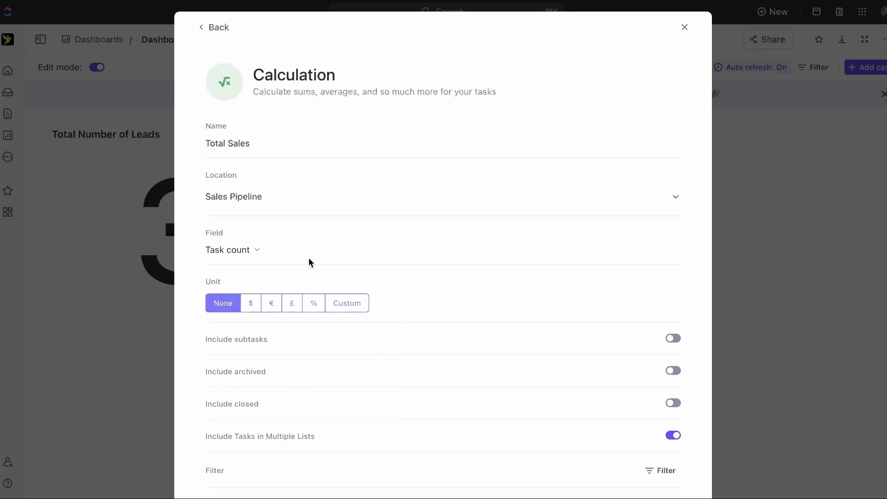
{"action": "left_click", "coordinate": [247, 254]}
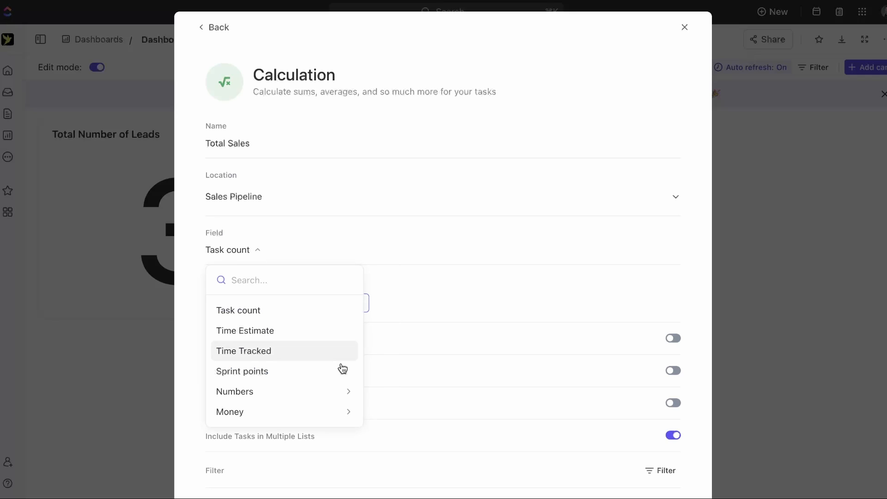
- Sum the Revenue field and filter the card to Status is COMPLETE
{"action": "mouse_move", "coordinate": [333, 393]}
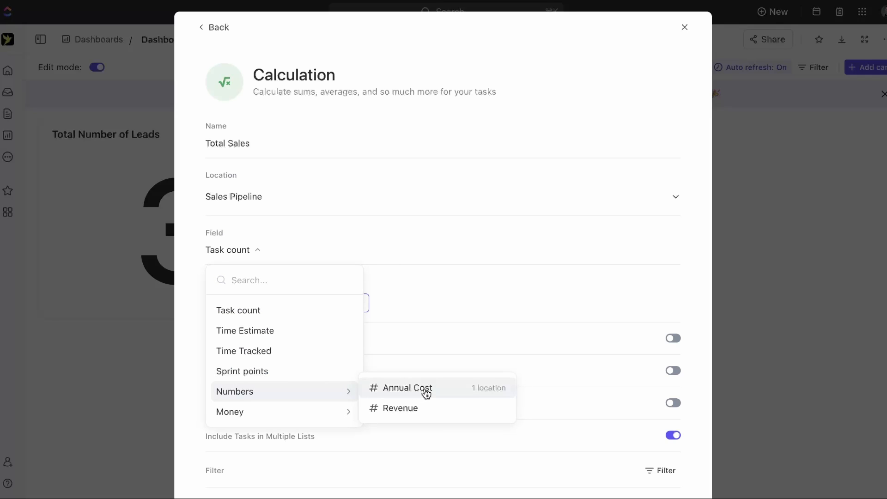
{"action": "left_click", "coordinate": [421, 412]}
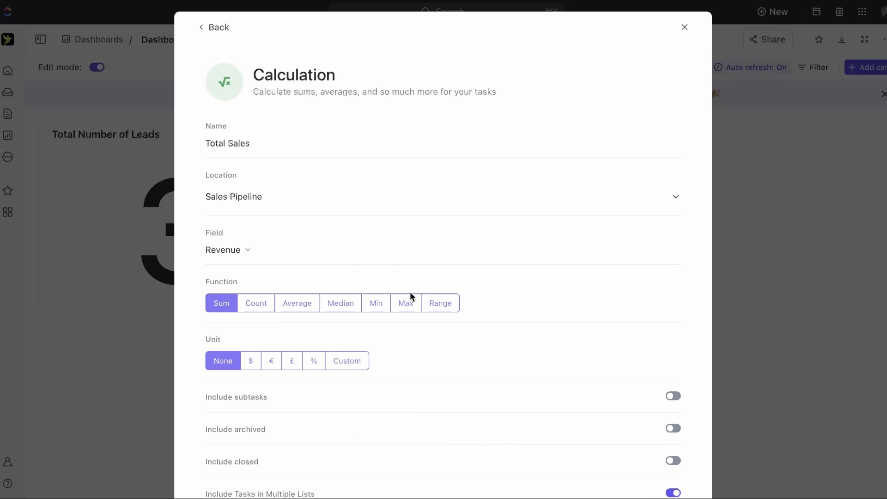
{"action": "scroll", "coordinate": [410, 292], "scroll_direction": "down", "scroll_amount": 5}
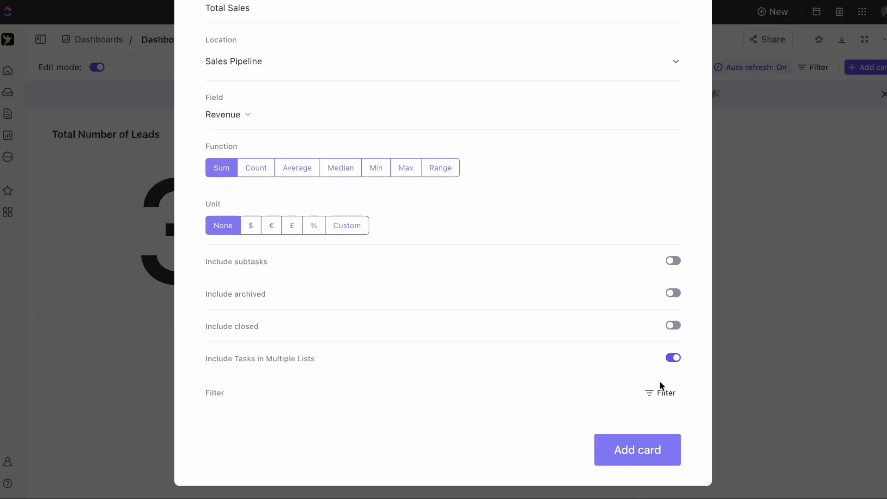
{"action": "left_click", "coordinate": [661, 392]}
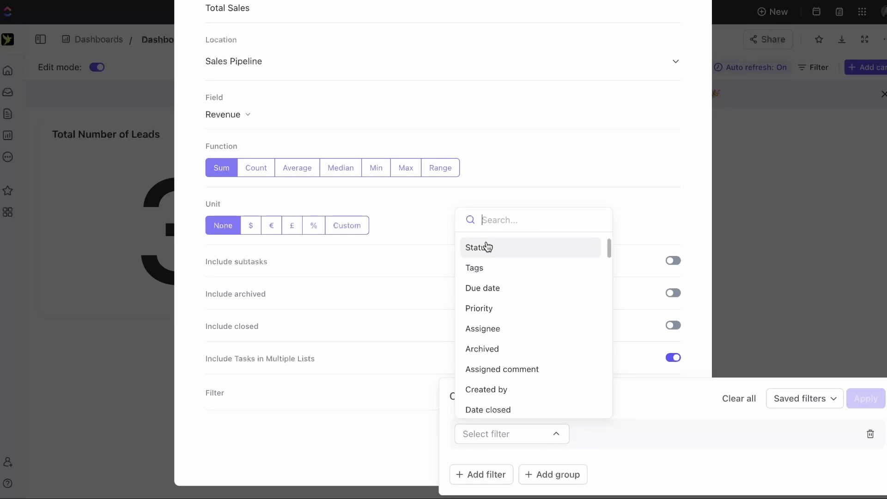
{"action": "left_click", "coordinate": [488, 247]}
{"action": "left_click", "coordinate": [613, 440]}
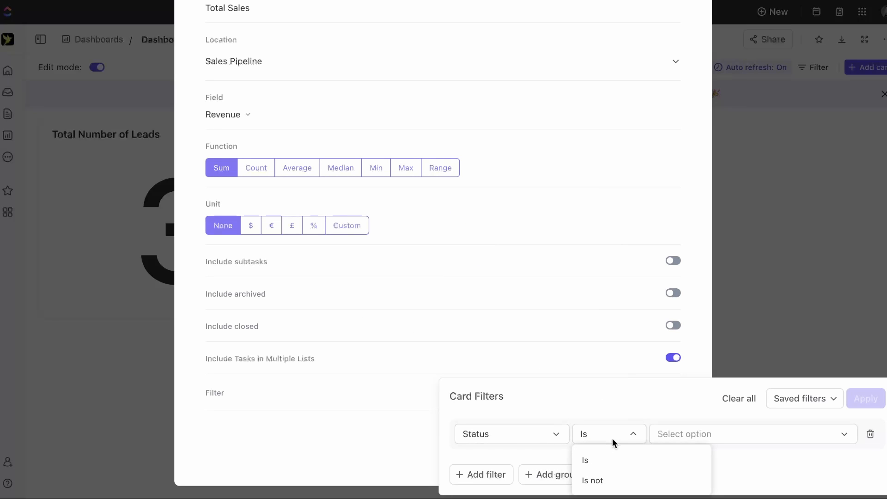
{"action": "left_click", "coordinate": [689, 441]}
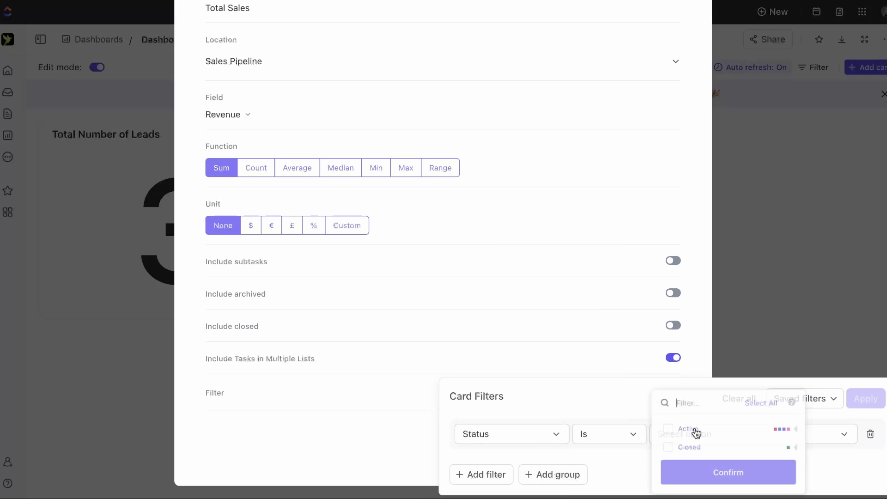
{"action": "left_click", "coordinate": [792, 449]}
{"action": "left_click", "coordinate": [714, 448]}
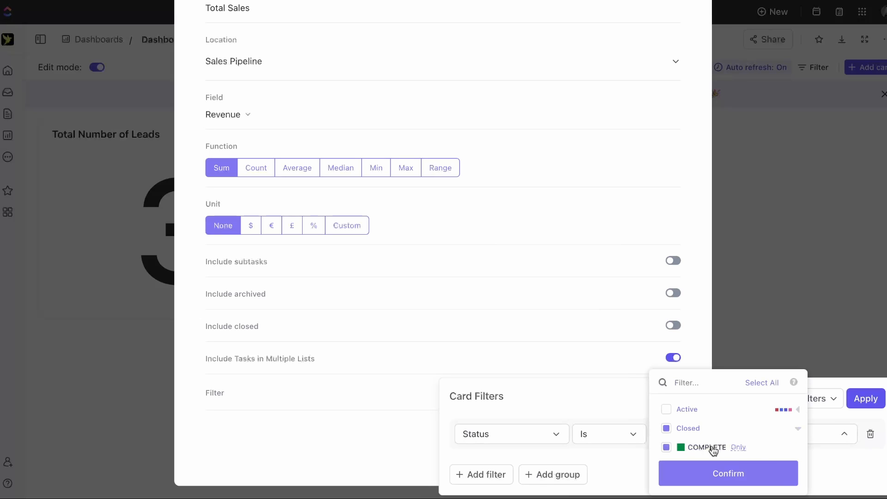
{"action": "left_click", "coordinate": [701, 473]}
{"action": "left_click", "coordinate": [858, 400]}
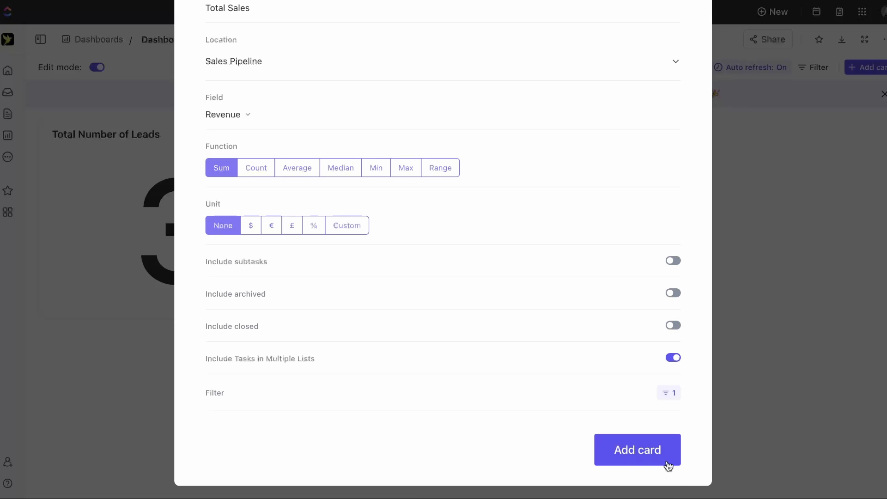
- Show the total in $ units and add the Total Sales card to the dashboard
{"action": "scroll", "coordinate": [498, 384], "scroll_direction": "up", "scroll_amount": 3}
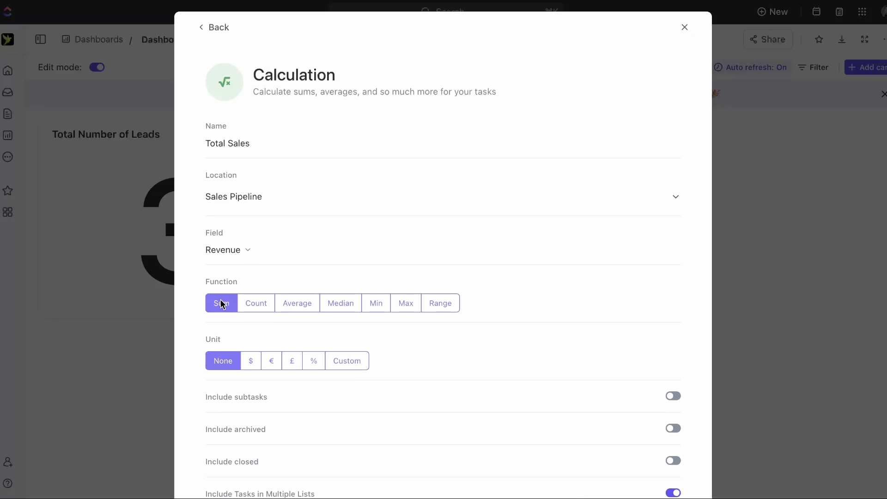
{"action": "scroll", "coordinate": [525, 381], "scroll_direction": "down", "scroll_amount": 3}
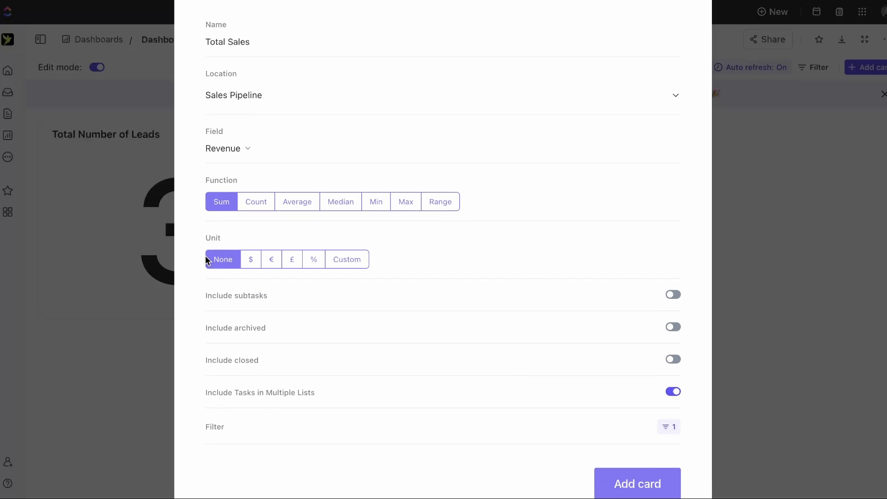
{"action": "left_click", "coordinate": [250, 262]}
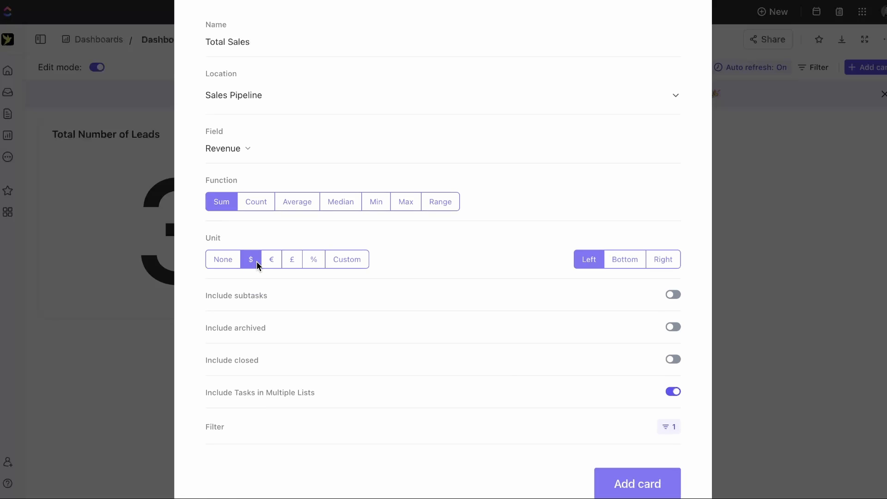
{"action": "left_click", "coordinate": [651, 491]}
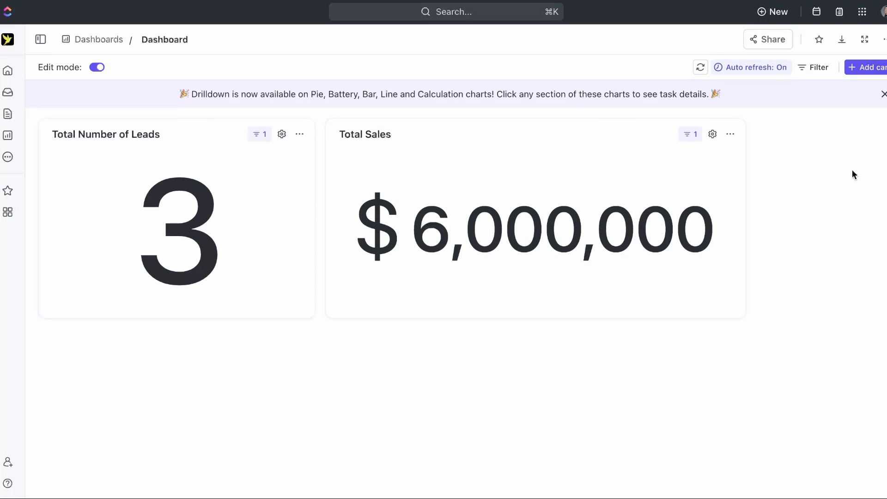
- Create a Task List card named 'Close Win Deals' from Sales Pipeline, grouped by Status
{"action": "left_click", "coordinate": [855, 69]}
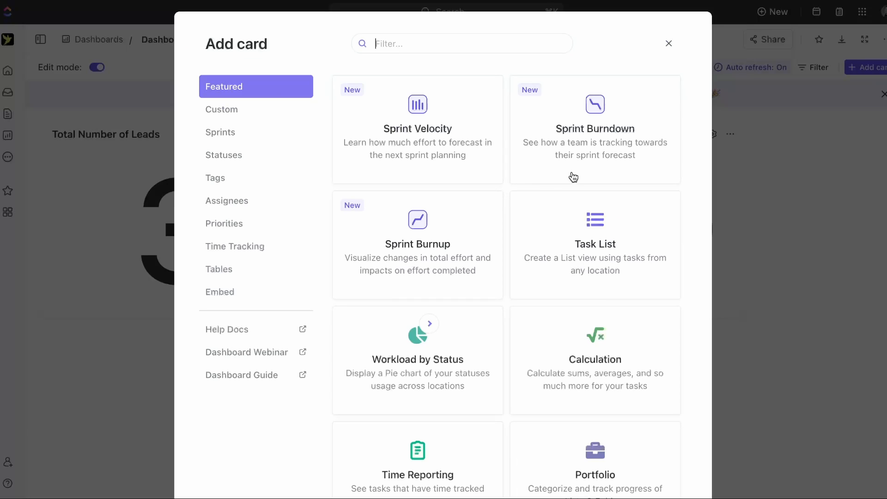
{"action": "left_click", "coordinate": [613, 251]}
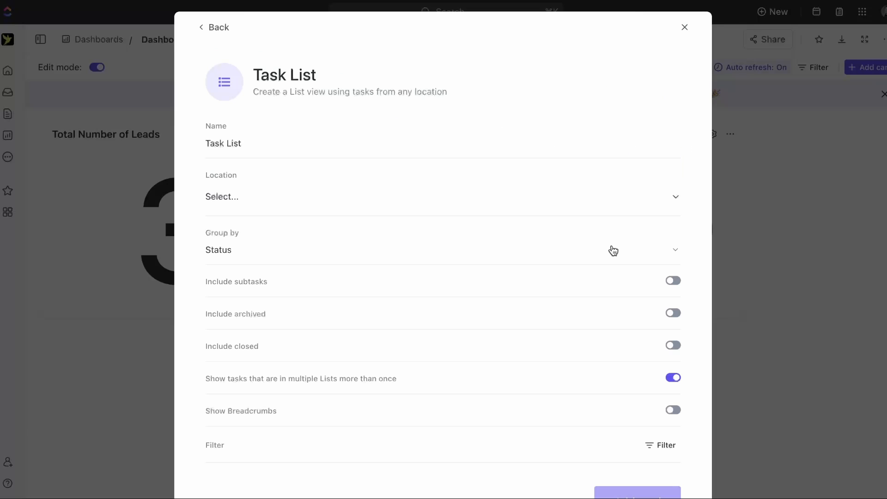
{"action": "triple_click", "coordinate": [337, 144]}
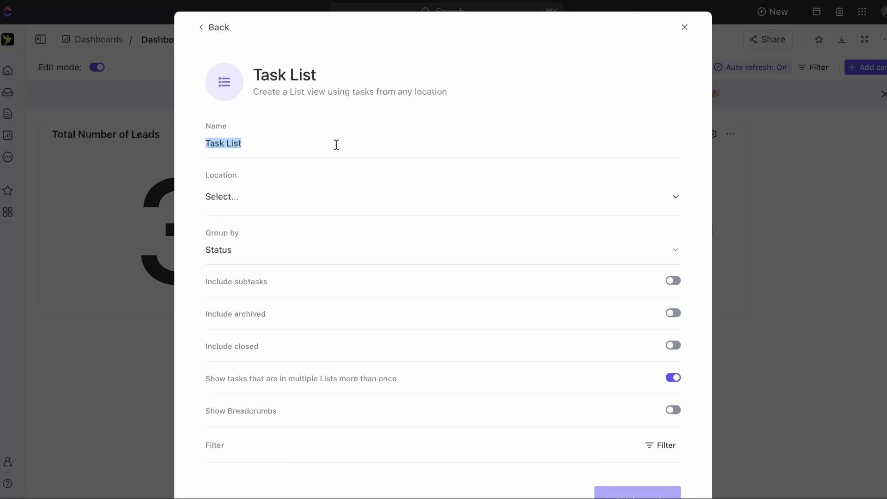
{"action": "type", "text": "Close Win Deals"}
{"action": "left_click", "coordinate": [297, 206]}
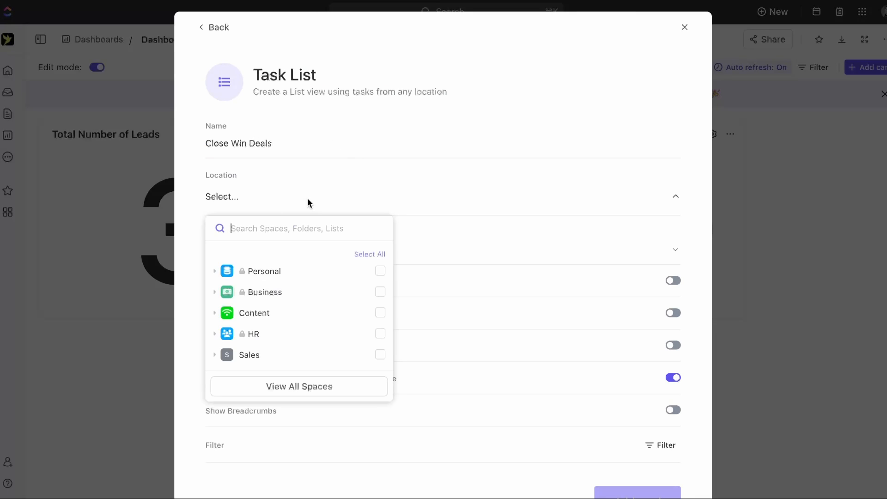
{"action": "left_click", "coordinate": [249, 358]}
{"action": "left_click", "coordinate": [271, 375]}
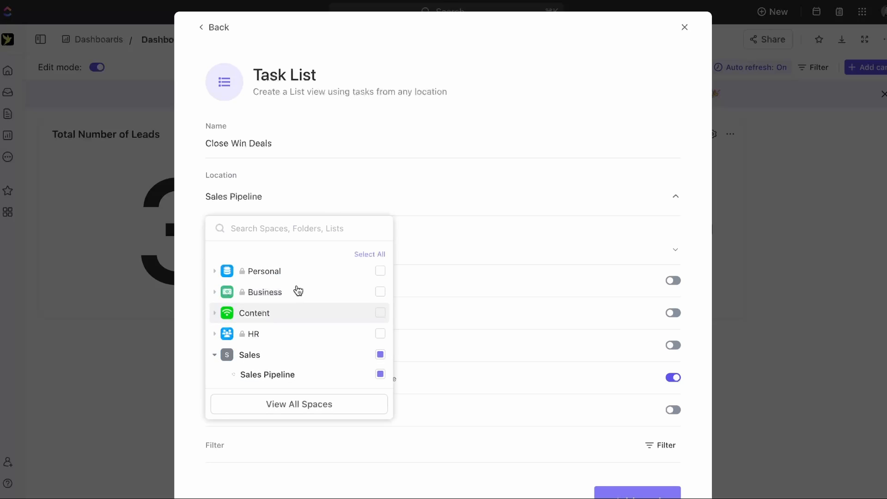
{"action": "left_click", "coordinate": [425, 180]}
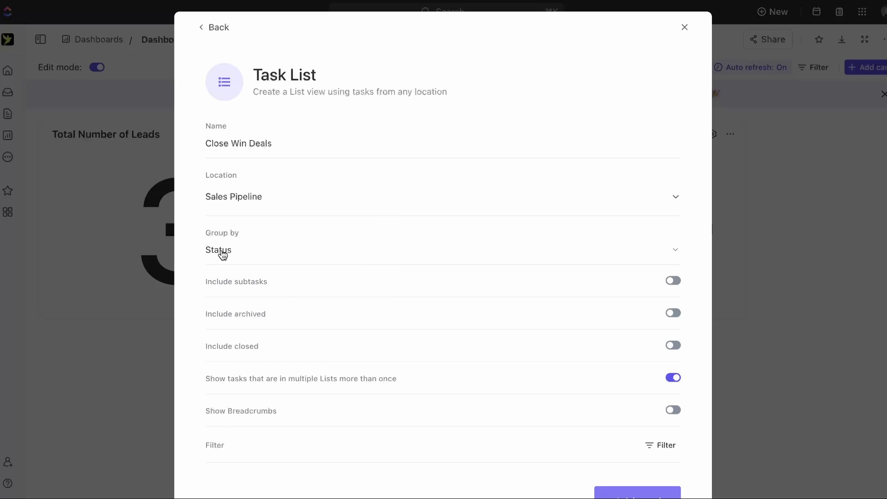
{"action": "left_click", "coordinate": [222, 252]}
{"action": "left_click", "coordinate": [303, 331]}
- Filter the task list to Status is COMPLETE and add the card to the dashboard
{"action": "scroll", "coordinate": [358, 277], "scroll_direction": "down", "scroll_amount": 2}
{"action": "left_click", "coordinate": [660, 406]}
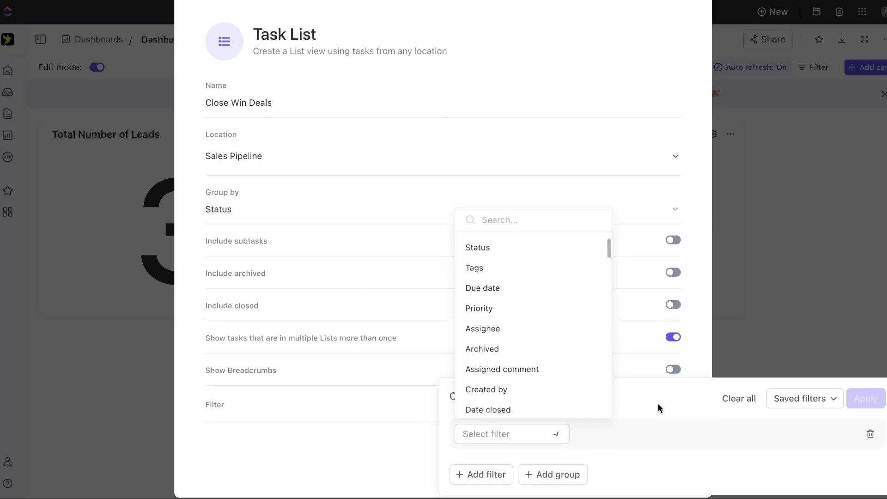
{"action": "left_click", "coordinate": [497, 250]}
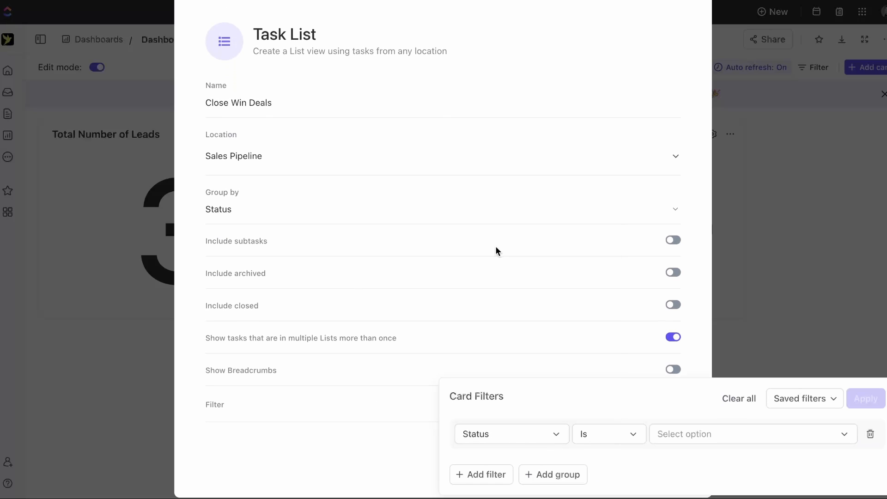
{"action": "left_click", "coordinate": [675, 433]}
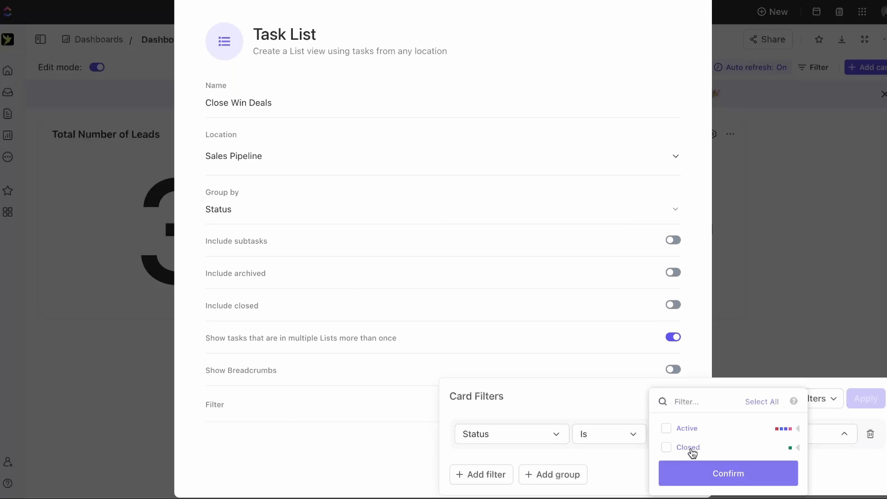
{"action": "left_click", "coordinate": [689, 447]}
{"action": "left_click", "coordinate": [767, 472]}
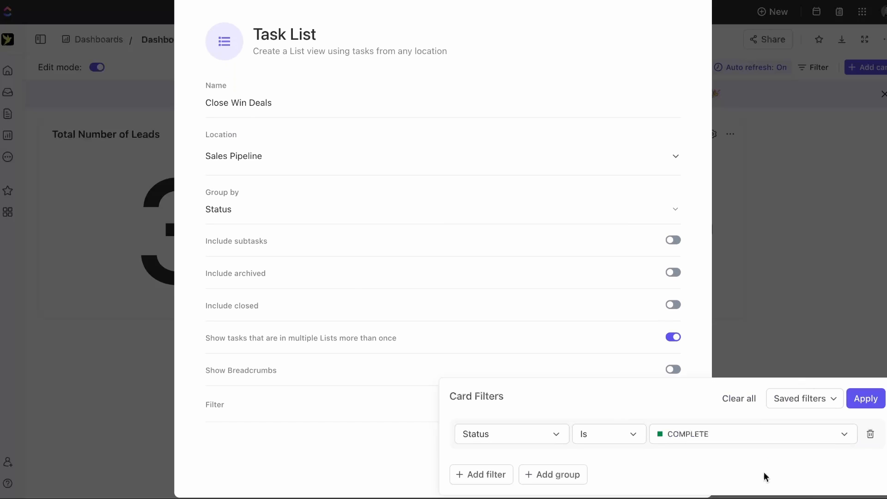
{"action": "left_click", "coordinate": [875, 404]}
{"action": "left_click", "coordinate": [659, 469]}
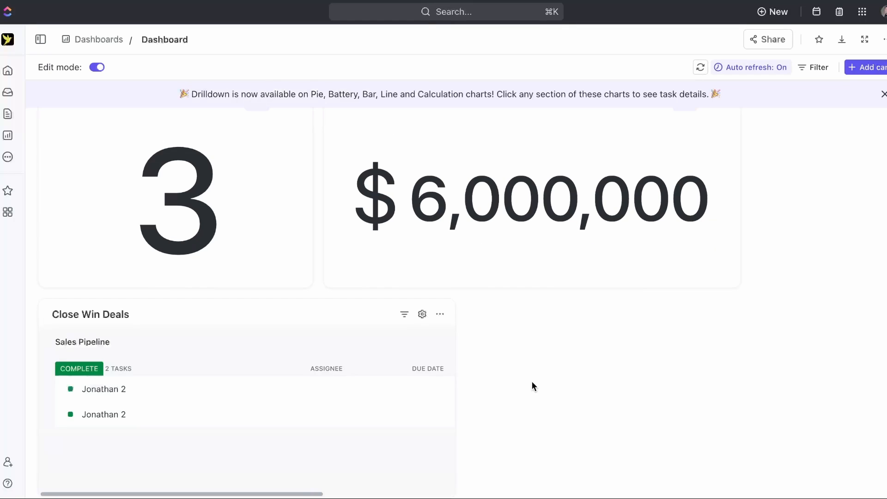
- Widen the Close Win Deals card so its Priority column shows
{"action": "scroll", "coordinate": [166, 382], "scroll_direction": "down", "scroll_amount": 1}
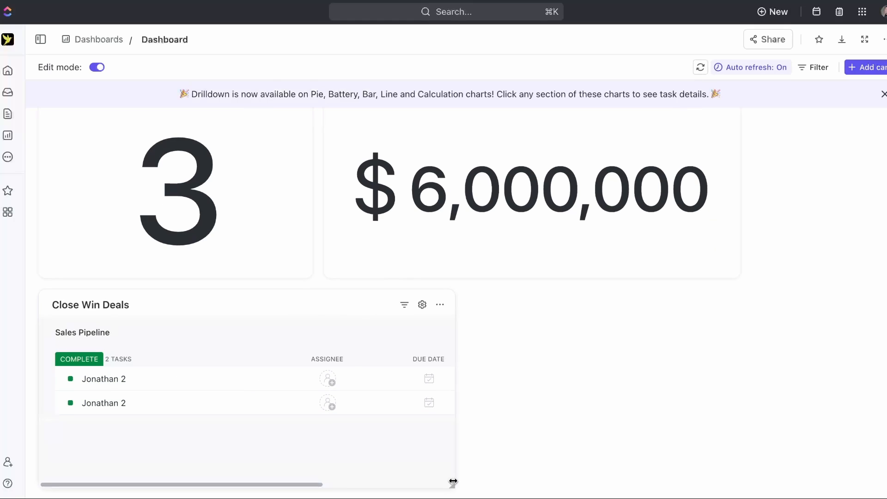
{"action": "left_click_drag", "start_coordinate": [451, 485], "coordinate": [719, 448]}
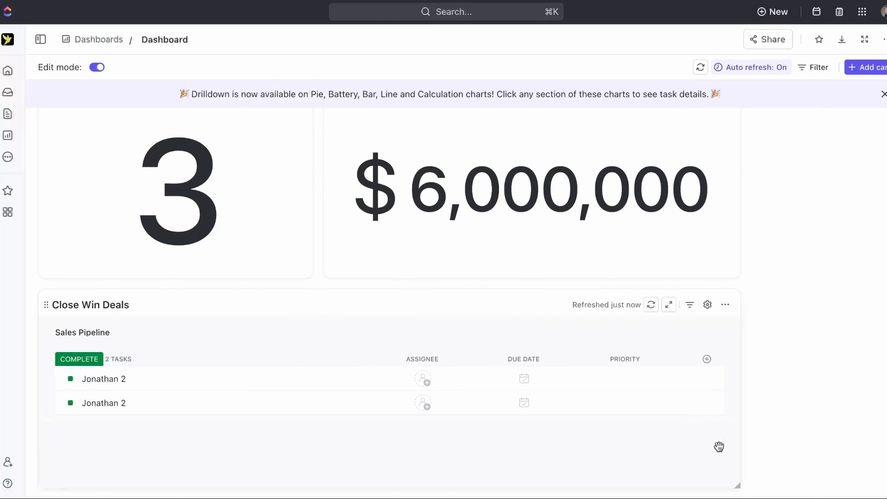
{"action": "scroll", "coordinate": [453, 394], "scroll_direction": "up", "scroll_amount": 2}
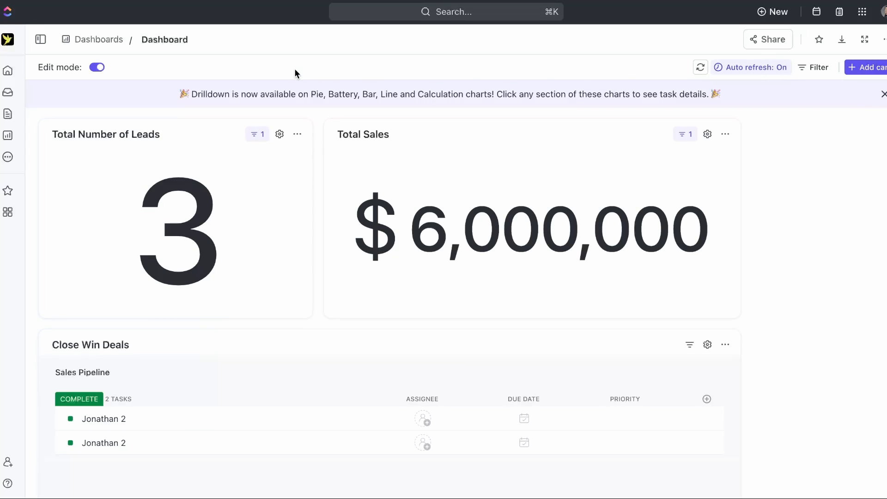
- Exit edit mode, refresh the dashboard data and close the drilldown announcement
{"action": "left_click", "coordinate": [98, 68]}
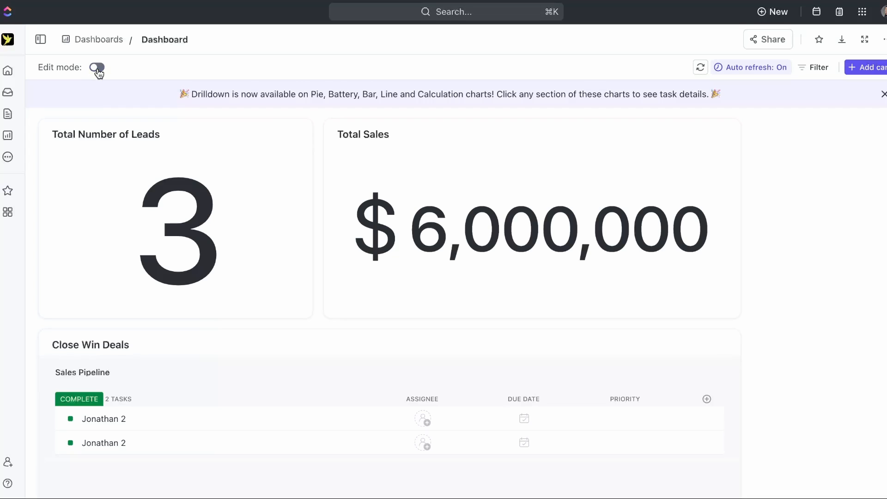
{"action": "left_click", "coordinate": [700, 68]}
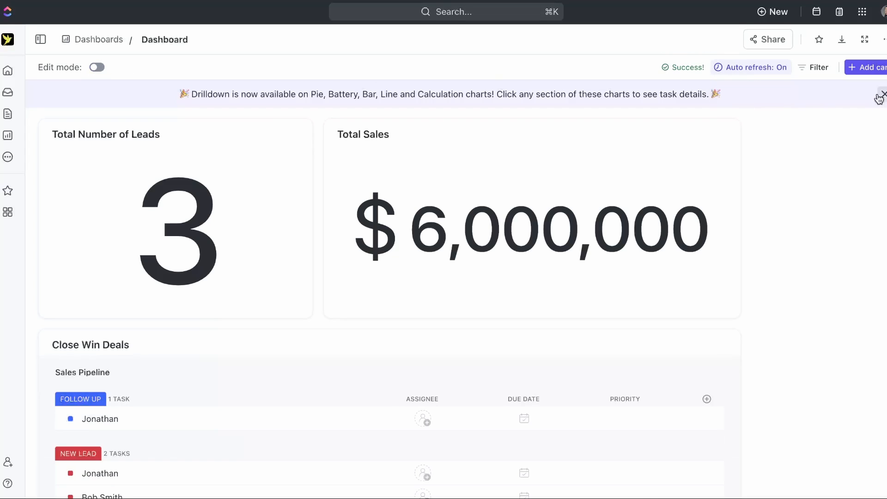
{"action": "left_click", "coordinate": [881, 94]}
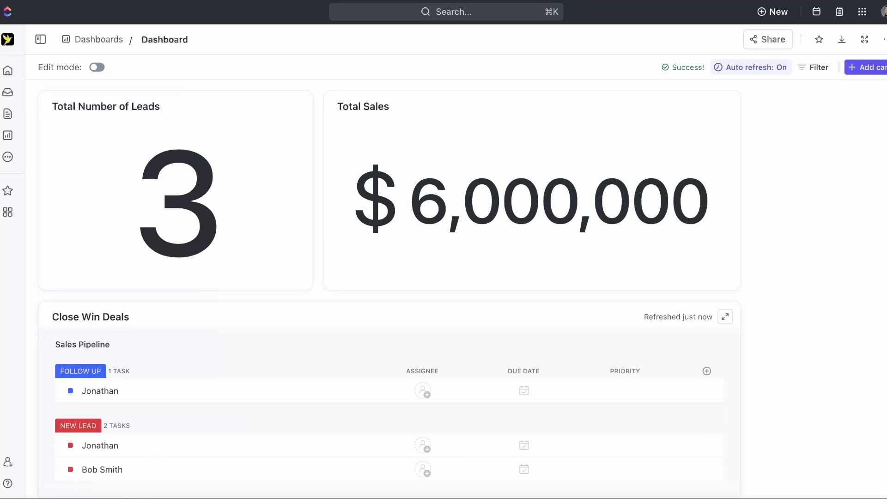
{"action": "scroll", "coordinate": [309, 168], "scroll_direction": "down", "scroll_amount": 1}
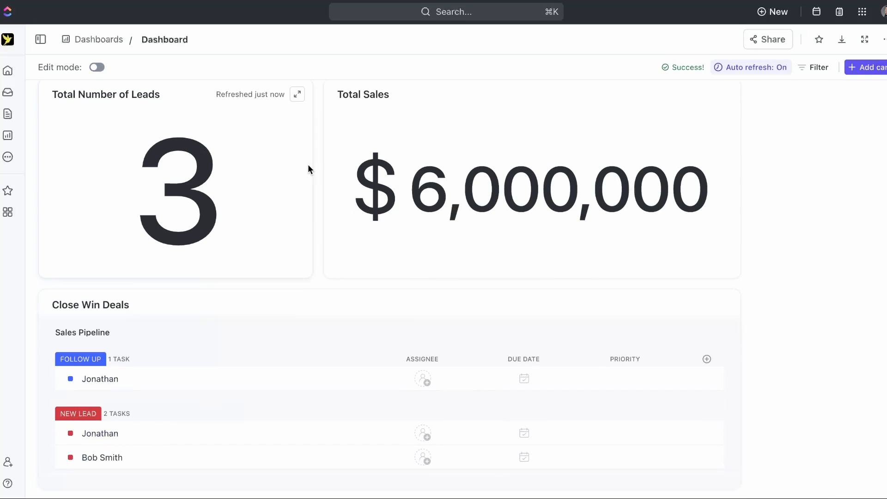
- Re-enter edit mode and enable Include closed tasks on the Close Win Deals card, without multiple-list repeats
{"action": "left_click", "coordinate": [97, 67]}
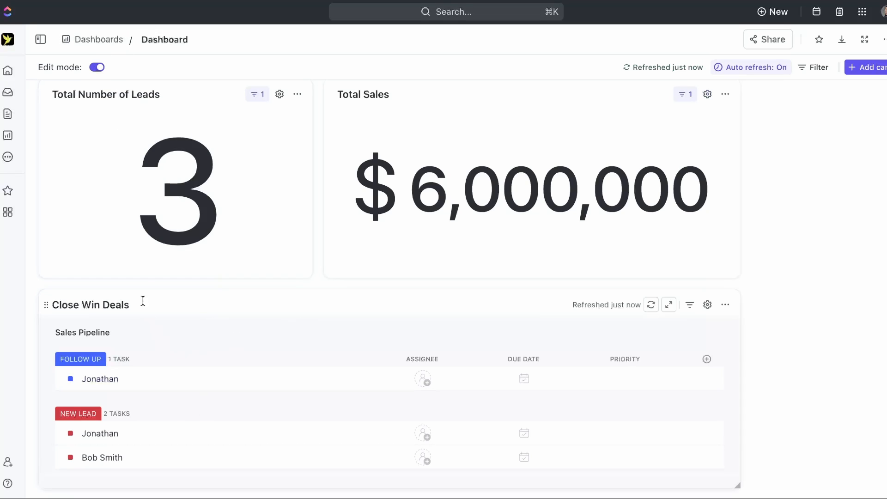
{"action": "left_click", "coordinate": [706, 306]}
{"action": "scroll", "coordinate": [574, 390], "scroll_direction": "down", "scroll_amount": 2}
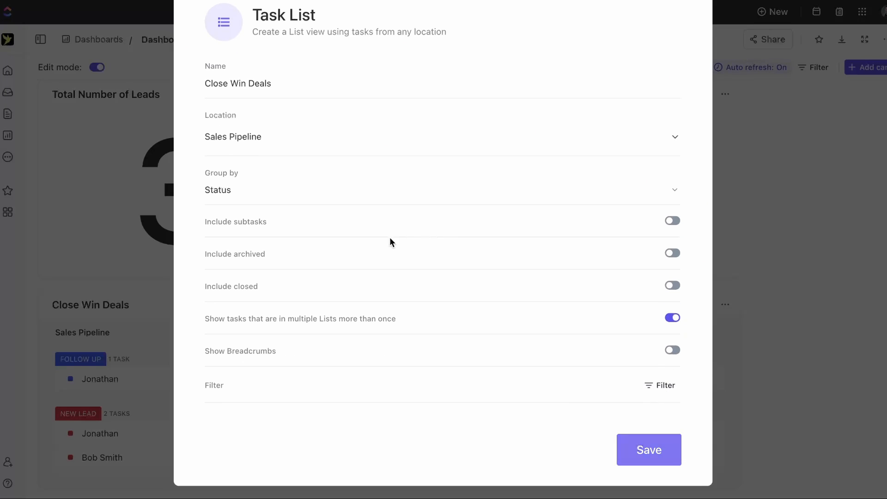
{"action": "left_click", "coordinate": [672, 285]}
{"action": "left_click", "coordinate": [676, 318]}
- Add a Status is Closed filter, save the card and turn edit mode off
{"action": "left_click", "coordinate": [659, 385]}
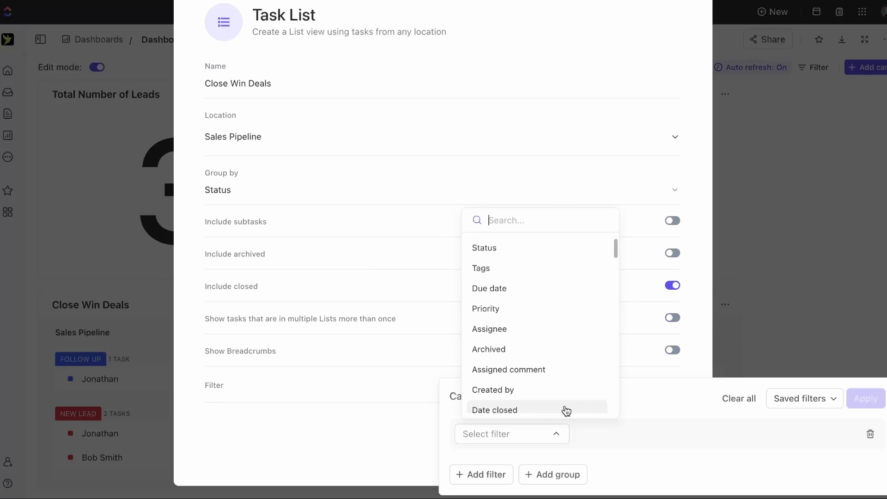
{"action": "left_click", "coordinate": [534, 246]}
{"action": "left_click", "coordinate": [674, 437]}
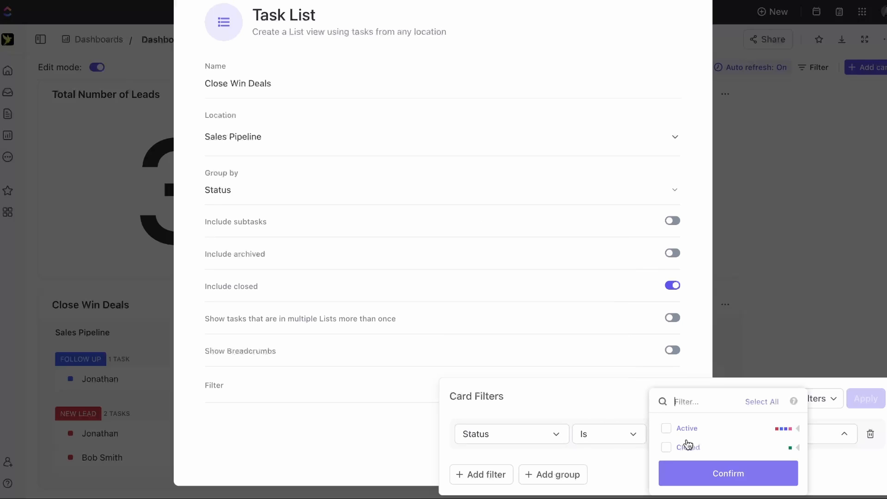
{"action": "left_click", "coordinate": [687, 447]}
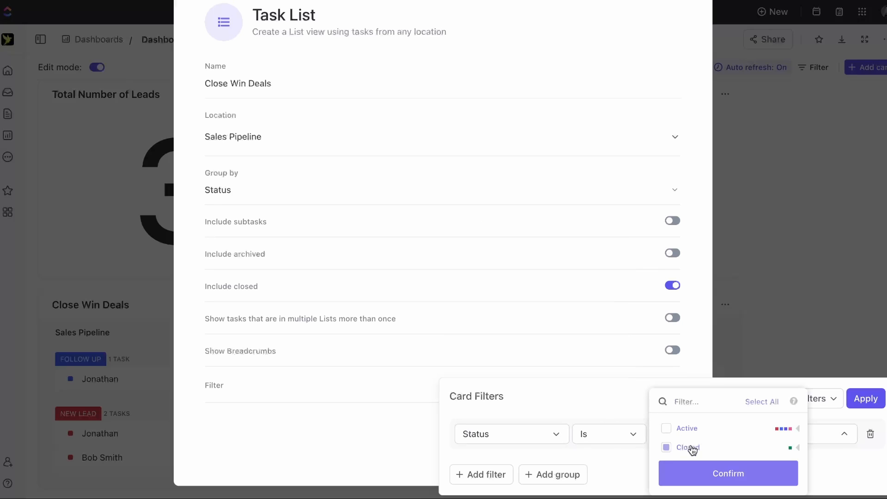
{"action": "left_click", "coordinate": [778, 473]}
{"action": "left_click", "coordinate": [864, 405]}
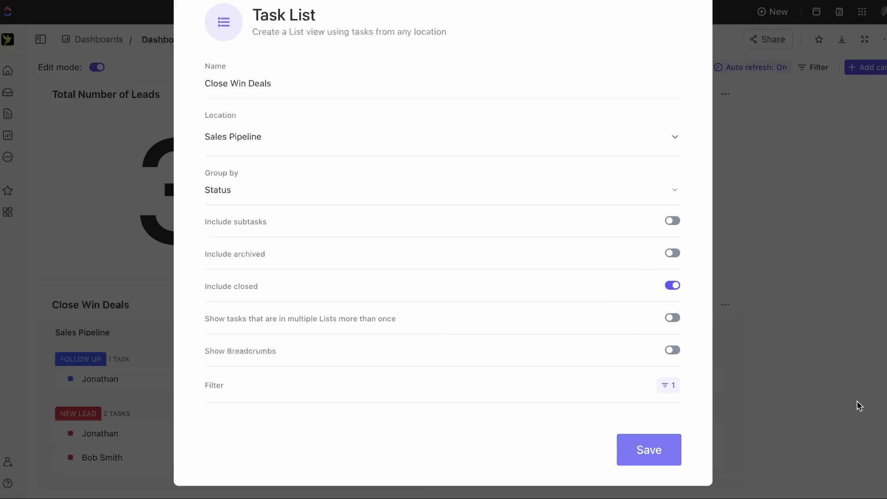
{"action": "left_click", "coordinate": [660, 450]}
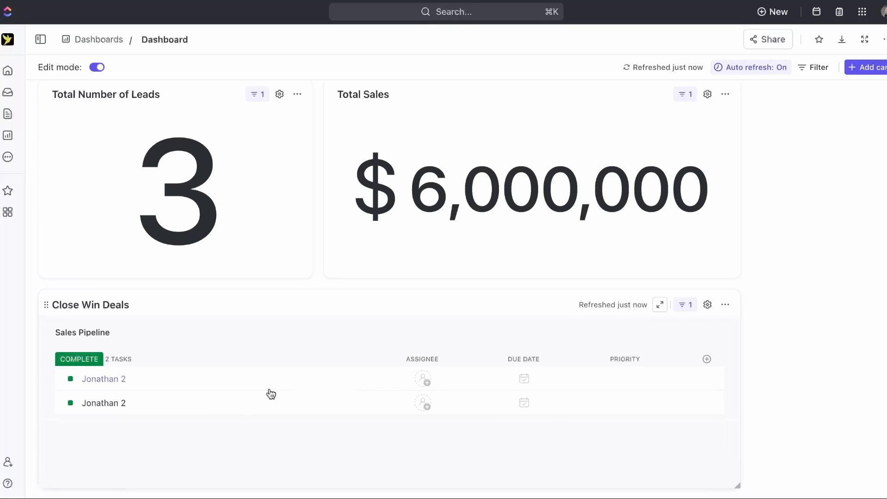
{"action": "scroll", "coordinate": [506, 394], "scroll_direction": "up", "scroll_amount": 1}
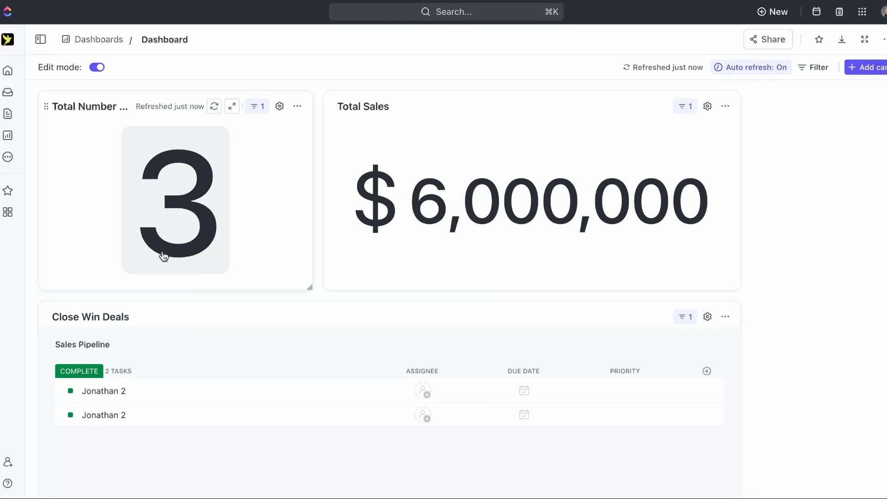
{"action": "left_click", "coordinate": [96, 68]}
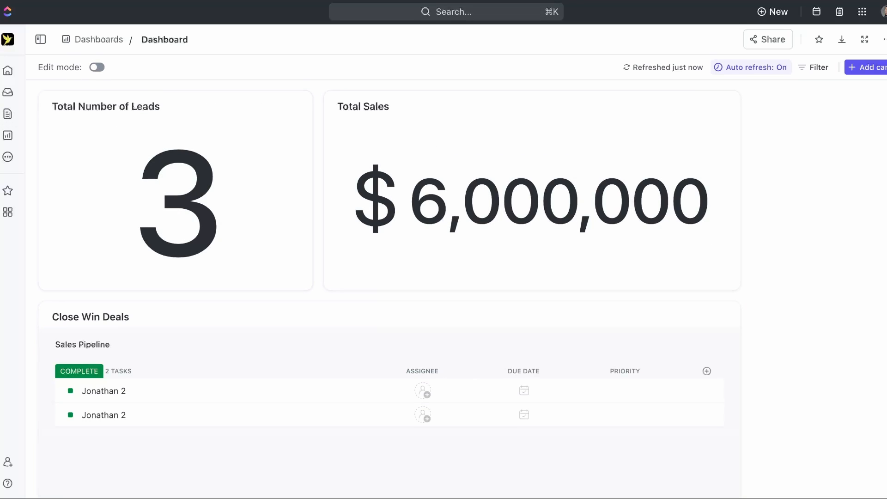
- Open the Sales Pipeline list and look through its New Clients form, Map and Board views
{"action": "left_click", "coordinate": [9, 213]}
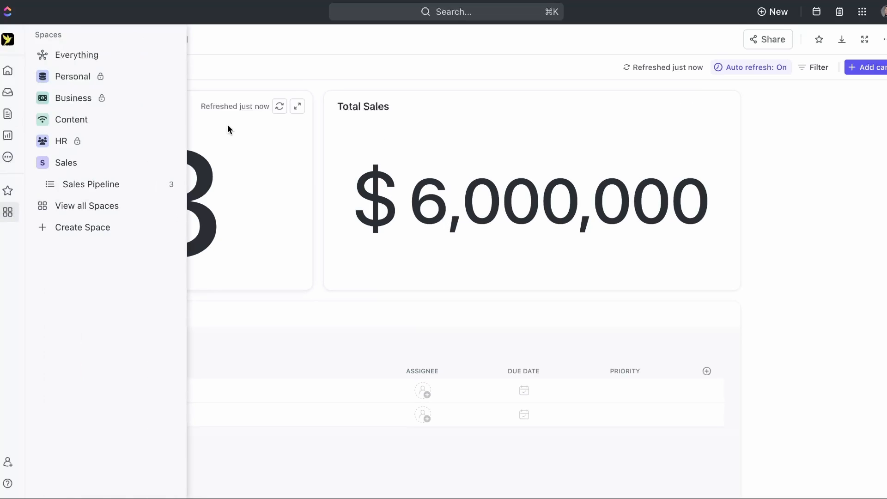
{"action": "left_click", "coordinate": [107, 165]}
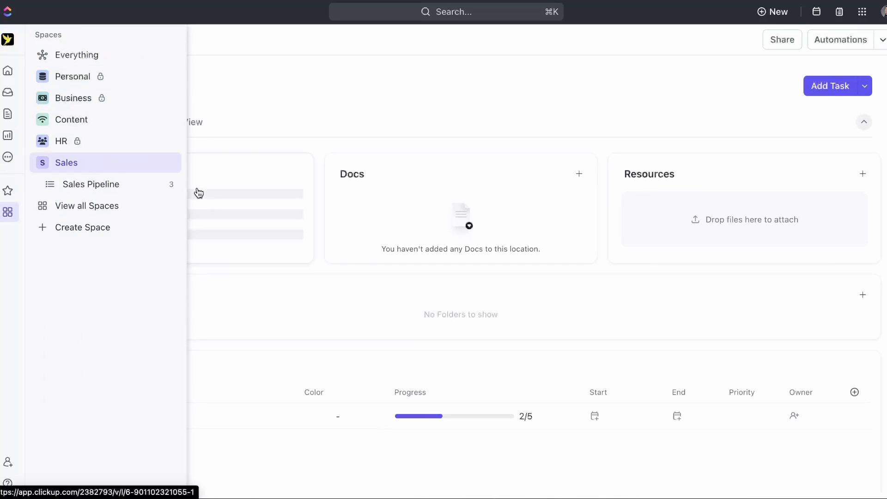
{"action": "left_click", "coordinate": [89, 186]}
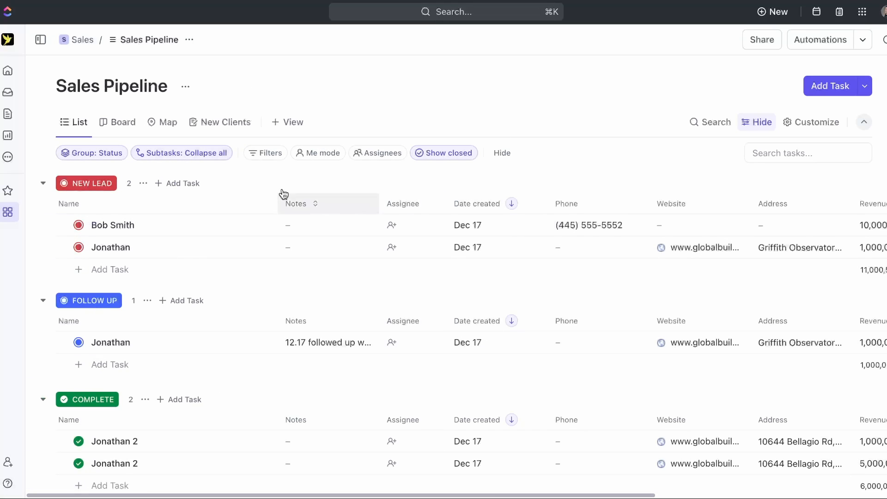
{"action": "left_click", "coordinate": [220, 123]}
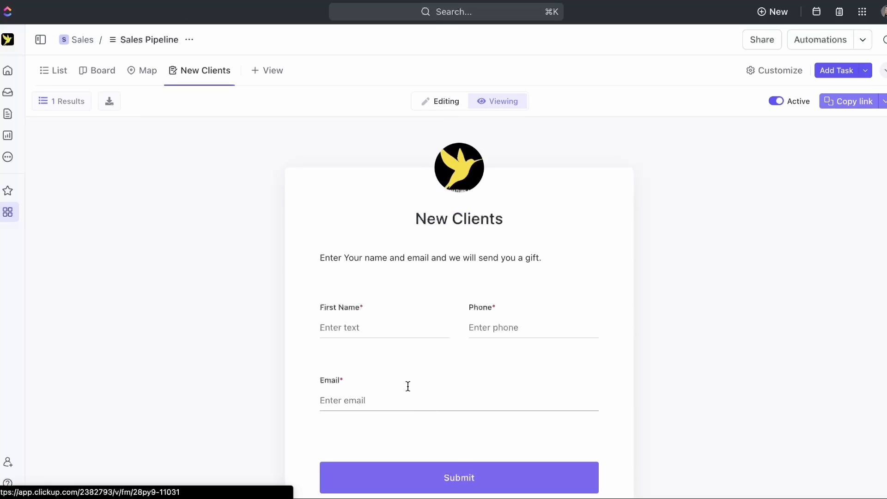
{"action": "left_click", "coordinate": [142, 70]}
{"action": "left_click", "coordinate": [116, 71]}
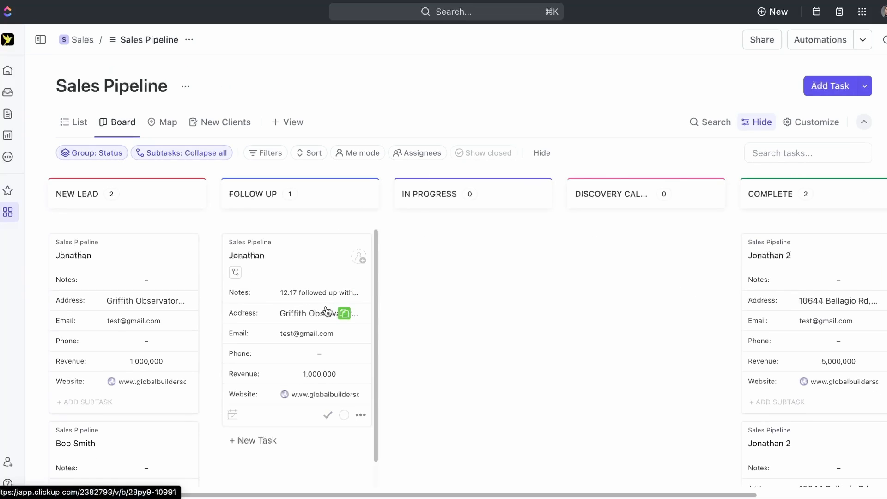
- Drag Jonathan's deal from FOLLOW UP into IN PROGRESS, then return to List view
{"action": "left_click_drag", "start_coordinate": [327, 311], "coordinate": [473, 273]}
{"action": "left_click_drag", "start_coordinate": [335, 263], "coordinate": [465, 258]}
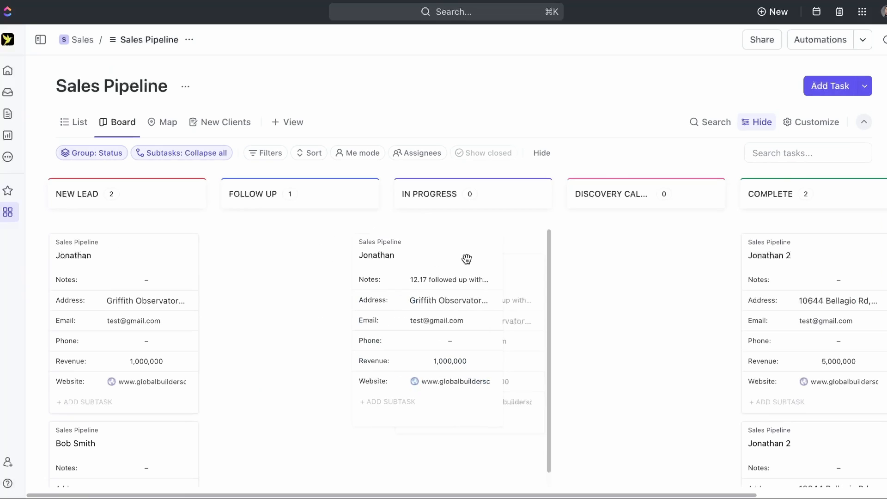
{"action": "scroll", "coordinate": [128, 277], "scroll_direction": "down", "scroll_amount": 5}
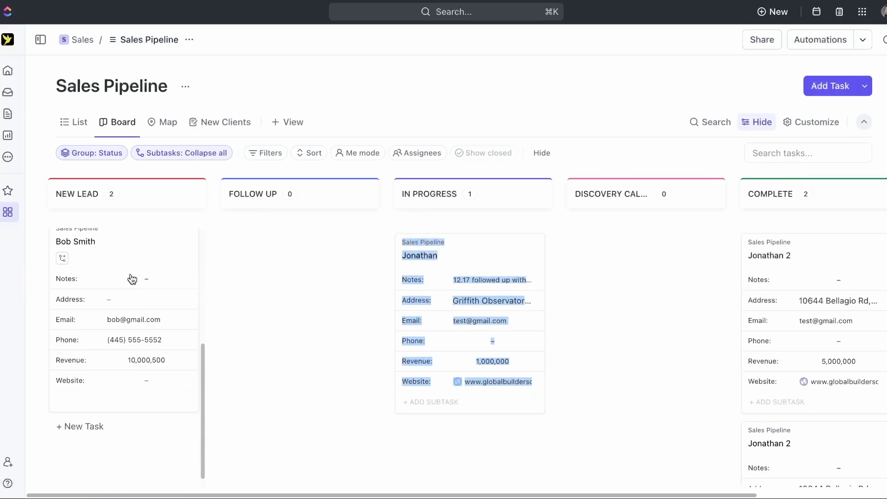
{"action": "left_click", "coordinate": [70, 122]}
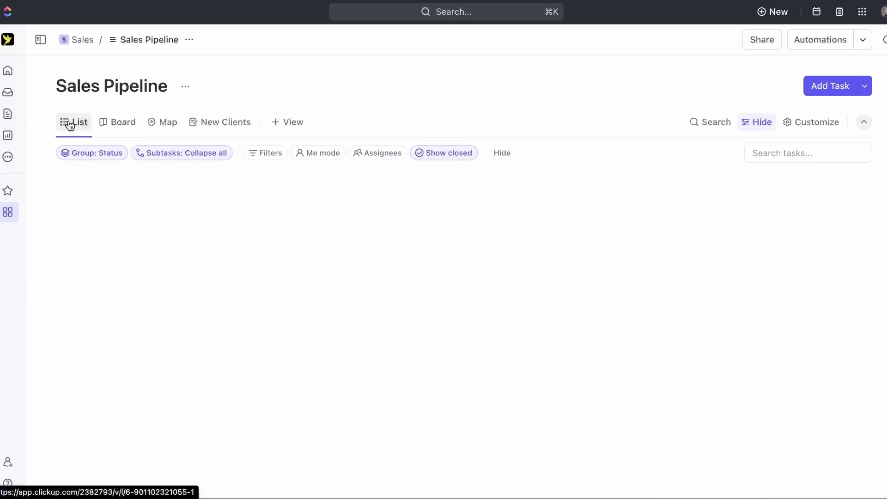